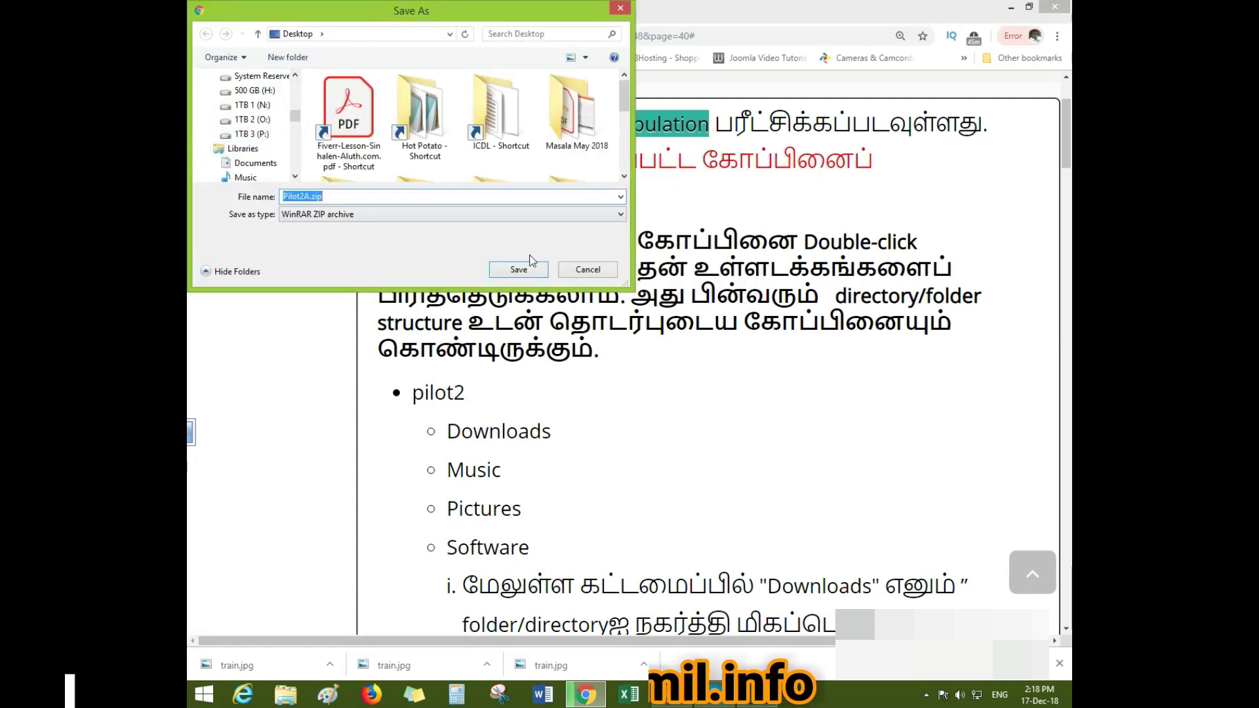
# Save Pilot2A.zip to the Desktop and read question 41's instructions on the archive and its folders
pyautogui.click(352, 196)
pyautogui.click(518, 272)
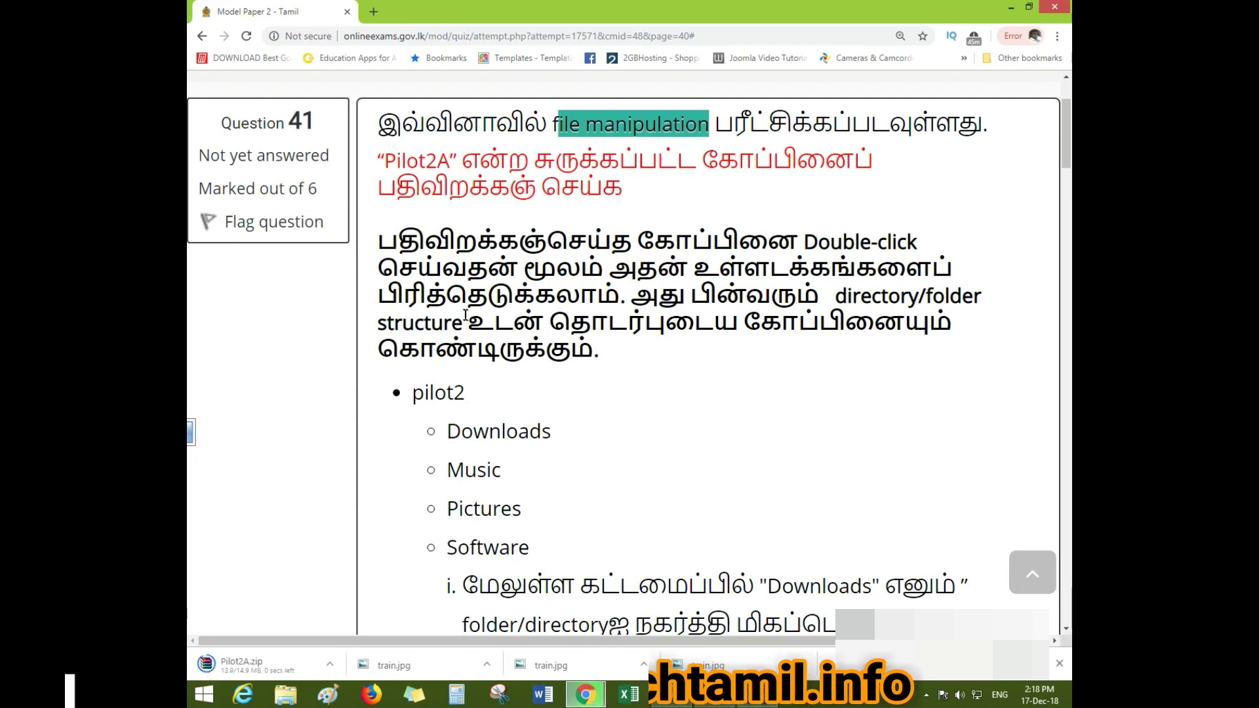
pyautogui.moveTo(380, 240); pyautogui.dragTo(674, 368)
pyautogui.click(812, 425)
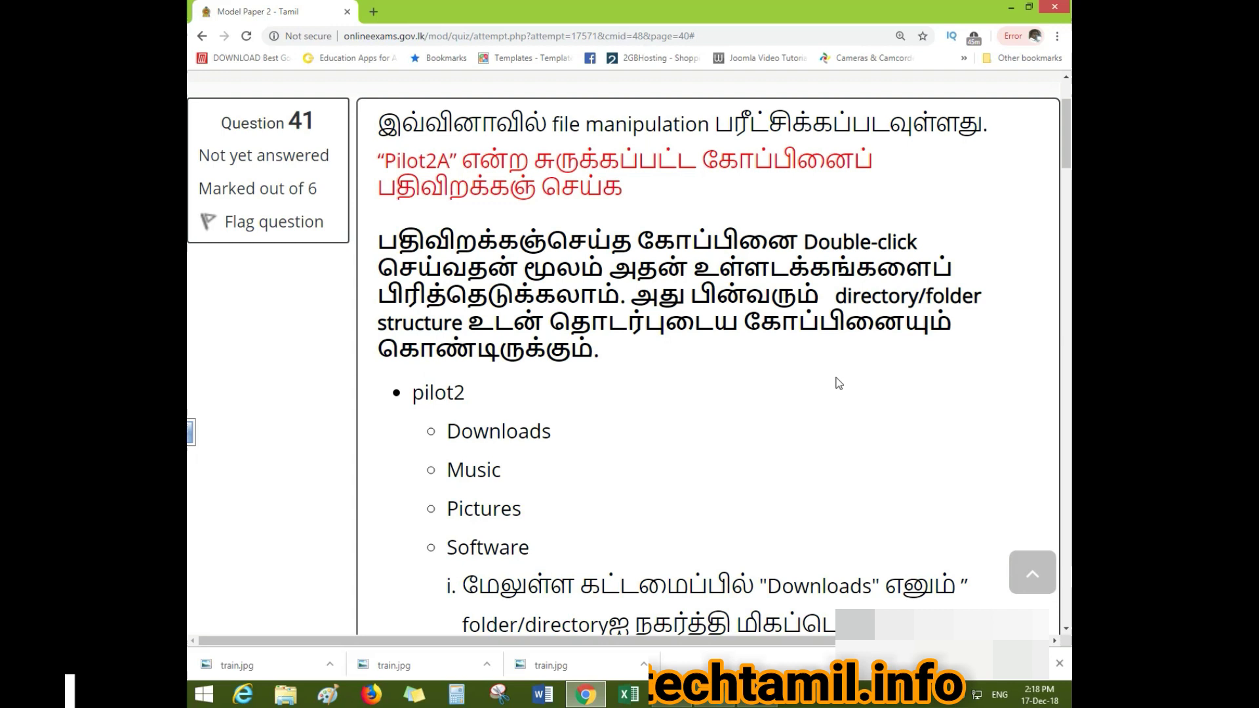
pyautogui.scroll(-3, 830, 380)
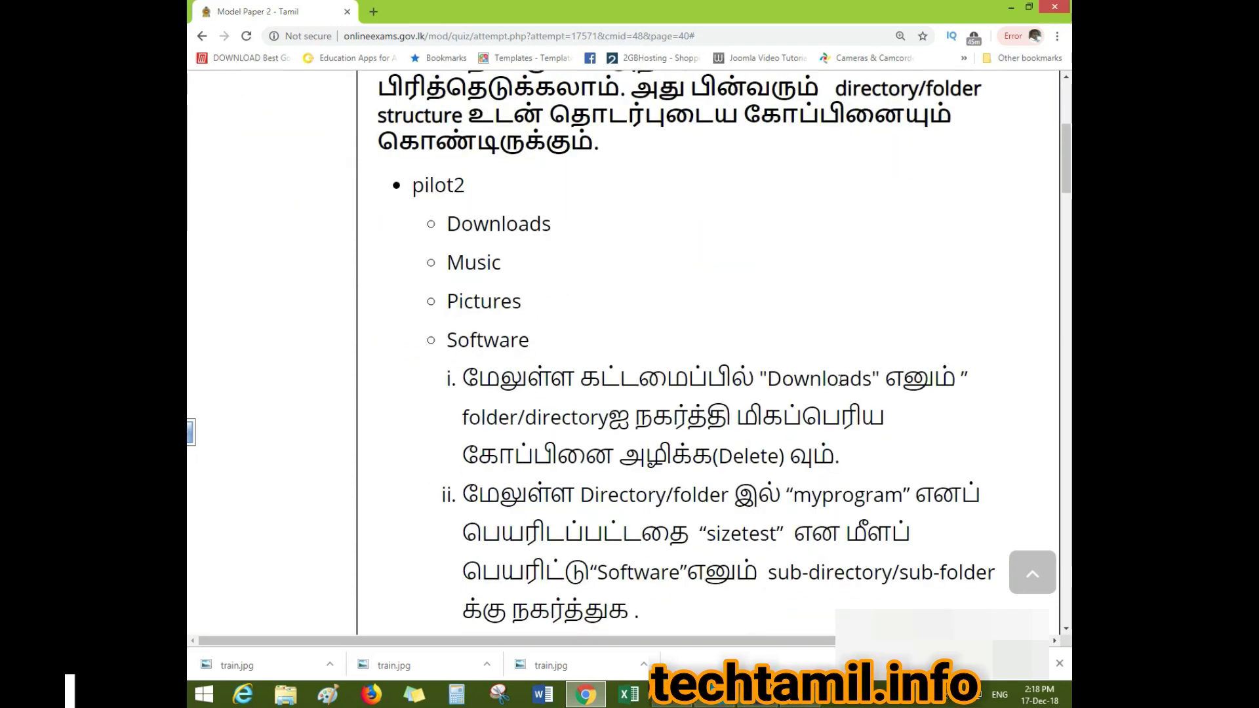
pyautogui.scroll(-1, 813, 364)
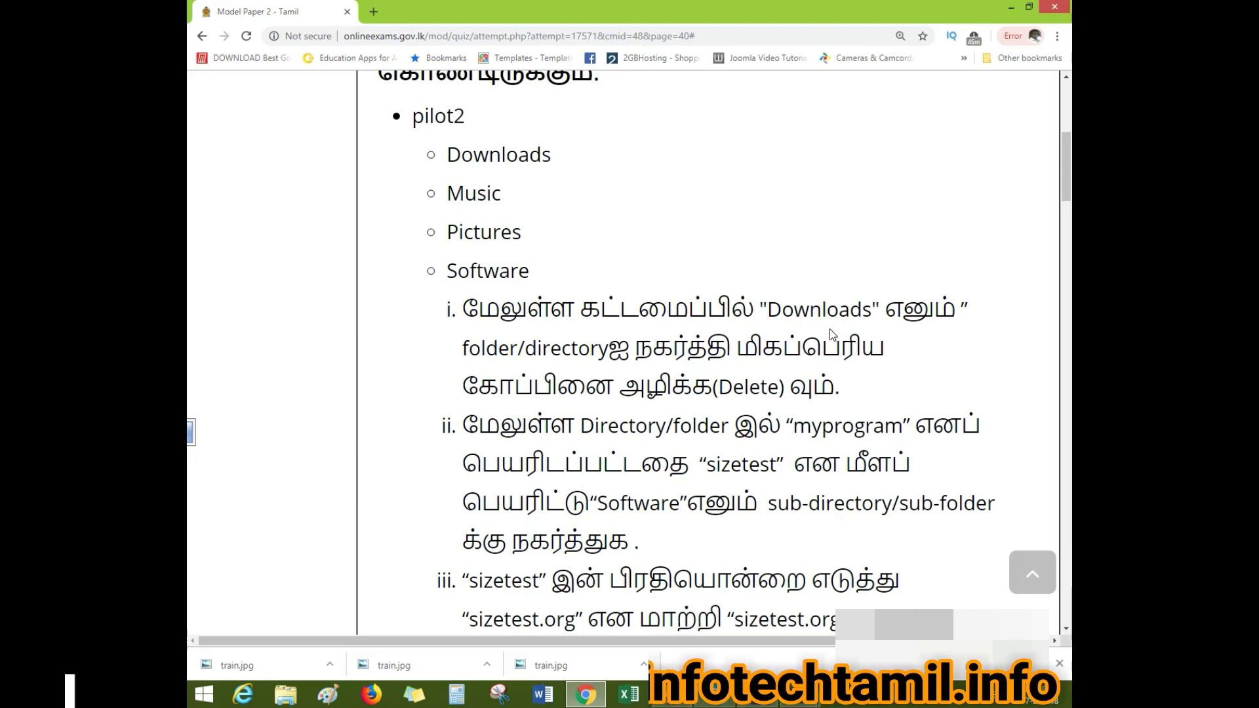
# Close the WinRAR windows over the desktop and move the Pilot2A.zip icon to an empty area
pyautogui.click(1012, 8)
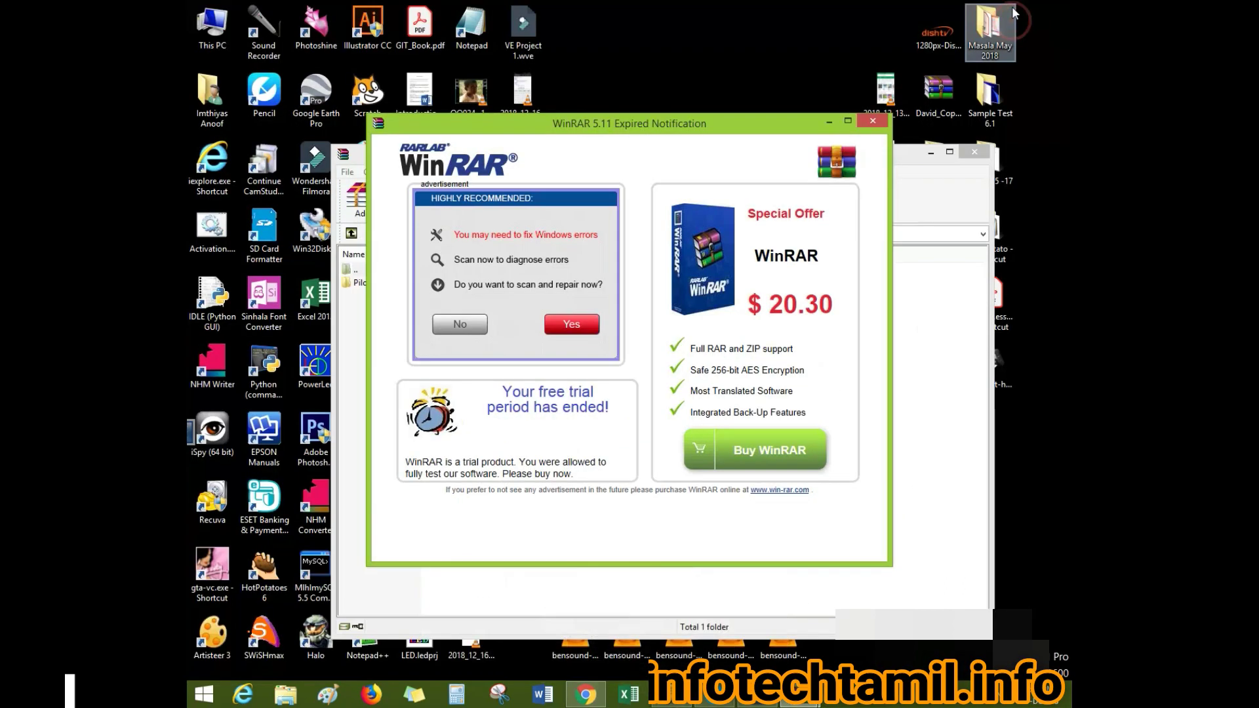
pyautogui.click(867, 120)
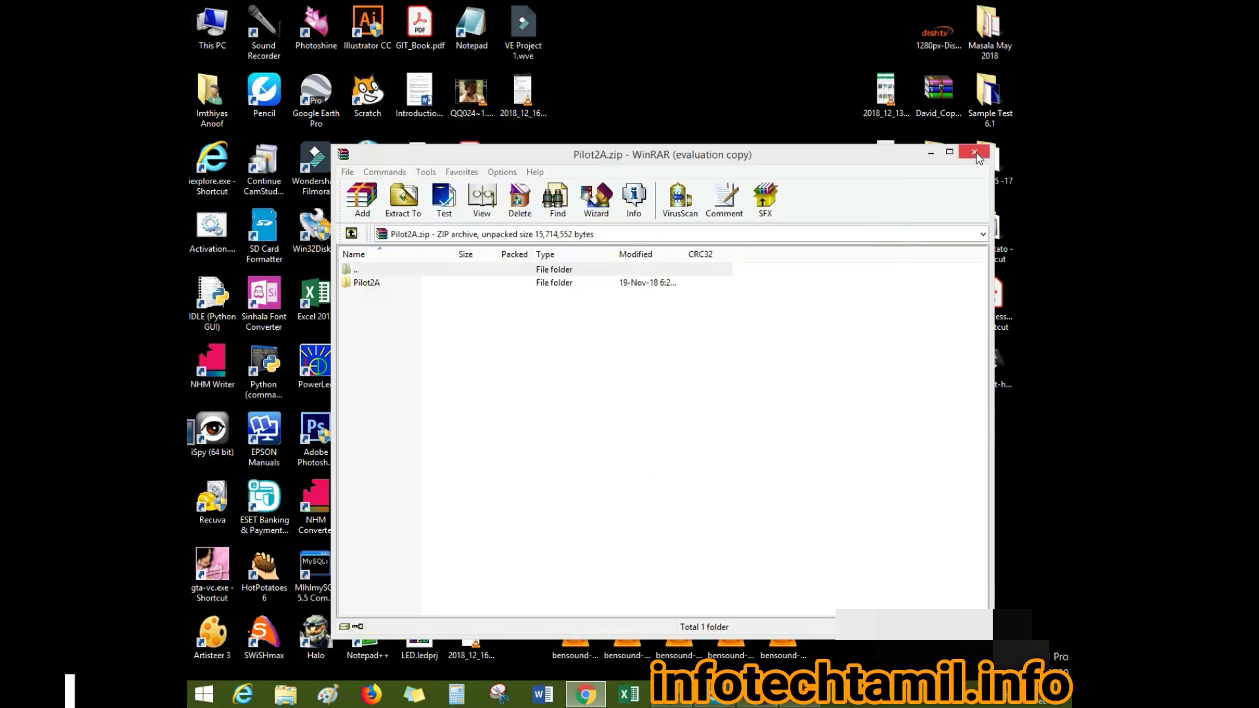
pyautogui.click(975, 154)
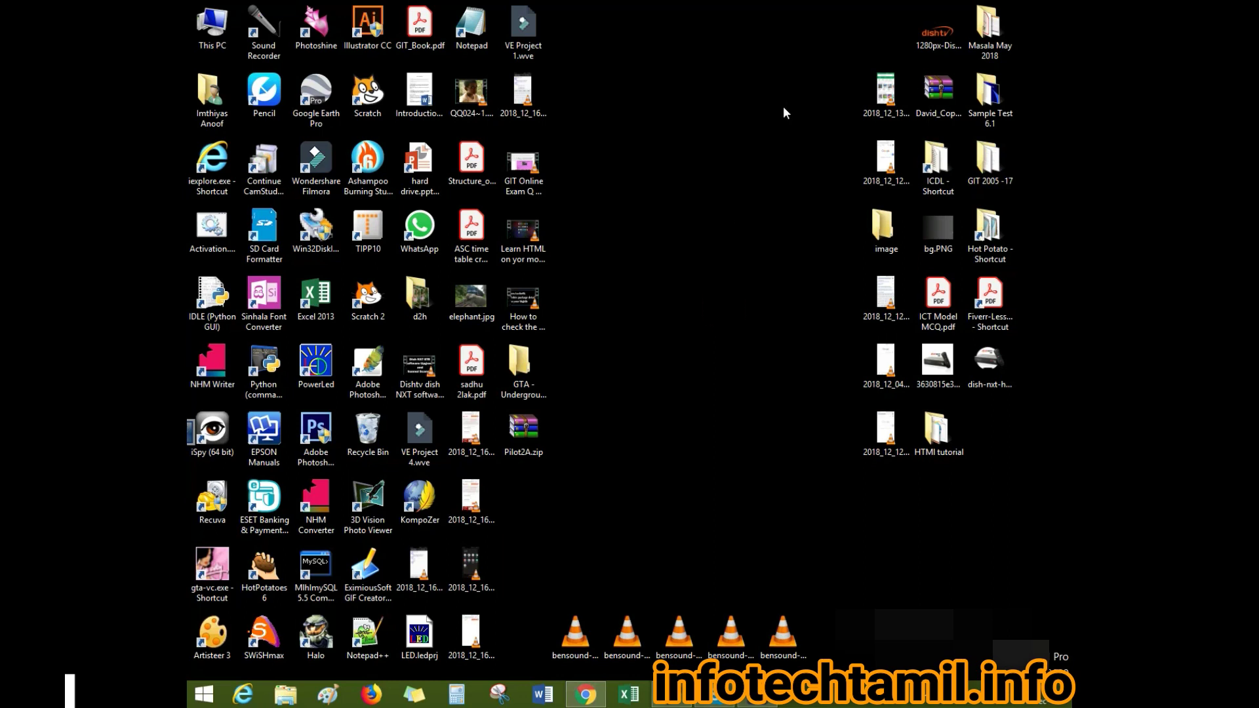
pyautogui.moveTo(540, 434); pyautogui.dragTo(696, 238)
pyautogui.click(712, 328)
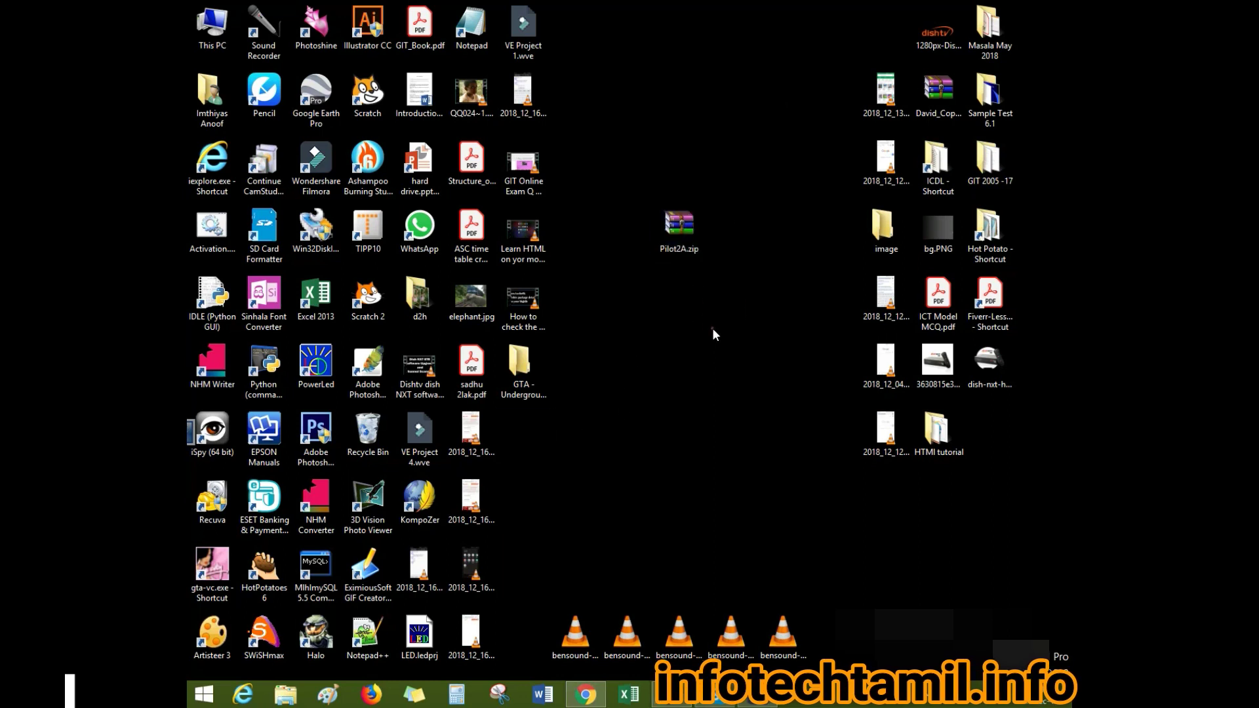
# Extract Pilot2A.zip directly onto the desktop and place the extracted Pilot2A folder below the archive
pyautogui.rightClick(669, 228)
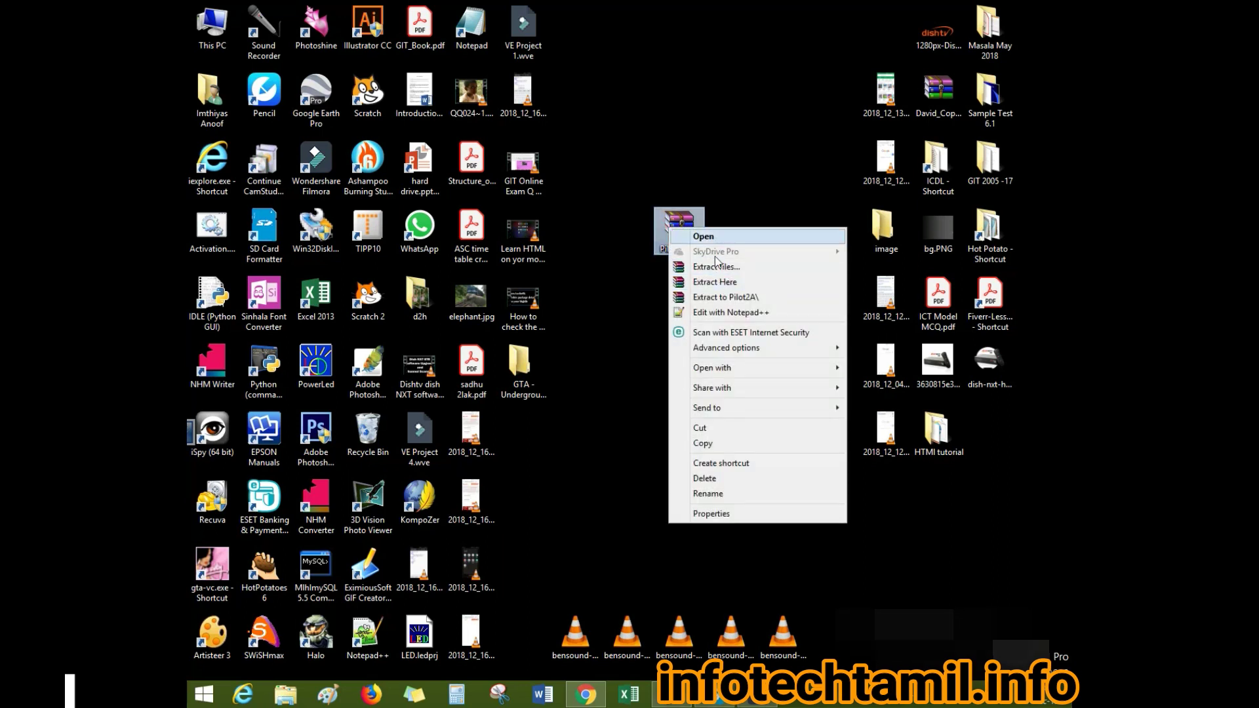
pyautogui.click(721, 283)
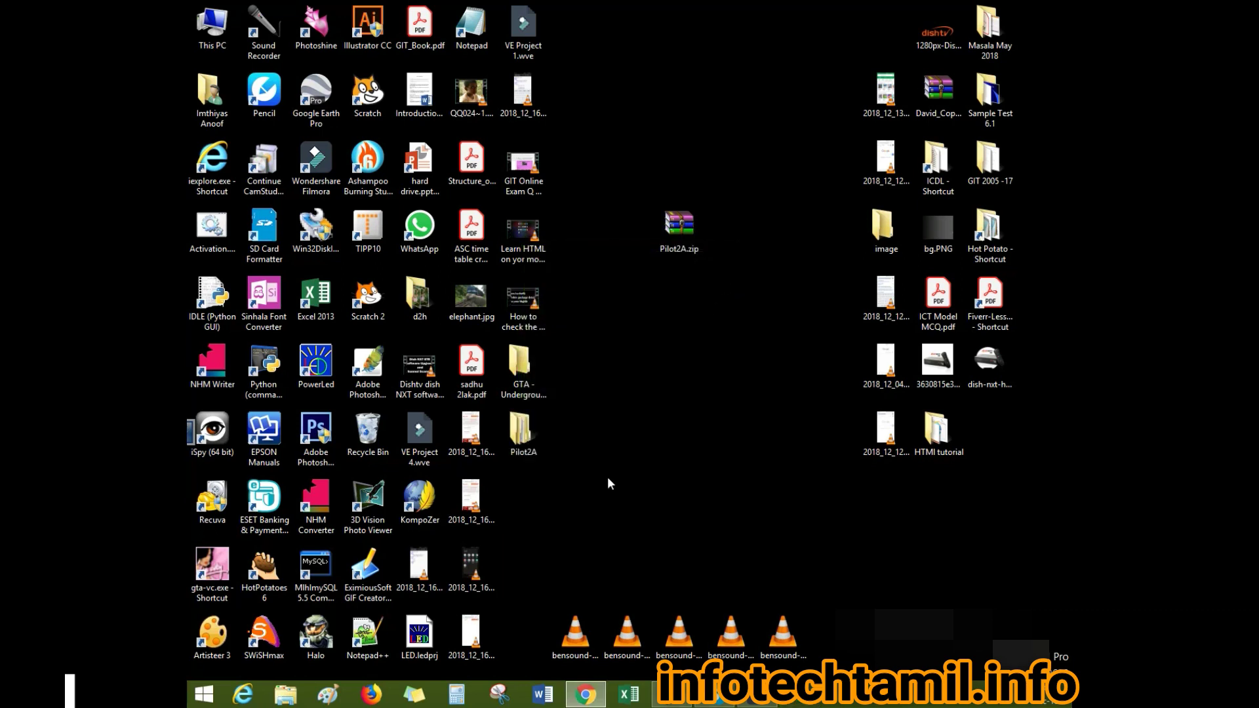
pyautogui.moveTo(520, 429); pyautogui.dragTo(698, 299)
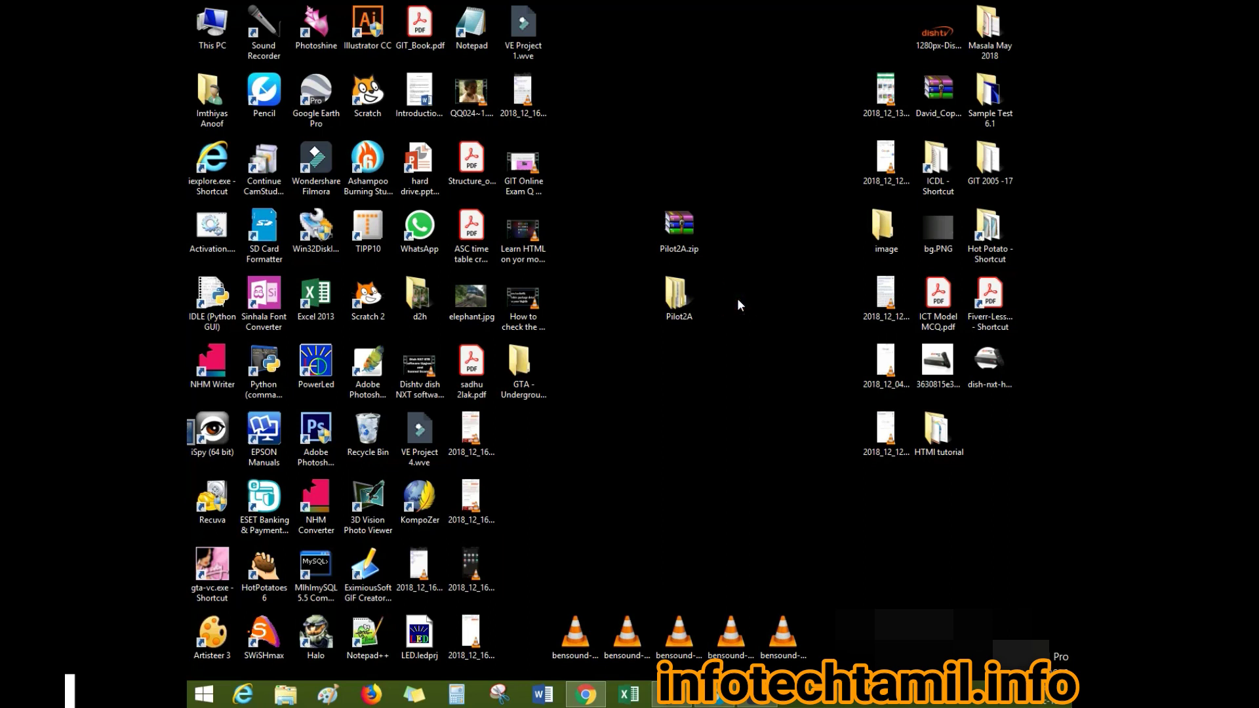
# Open the extracted Pilot2A folder in a maximized window and show its contents as large icons
pyautogui.doubleClick(688, 307)
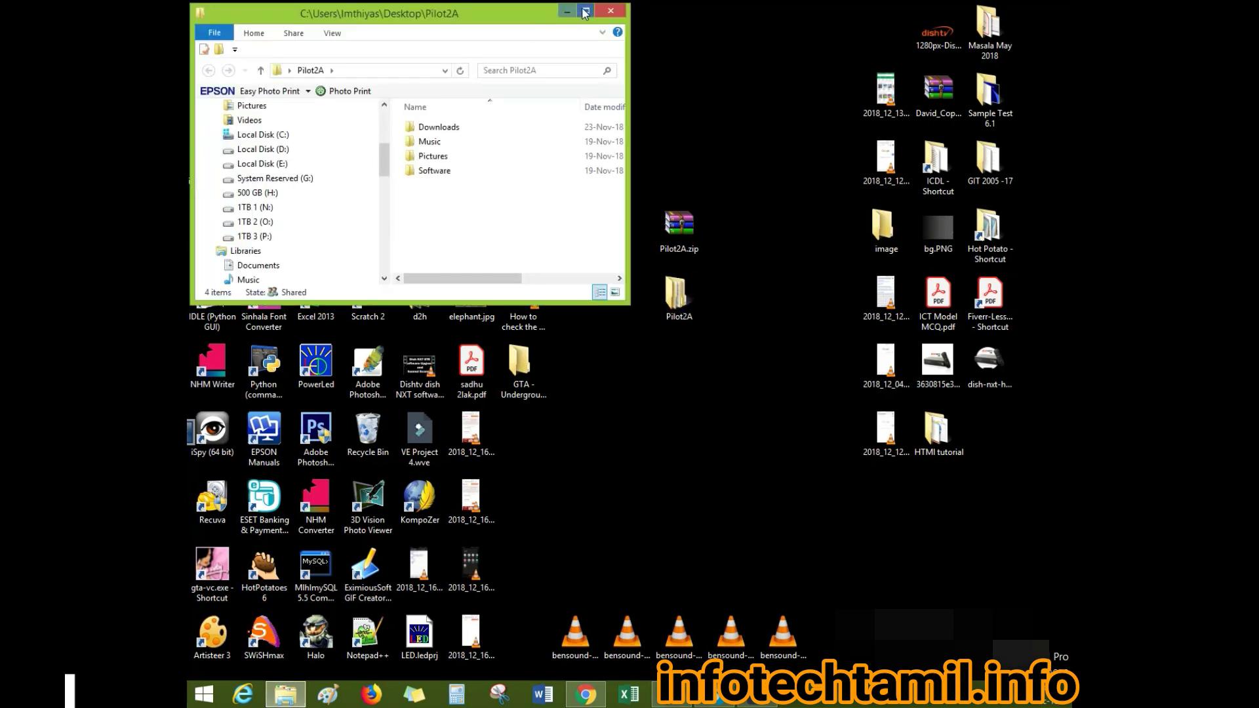
pyautogui.doubleClick(583, 12)
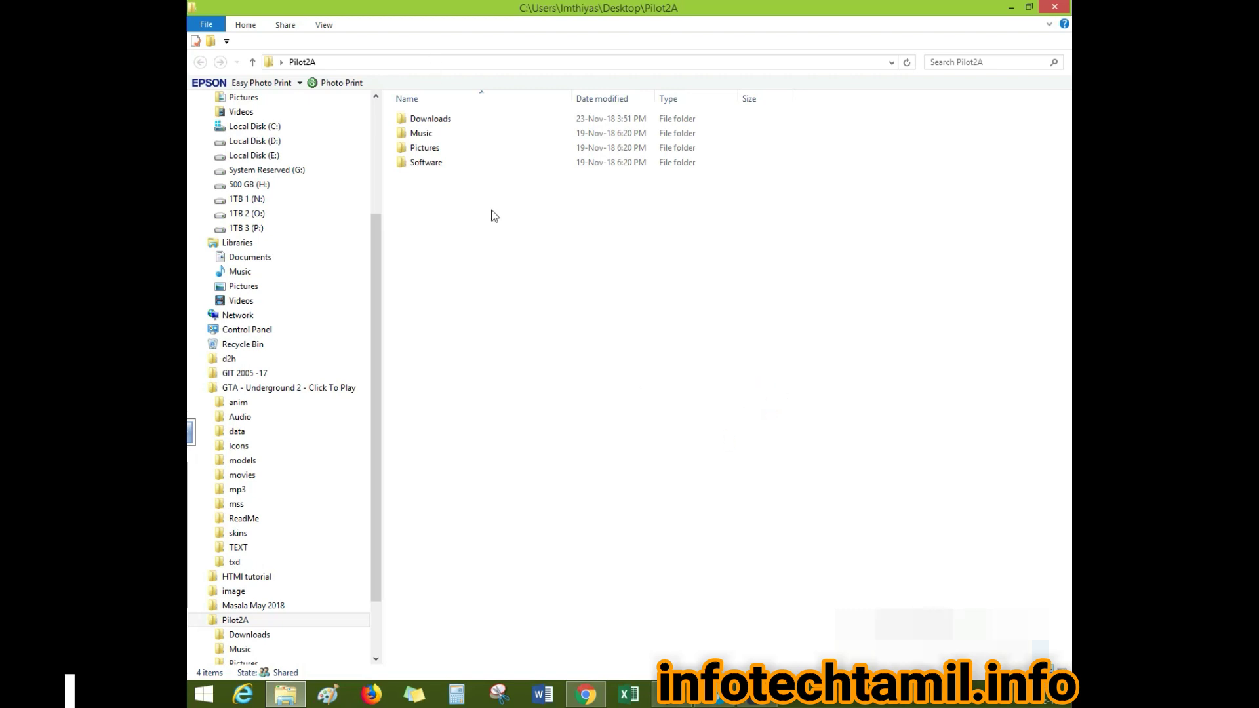
pyautogui.rightClick(554, 267)
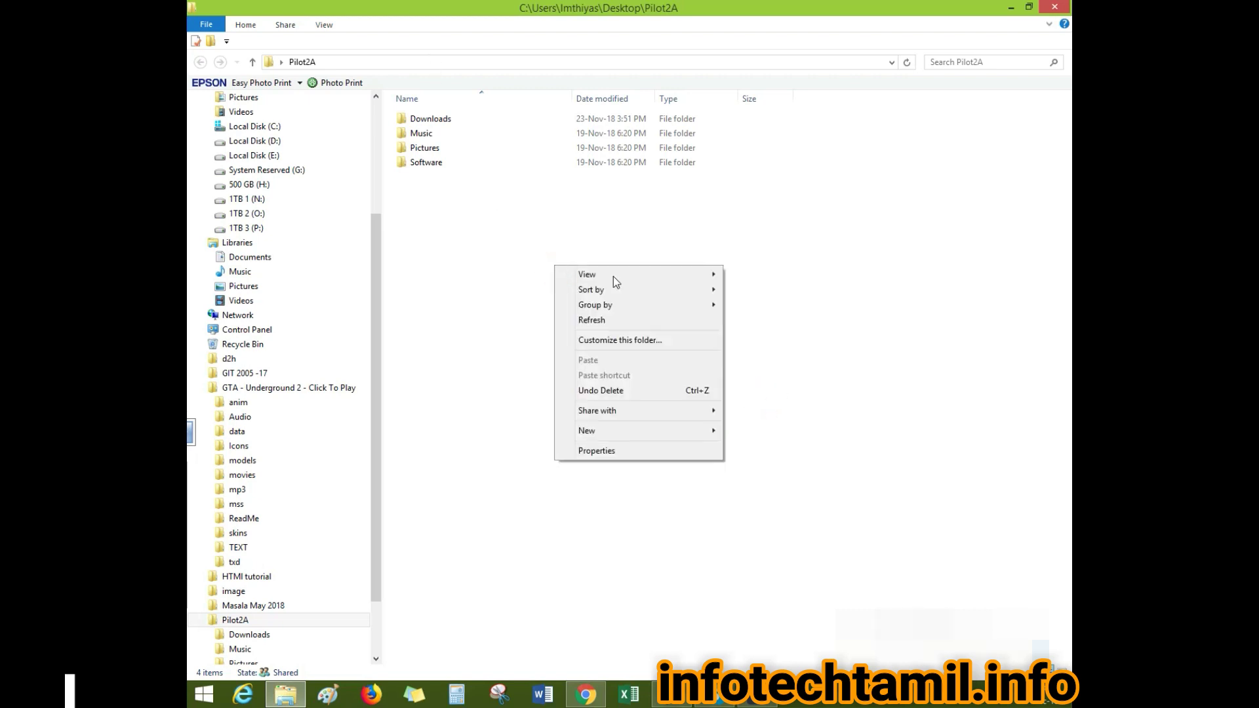
pyautogui.moveTo(623, 276)
pyautogui.click(759, 295)
pyautogui.click(713, 293)
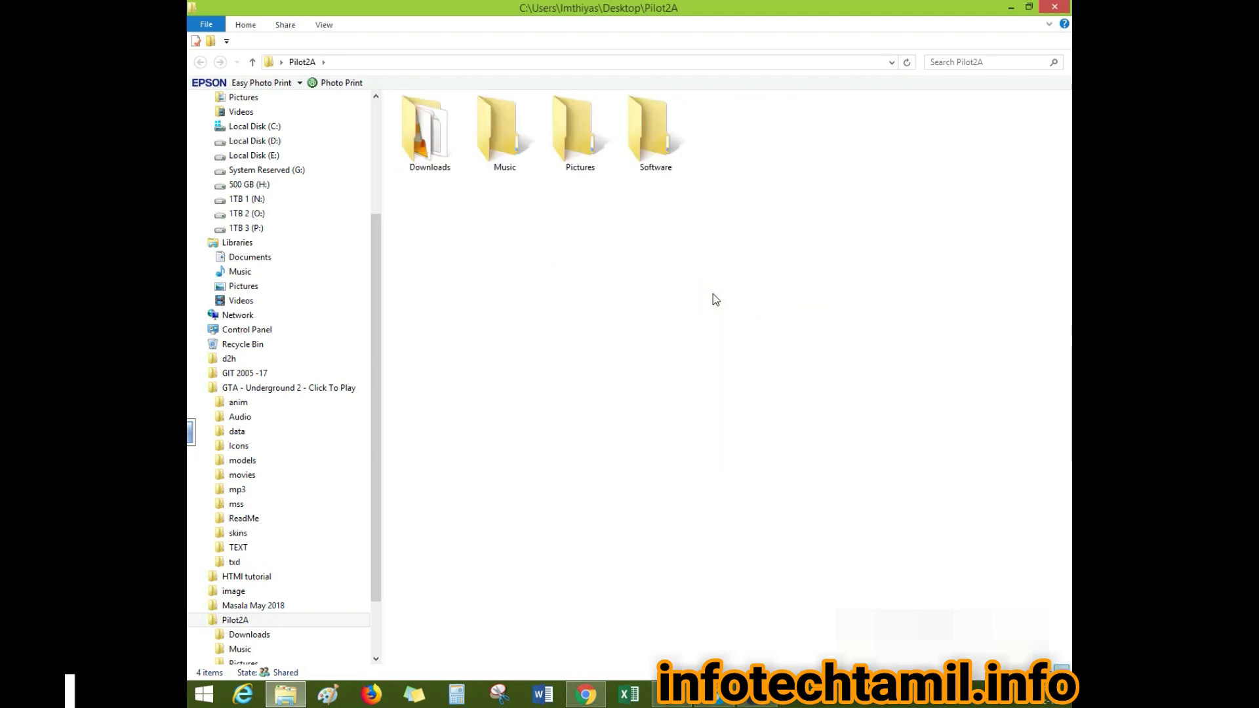
pyautogui.click(587, 294)
# Switch to the quiz in Chrome and read the pilot2 folder structure and task i
pyautogui.moveTo(593, 692)
pyautogui.click(620, 662)
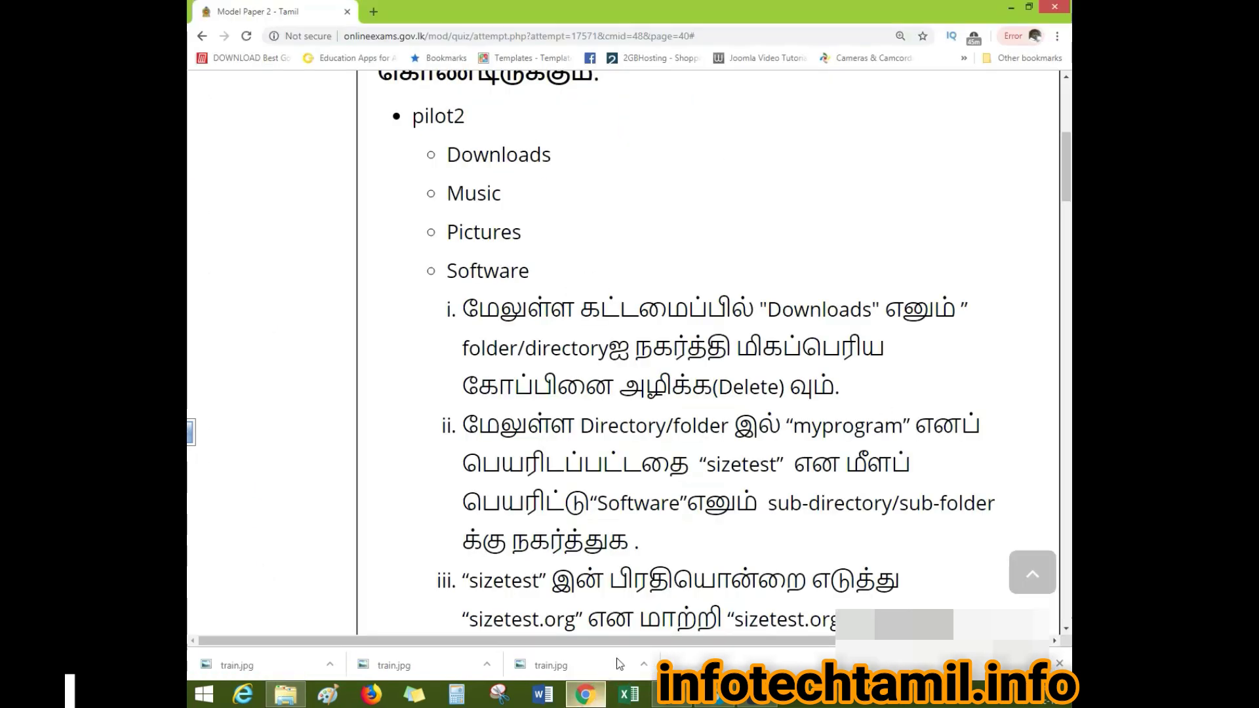
pyautogui.scroll(2, 448, 136)
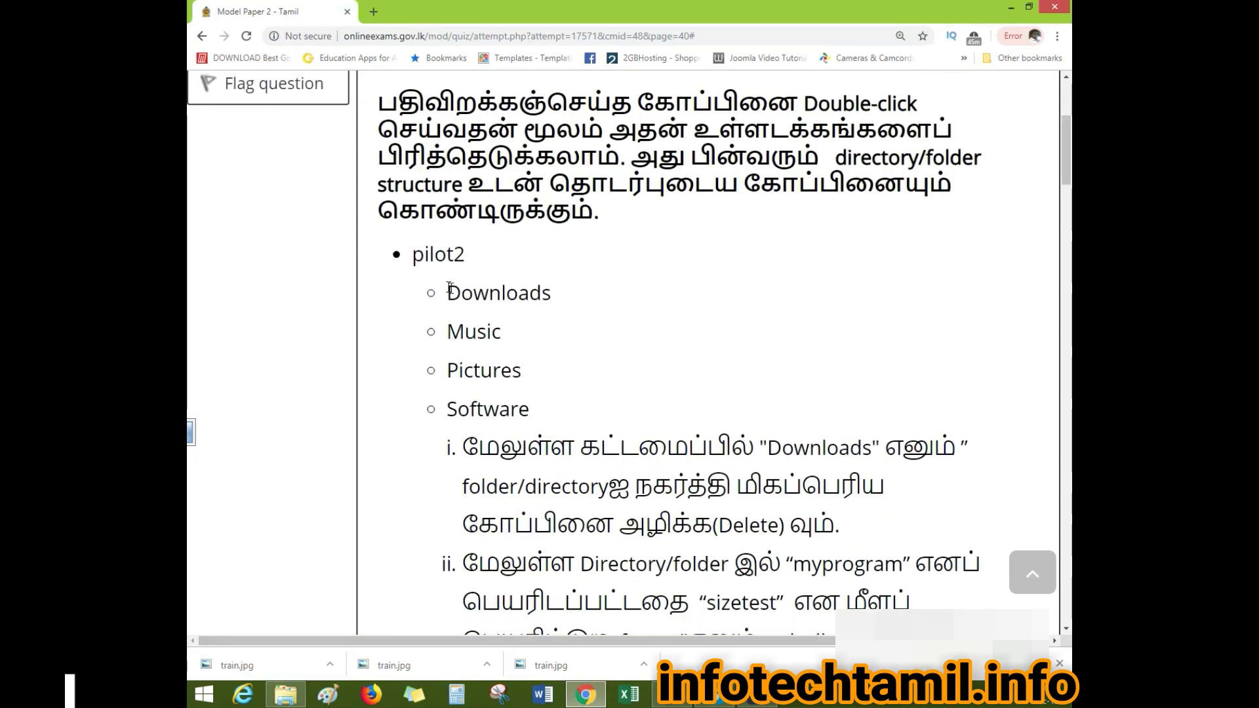
pyautogui.scroll(-3, 966, 413)
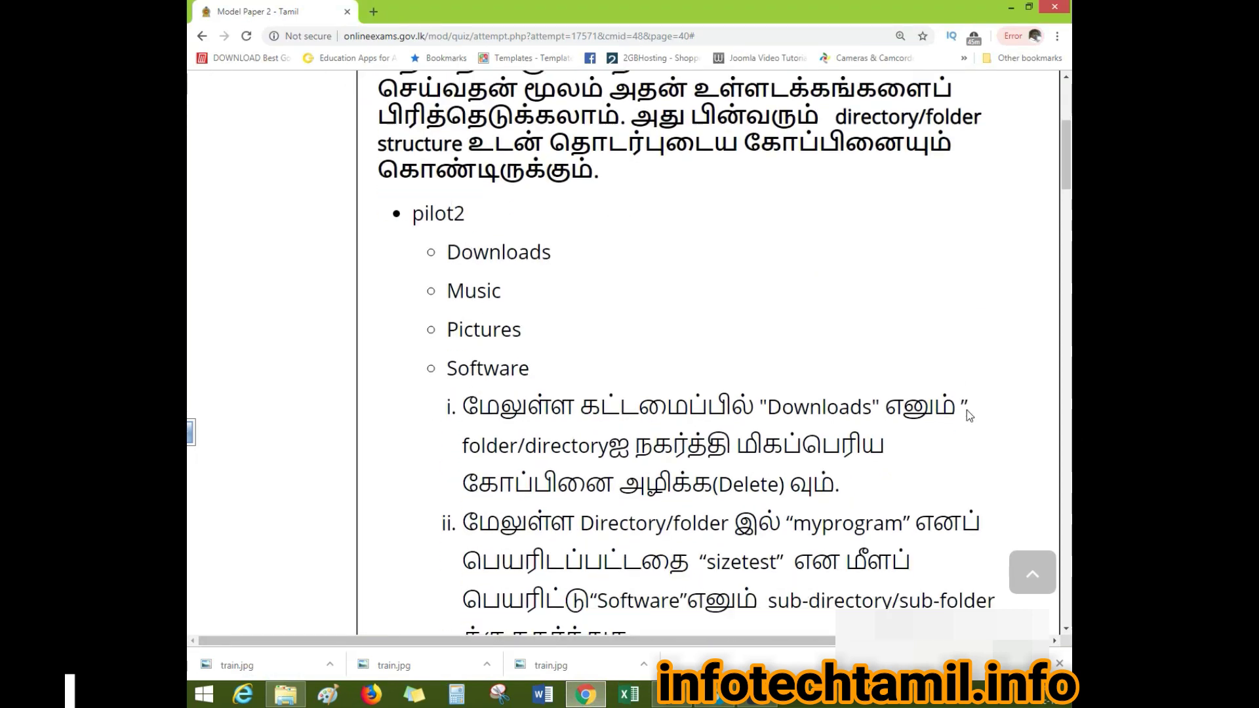
pyautogui.moveTo(465, 236); pyautogui.dragTo(842, 321)
pyautogui.click(936, 318)
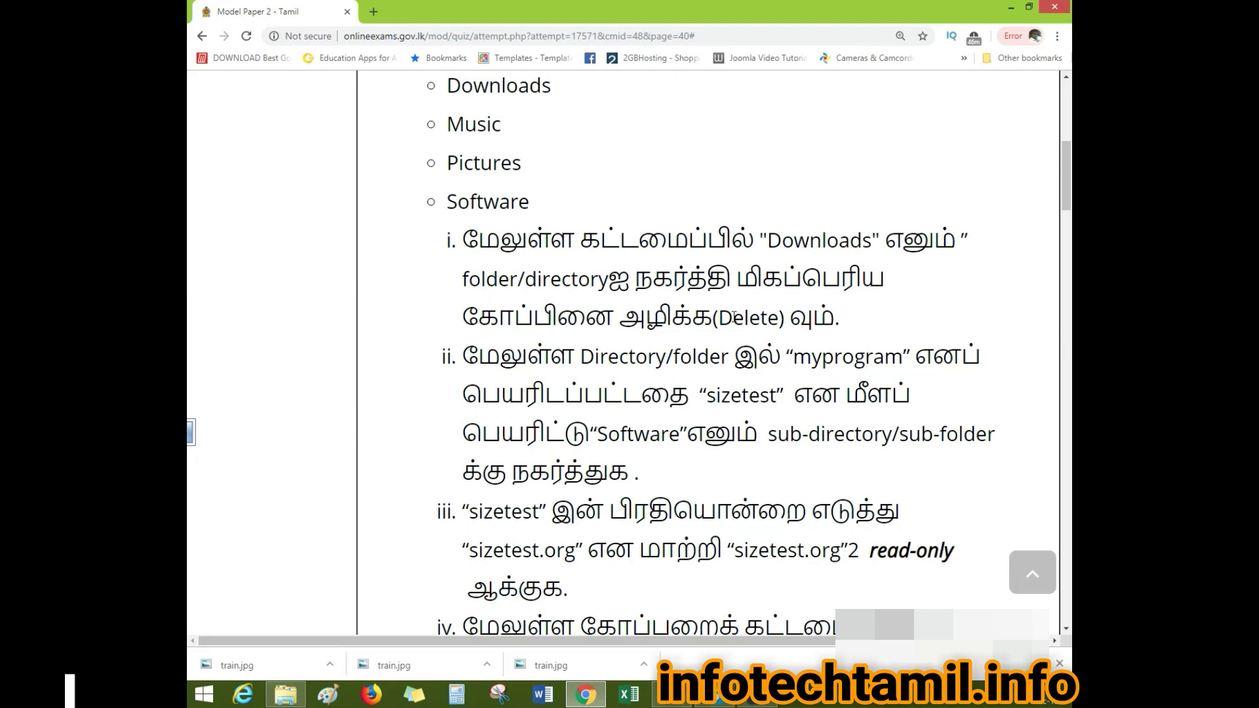
# Switch back to File Explorer and open the Downloads folder inside Pilot2A
pyautogui.click(593, 697)
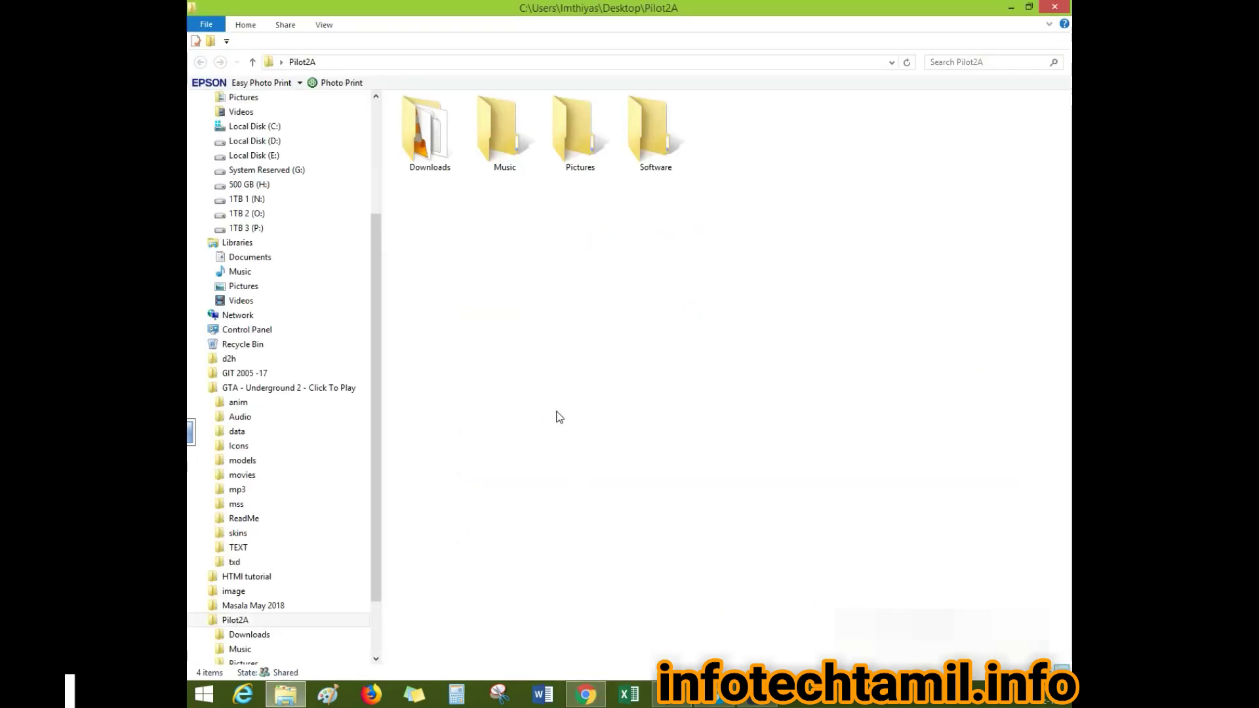
pyautogui.rightClick(426, 145)
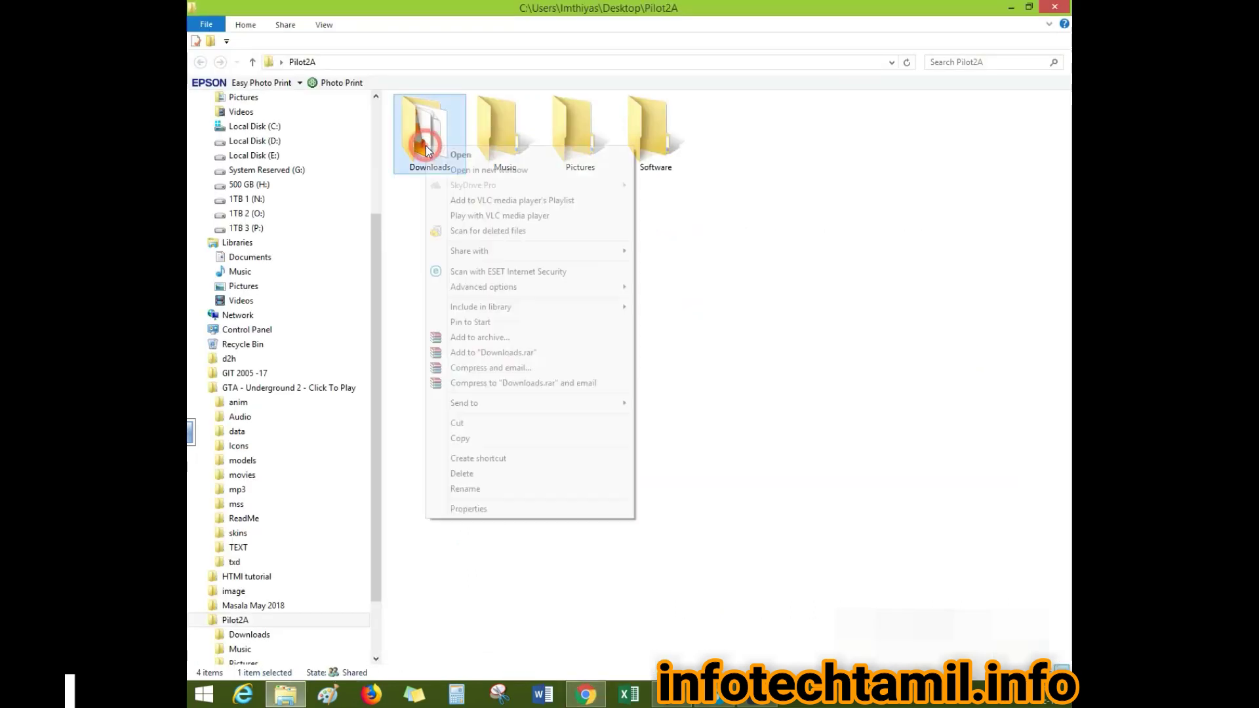
pyautogui.click(487, 159)
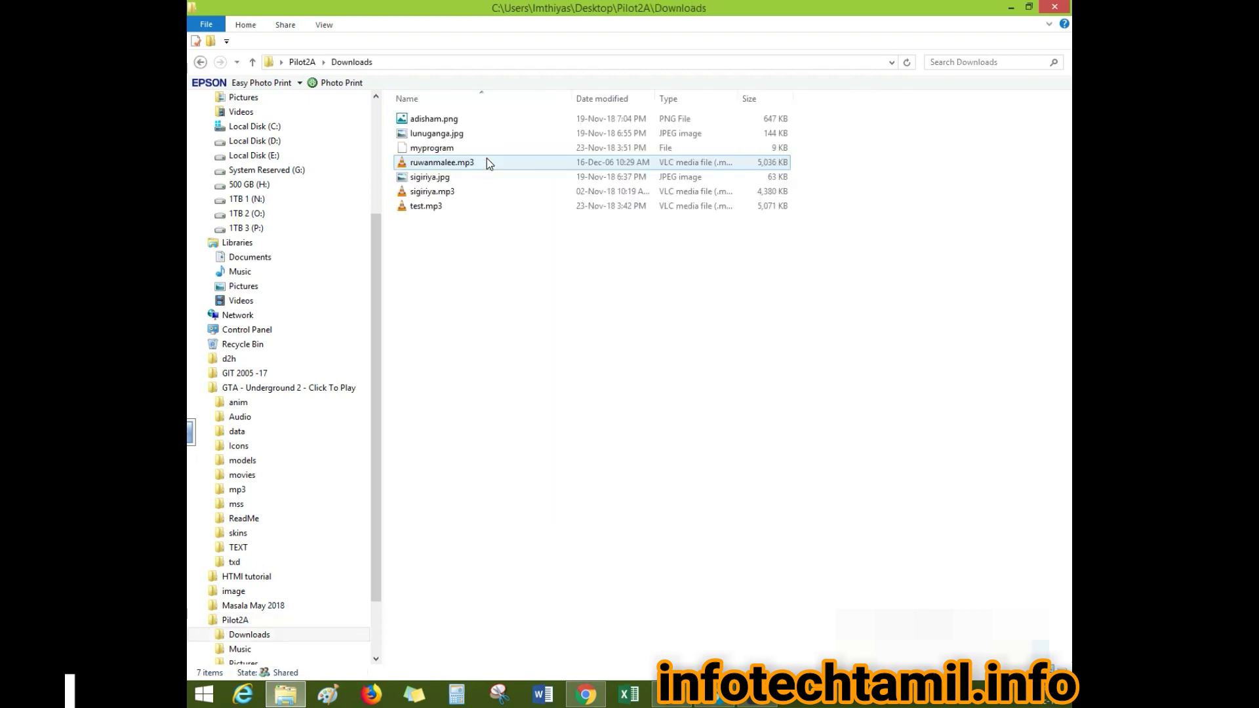
# Recheck the wording of task i in Chrome and return to the Downloads folder in File Explorer
pyautogui.click(586, 695)
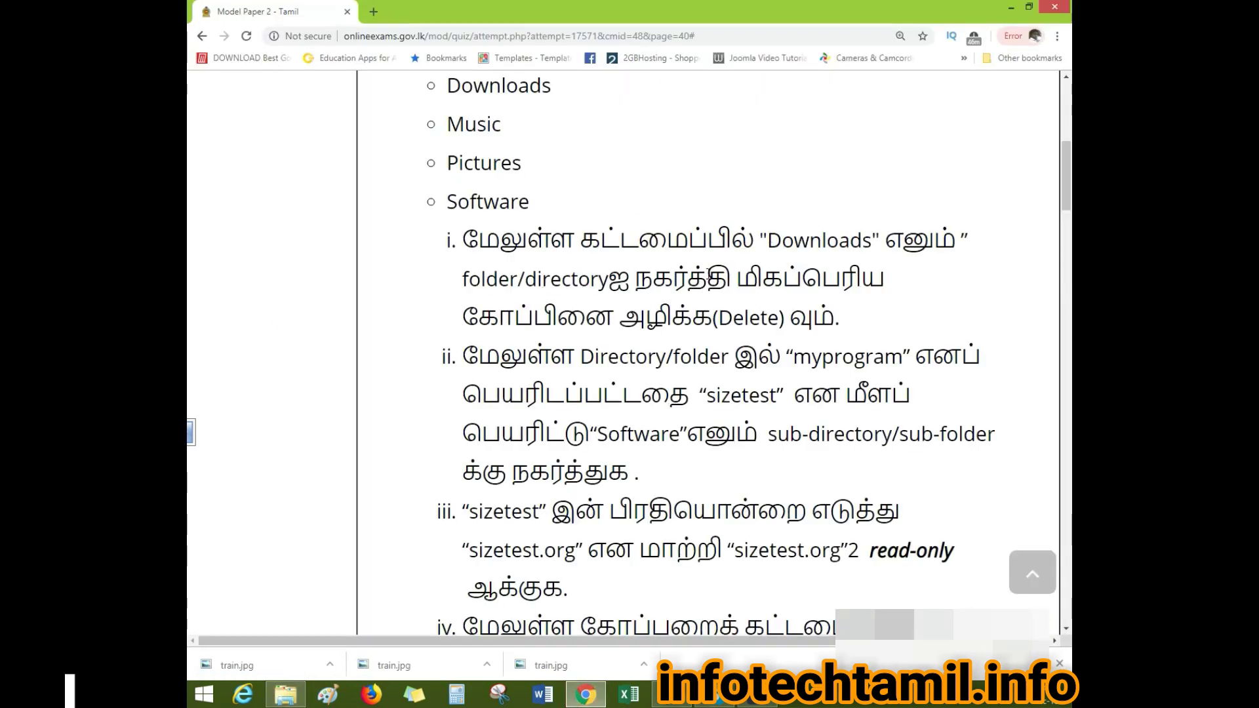
pyautogui.moveTo(633, 280); pyautogui.dragTo(734, 280)
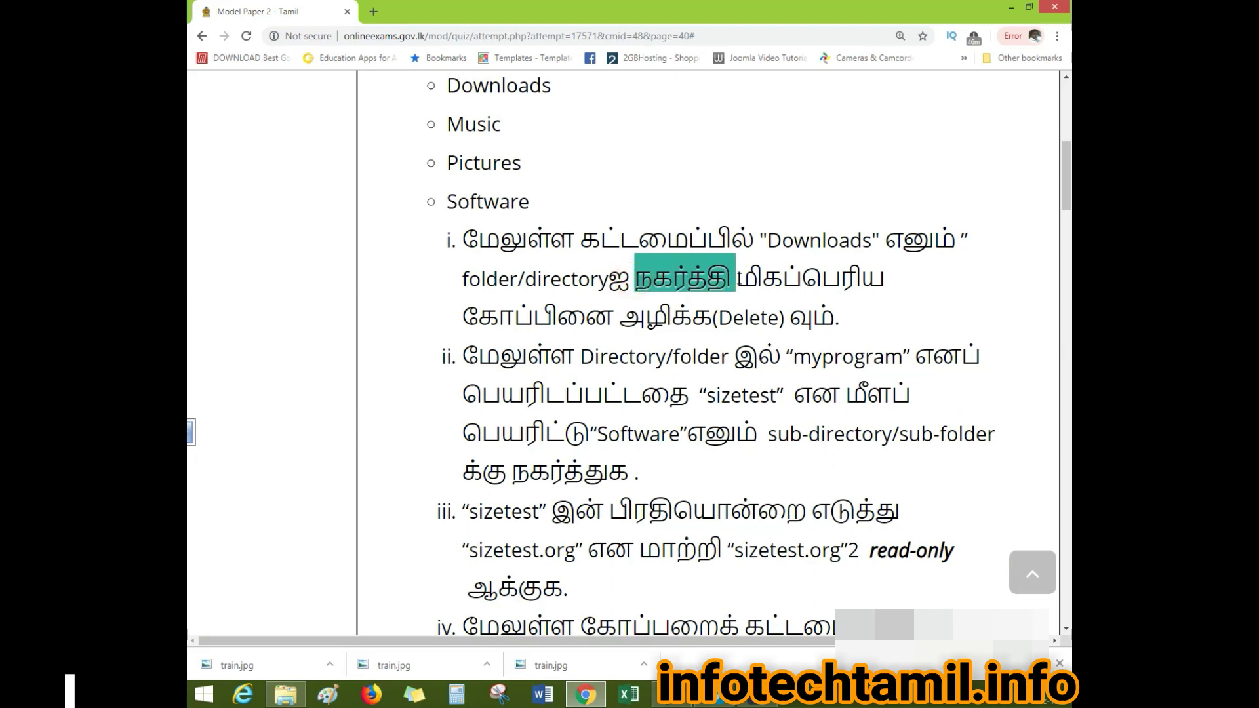
pyautogui.click(755, 284)
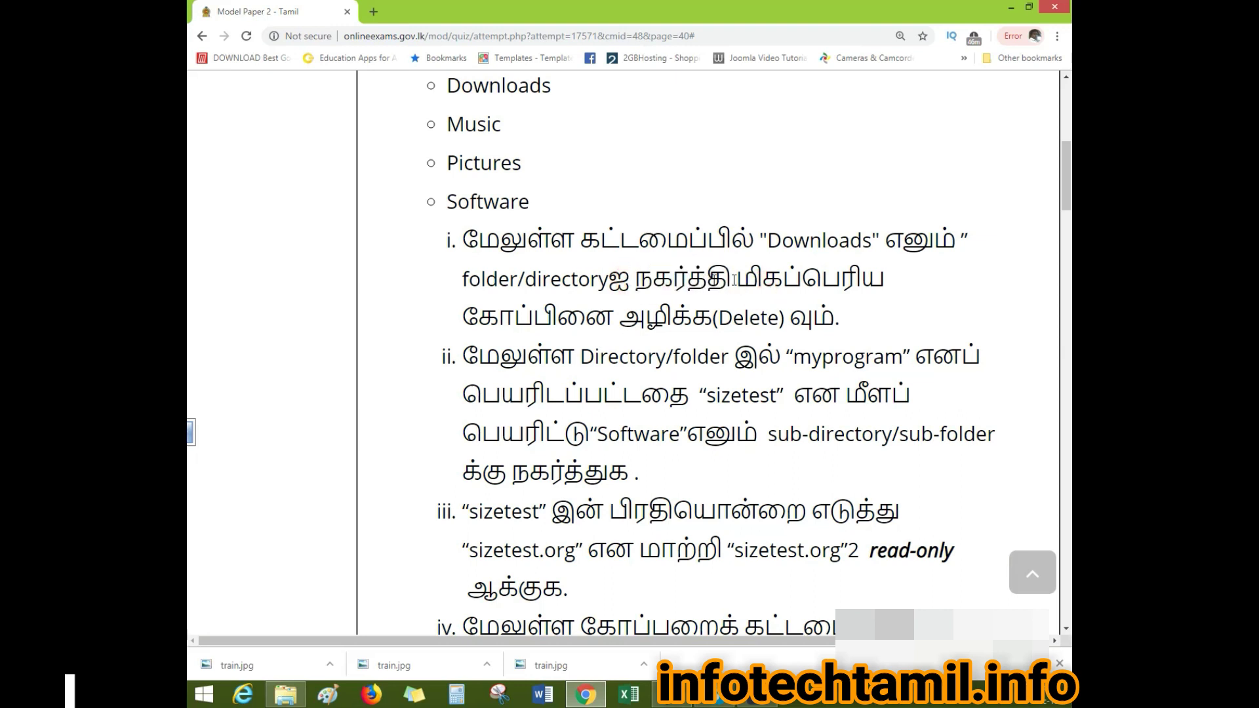
pyautogui.click(602, 699)
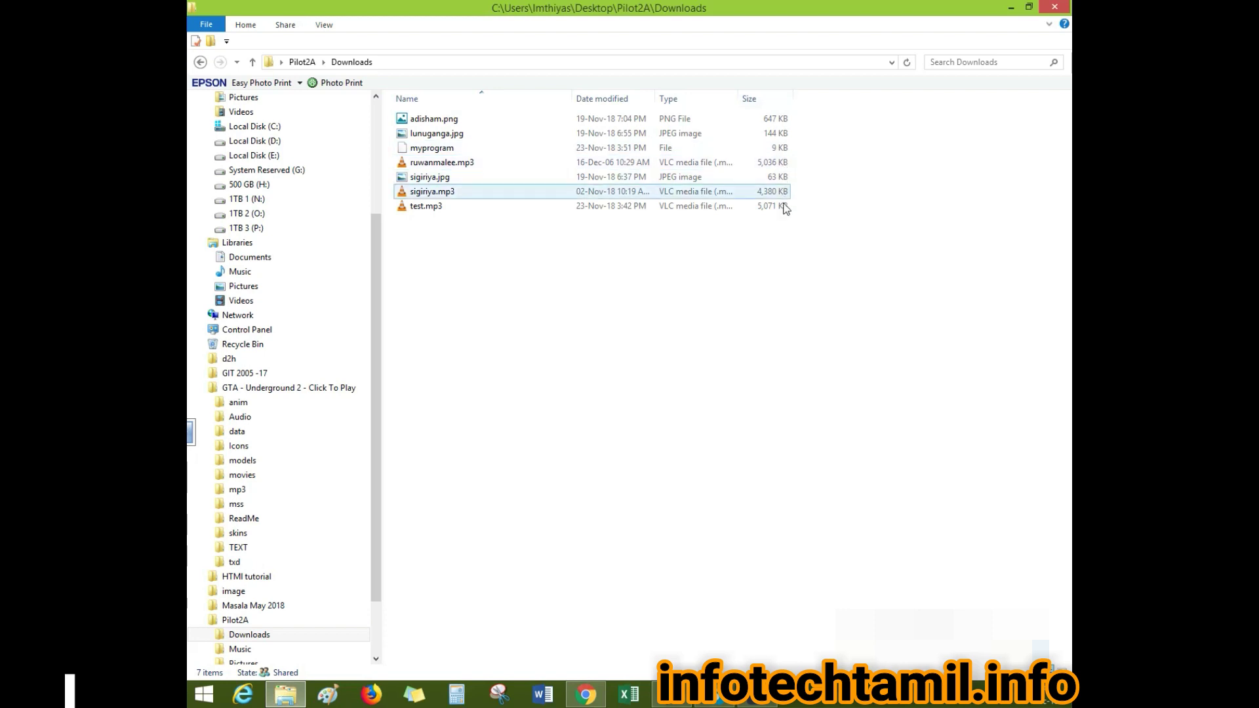
# Try the Large icons view in the Downloads folder and switch back to Details view
pyautogui.rightClick(598, 310)
pyautogui.moveTo(687, 317)
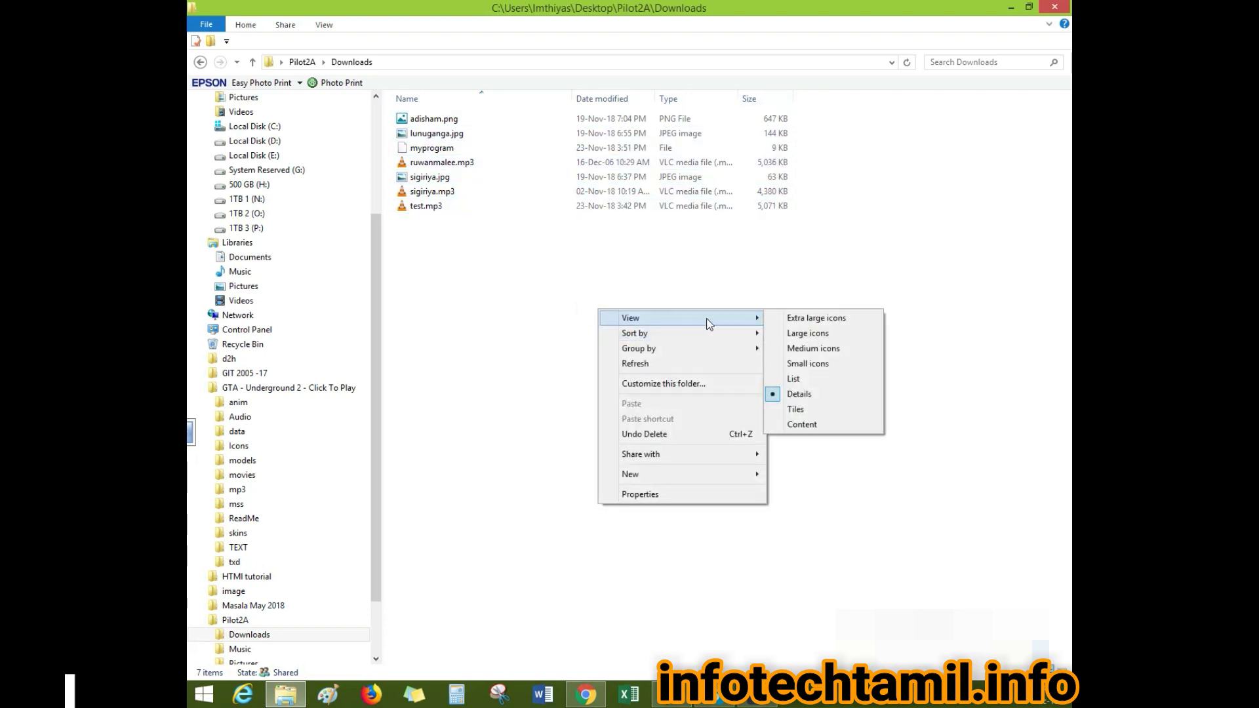
pyautogui.click(778, 336)
pyautogui.rightClick(592, 271)
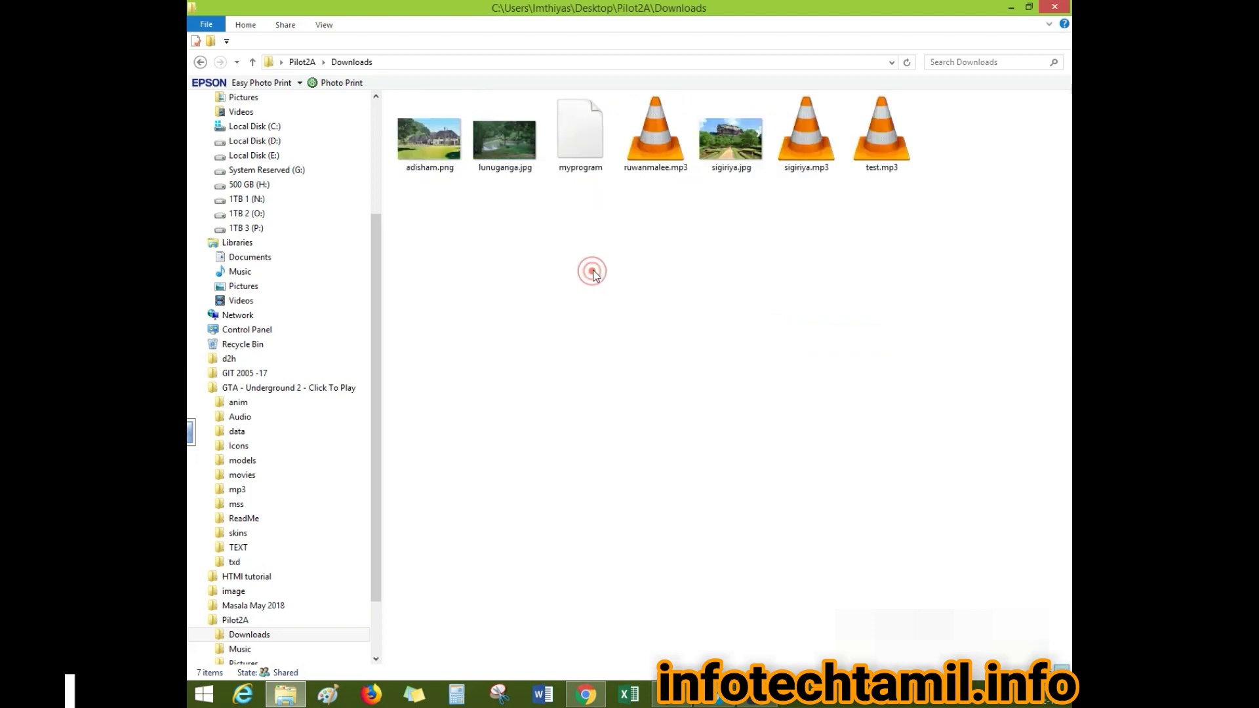
pyautogui.moveTo(654, 286)
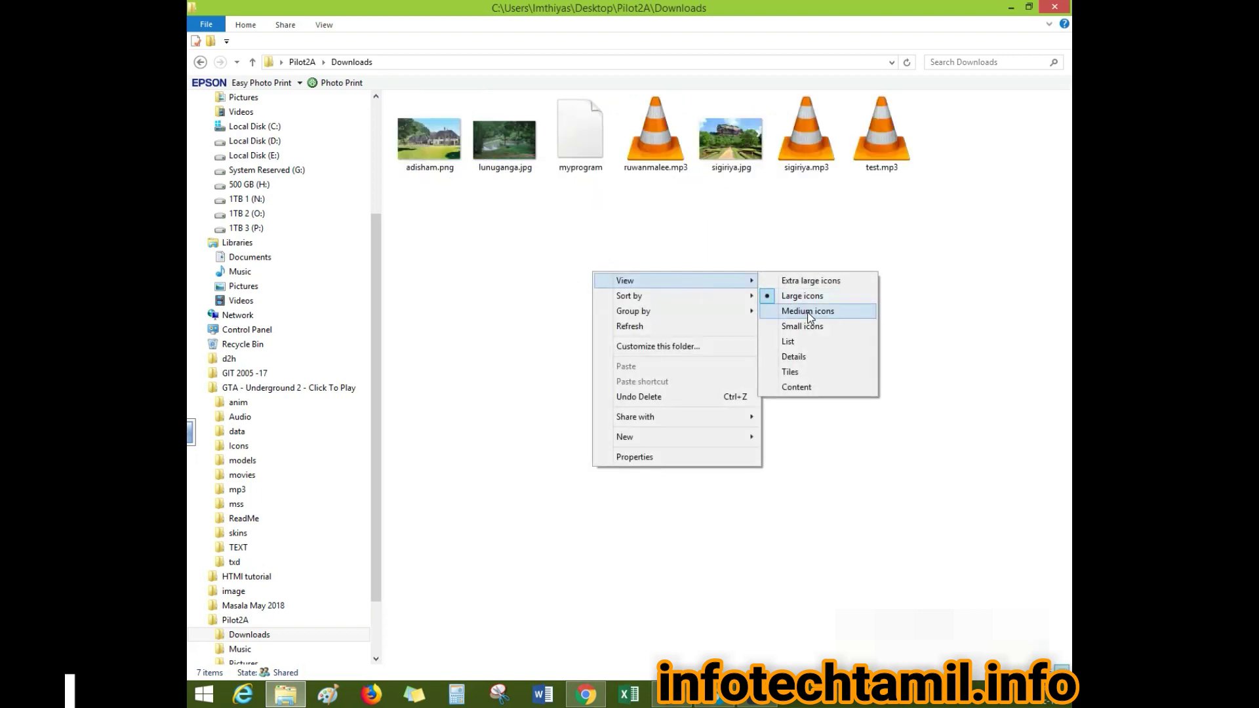
pyautogui.click(801, 355)
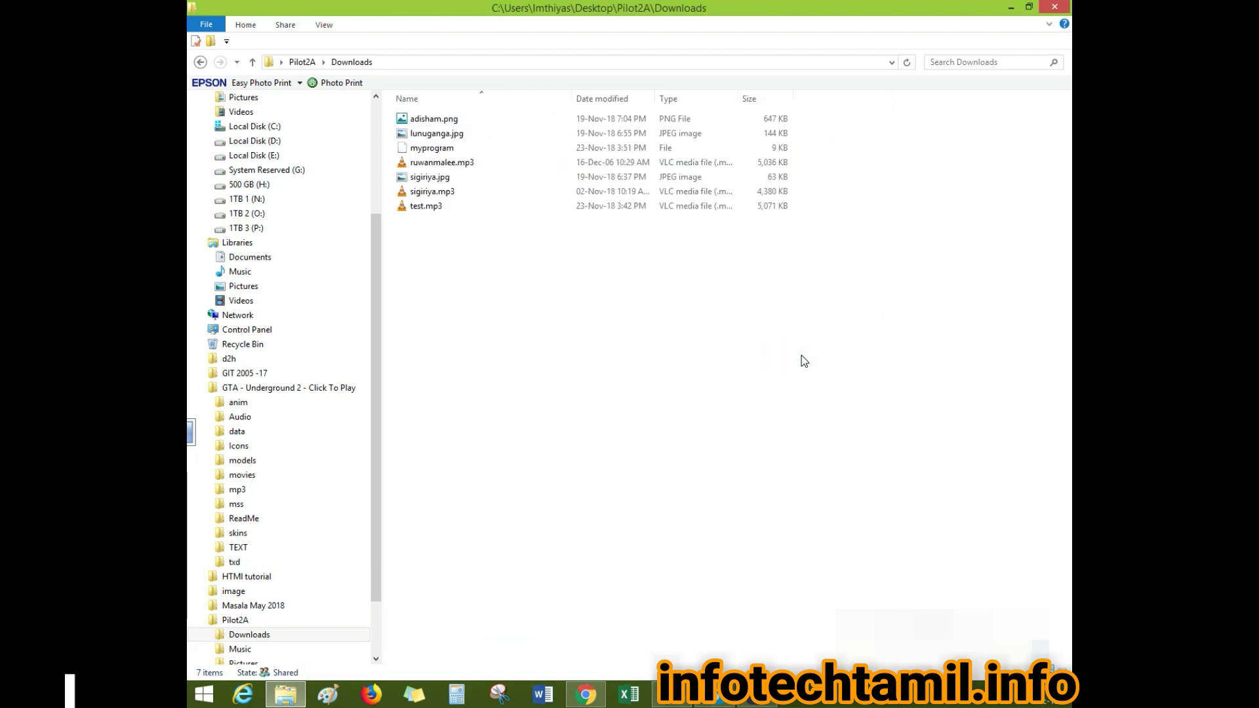
# Set the Downloads folder to Content view, with each file's size shown beside its name
pyautogui.scroll(2, 890, 358)
pyautogui.scroll(-1, 890, 359)
pyautogui.scroll(-3, 892, 360)
pyautogui.scroll(1, 893, 361)
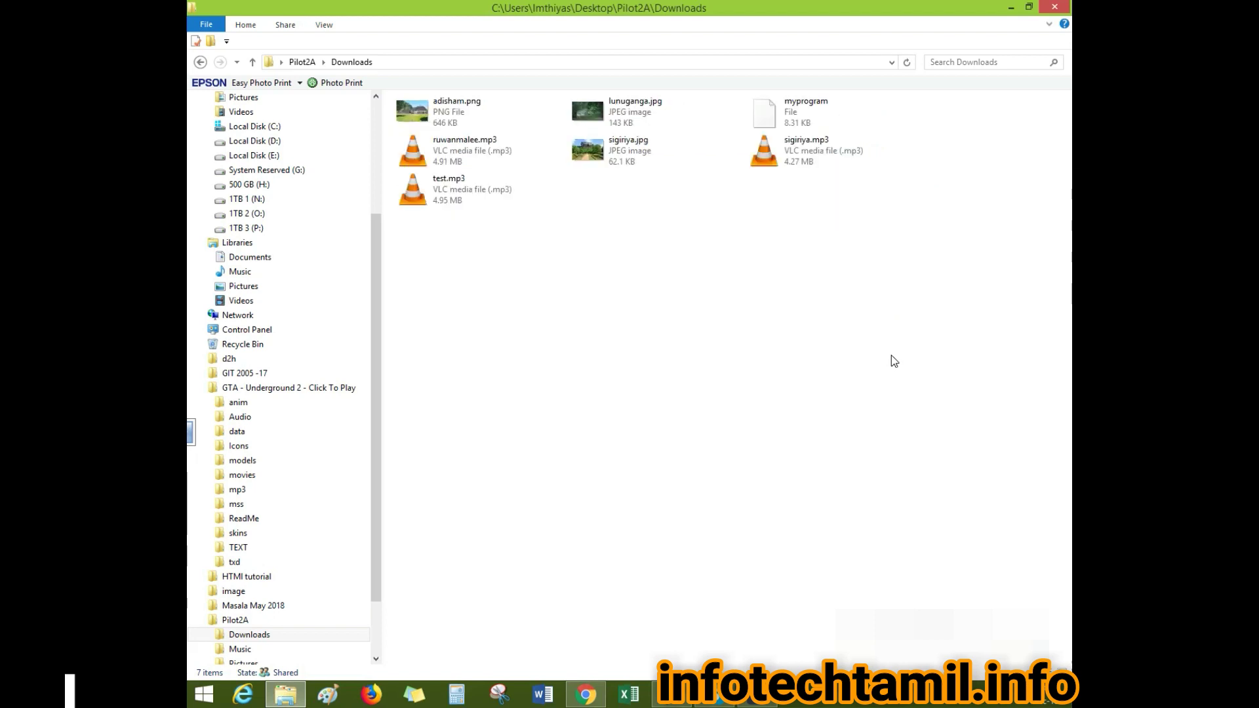
pyautogui.scroll(-1, 891, 355)
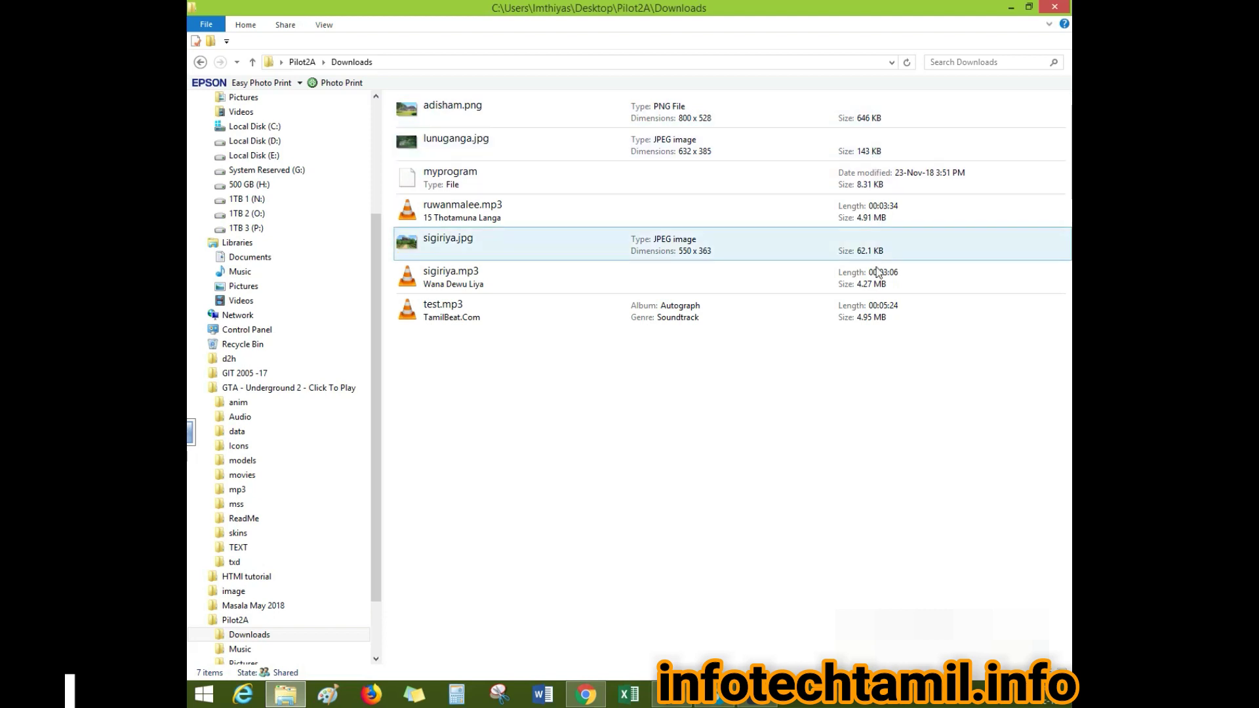
# Go through the files in the Downloads folder one by one and check each file's size
pyautogui.click(882, 110)
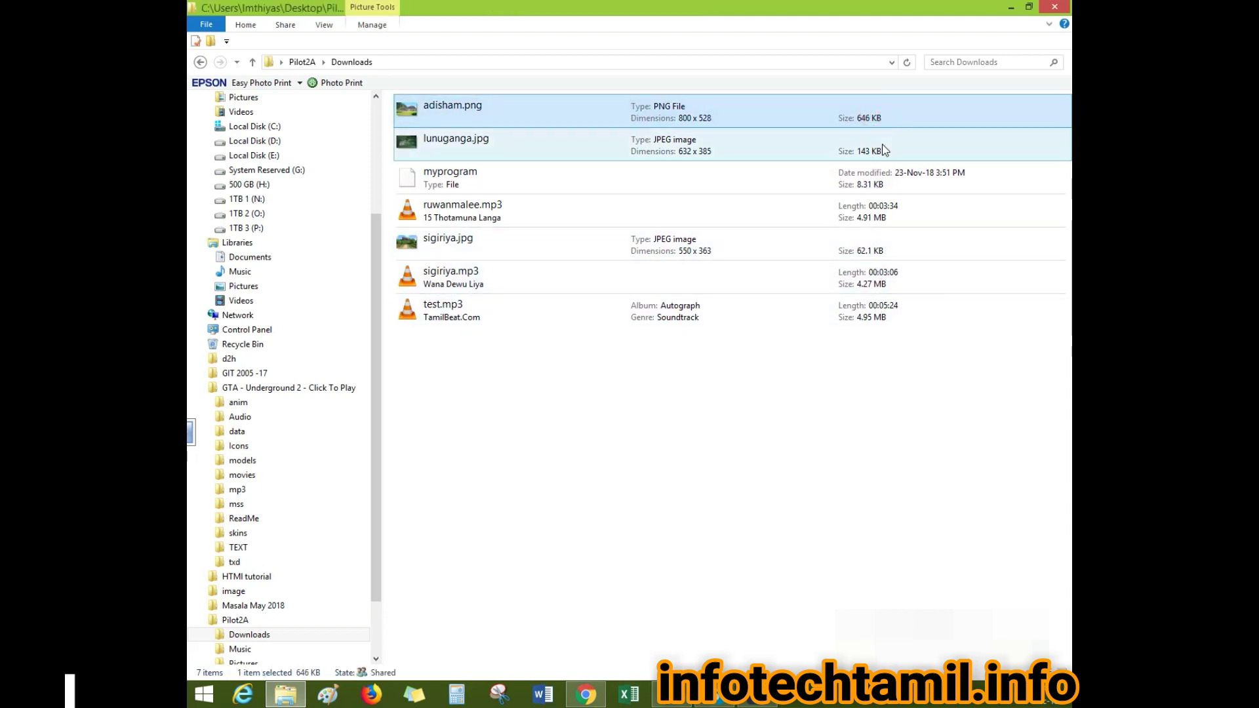
pyautogui.click(890, 184)
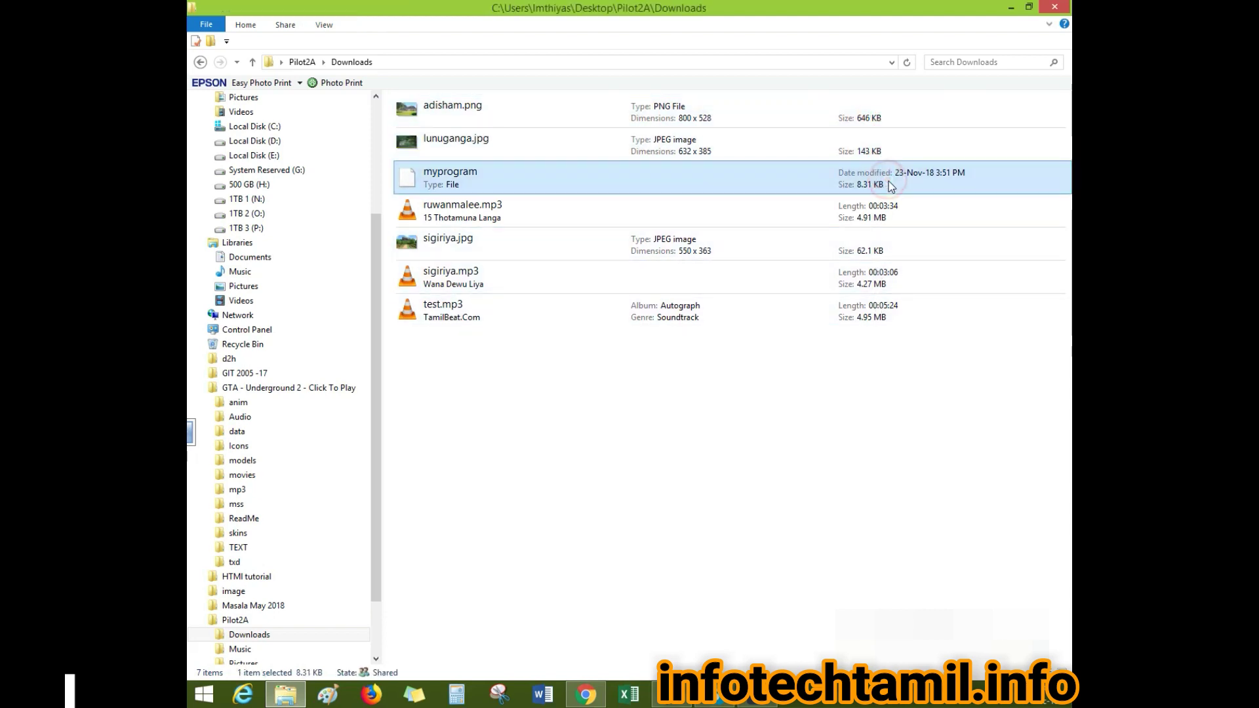
pyautogui.click(893, 224)
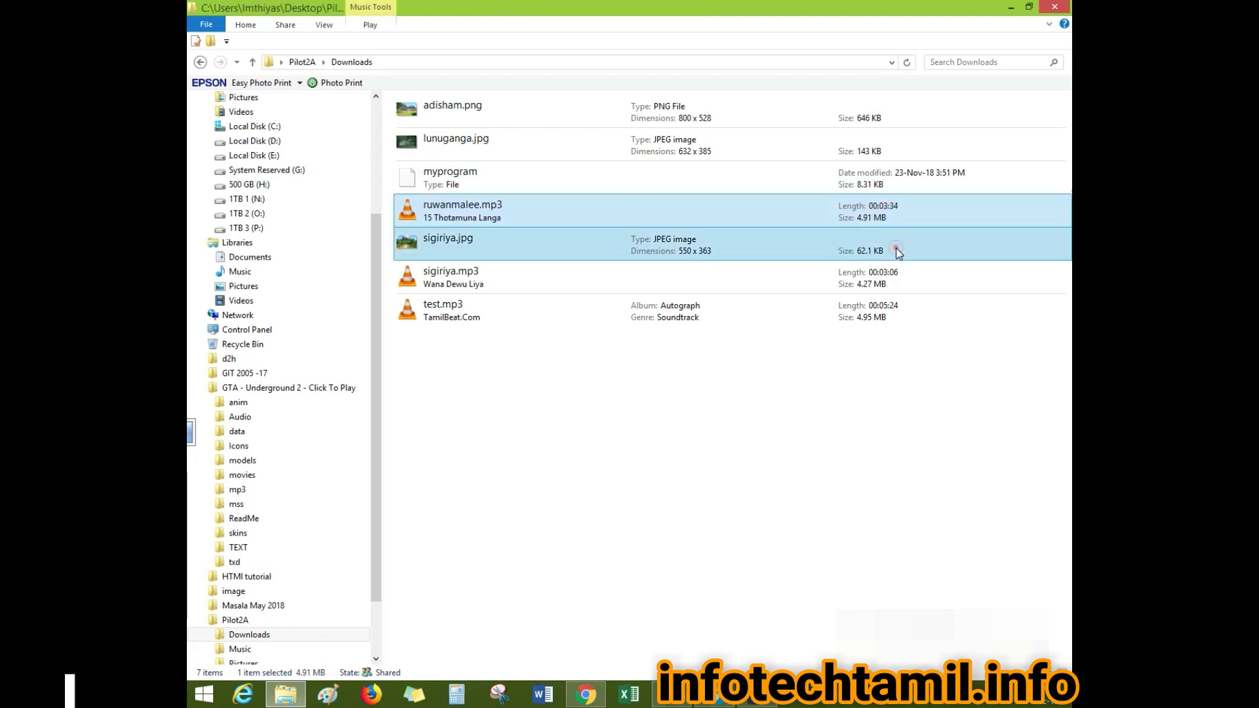
pyautogui.click(893, 247)
pyautogui.click(898, 281)
pyautogui.click(898, 313)
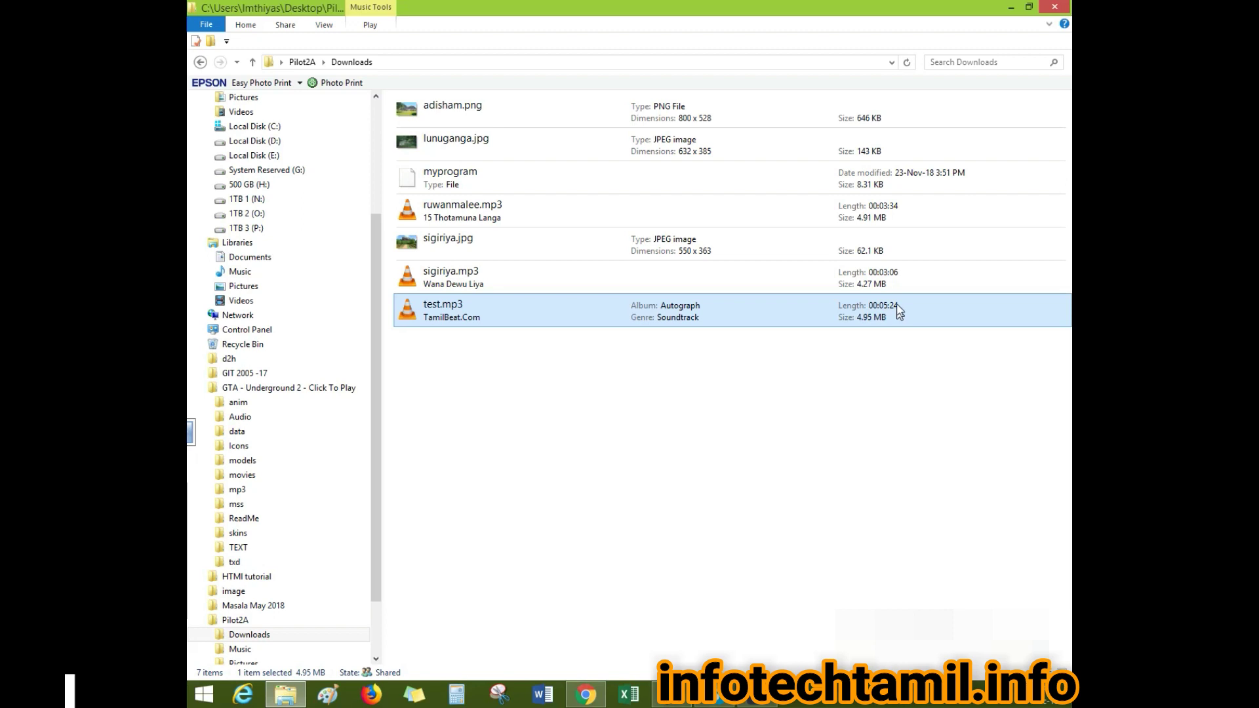
# Compare the sizes of ruwanmalee.mp3, sigiriya.mp3 and test.mp3 to find the largest file
pyautogui.click(874, 220)
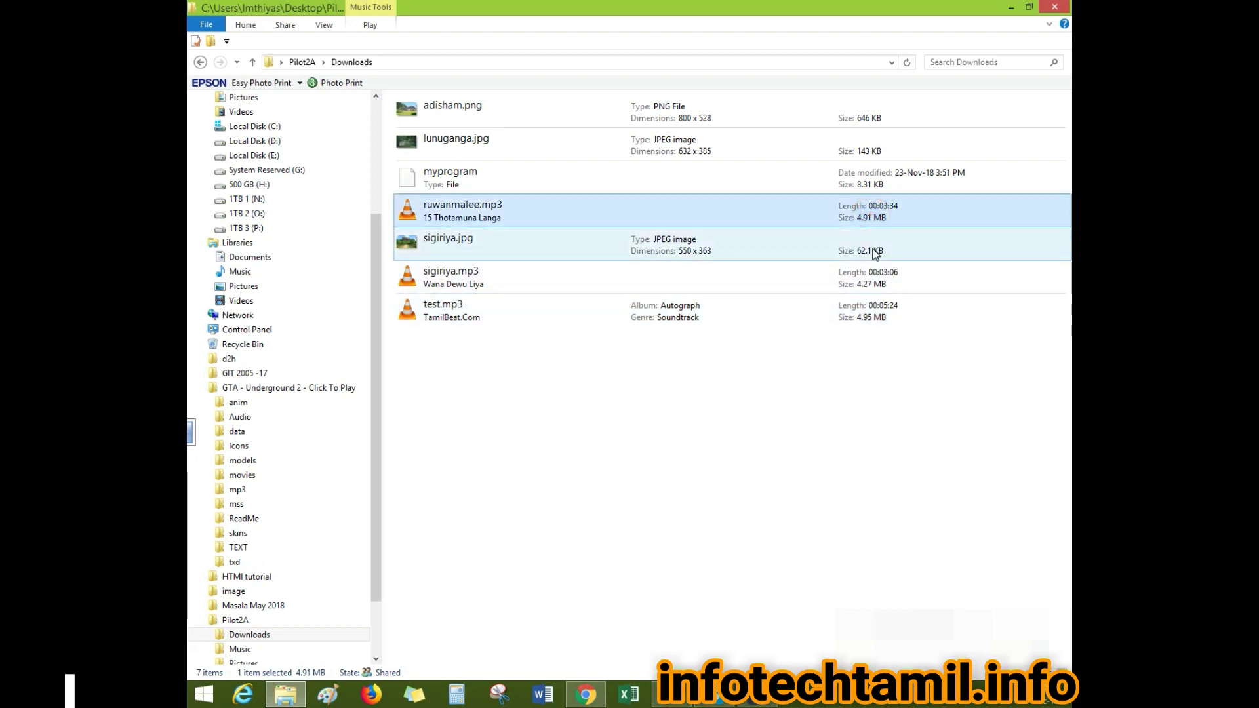
pyautogui.click(885, 286)
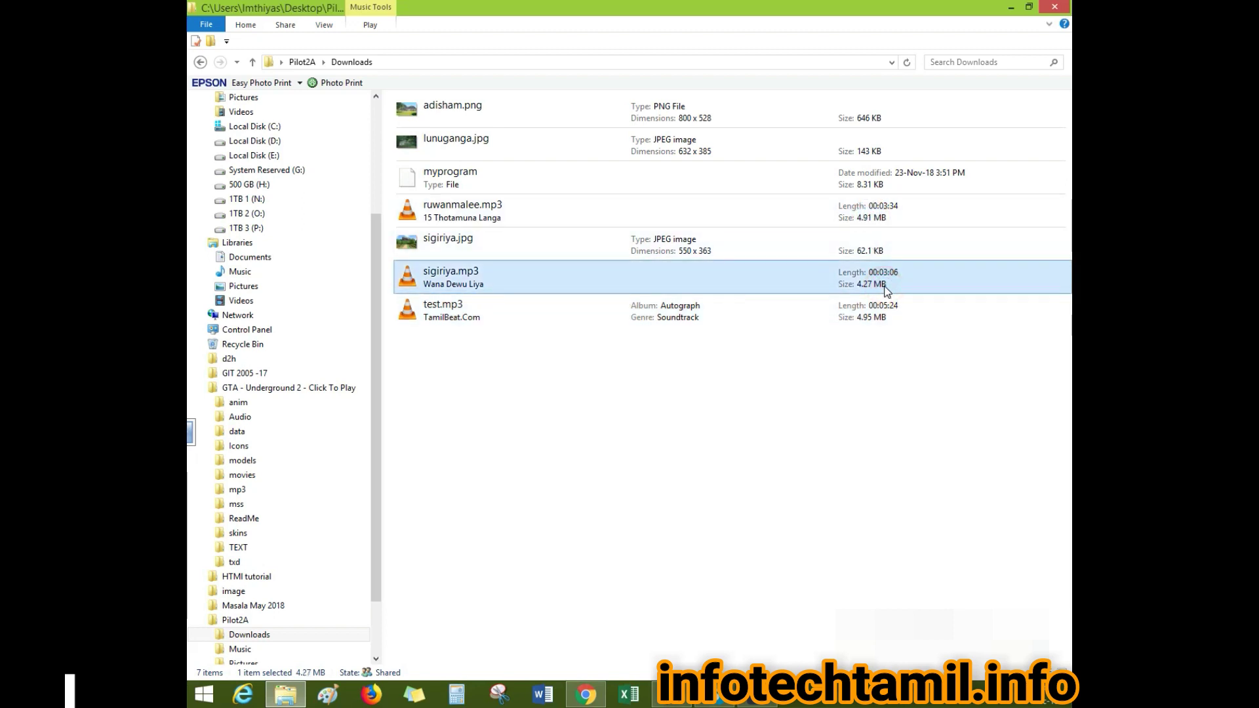
pyautogui.click(879, 308)
pyautogui.click(880, 279)
pyautogui.click(881, 220)
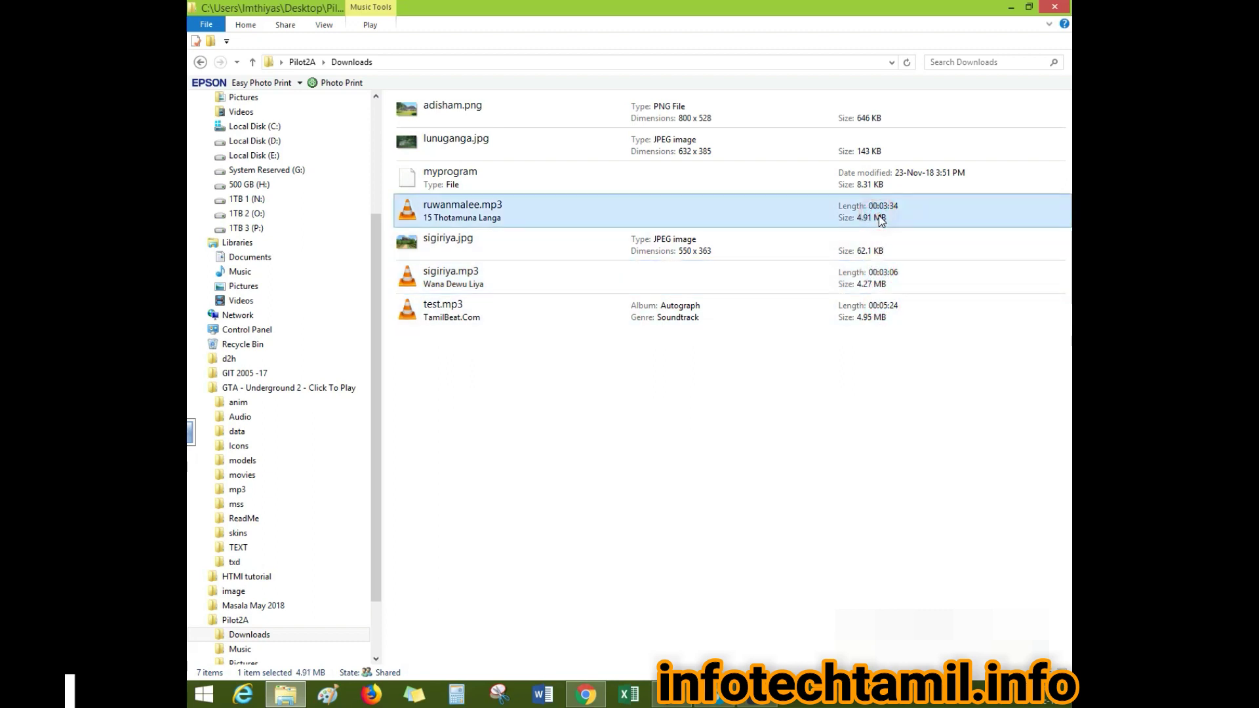
pyautogui.click(879, 278)
pyautogui.click(882, 311)
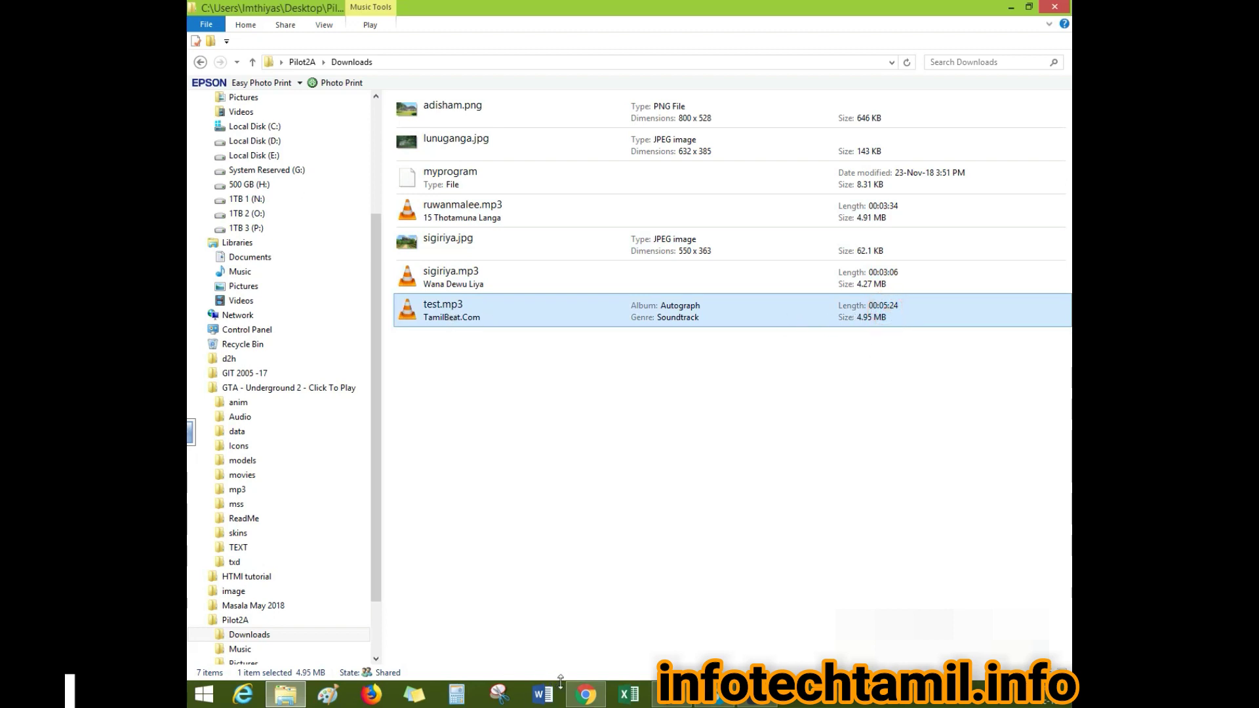
# Reread the part of task i about deleting the largest file in Chrome, and return to the Downloads folder in File Explorer
pyautogui.click(589, 698)
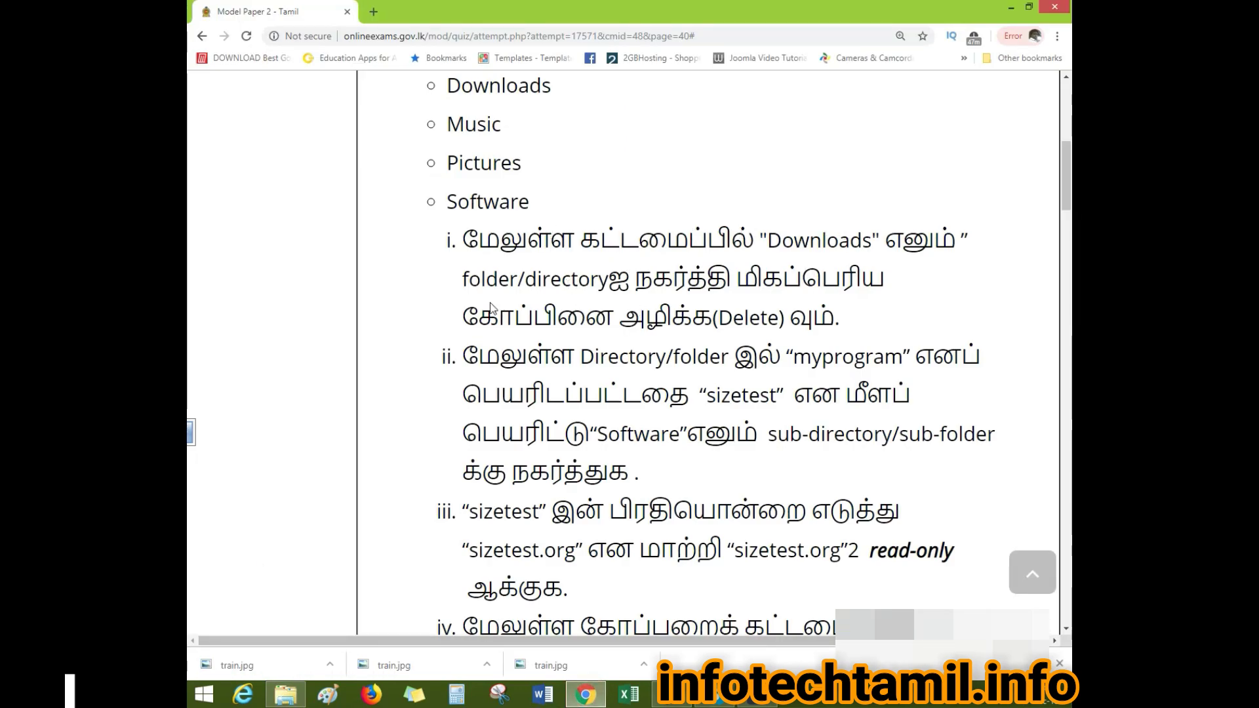
pyautogui.moveTo(459, 317); pyautogui.dragTo(790, 321)
pyautogui.click(791, 321)
pyautogui.doubleClick(743, 318)
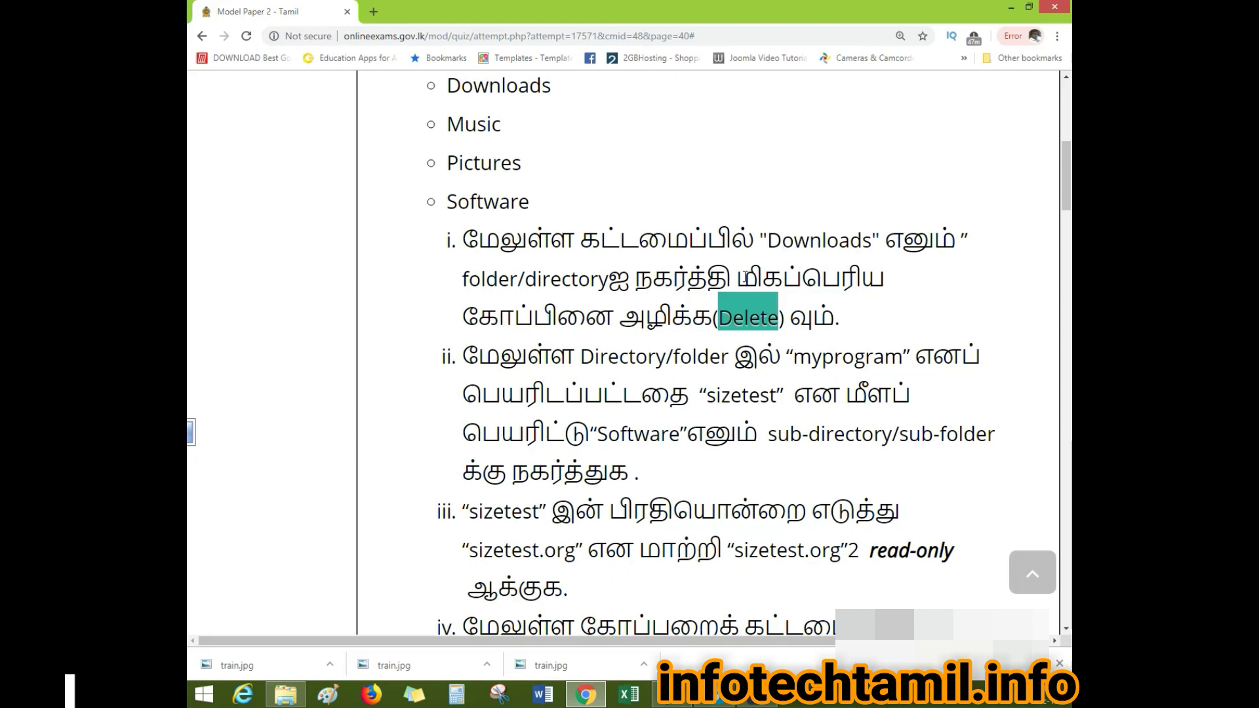
pyautogui.moveTo(759, 281); pyautogui.dragTo(843, 313)
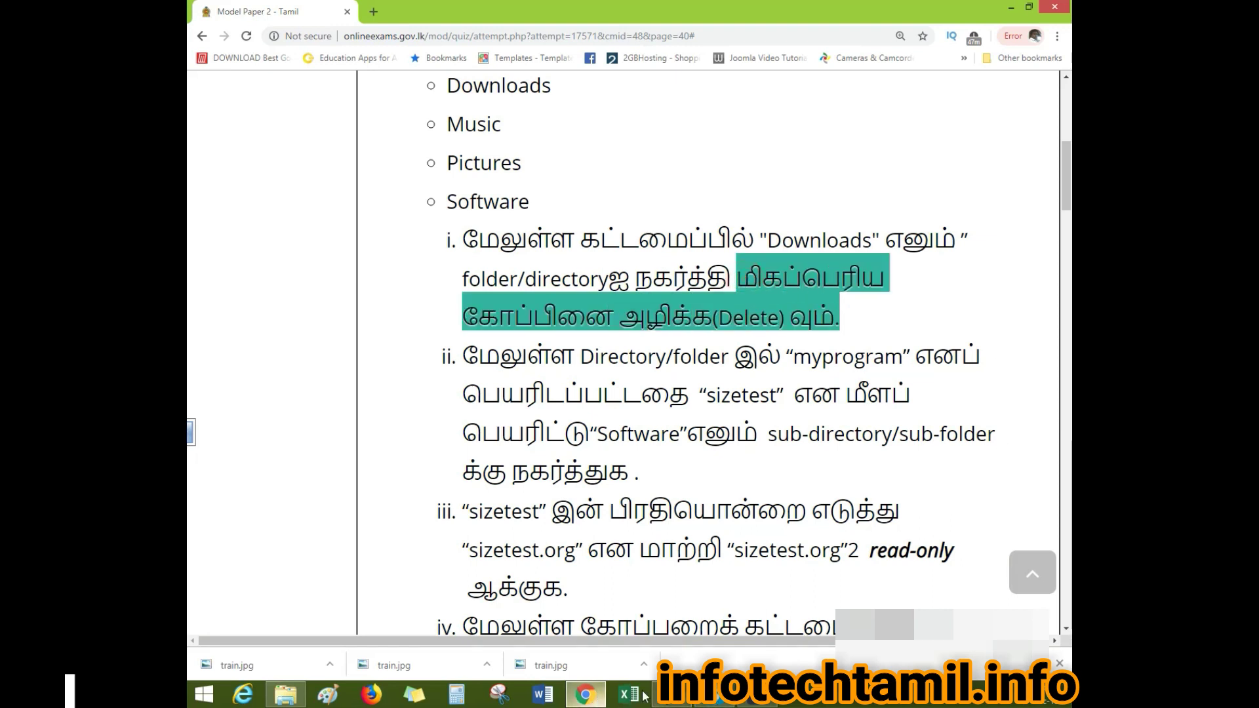
pyautogui.click(586, 694)
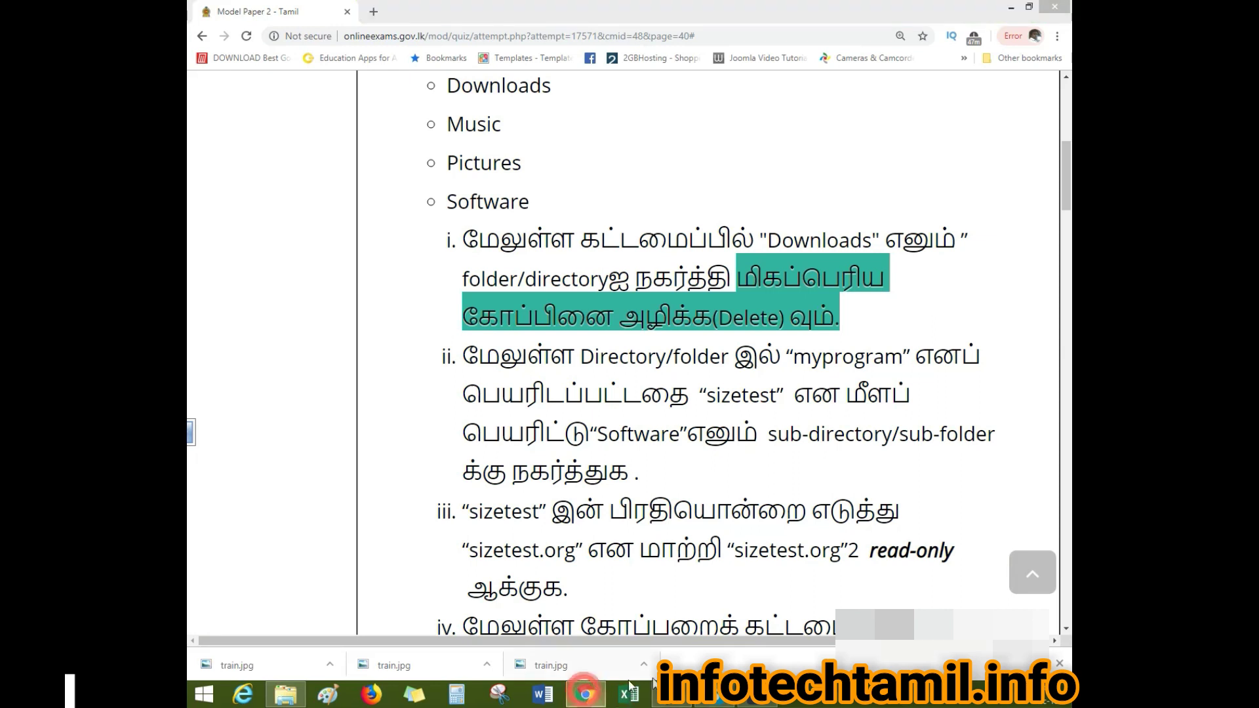
pyautogui.click(583, 695)
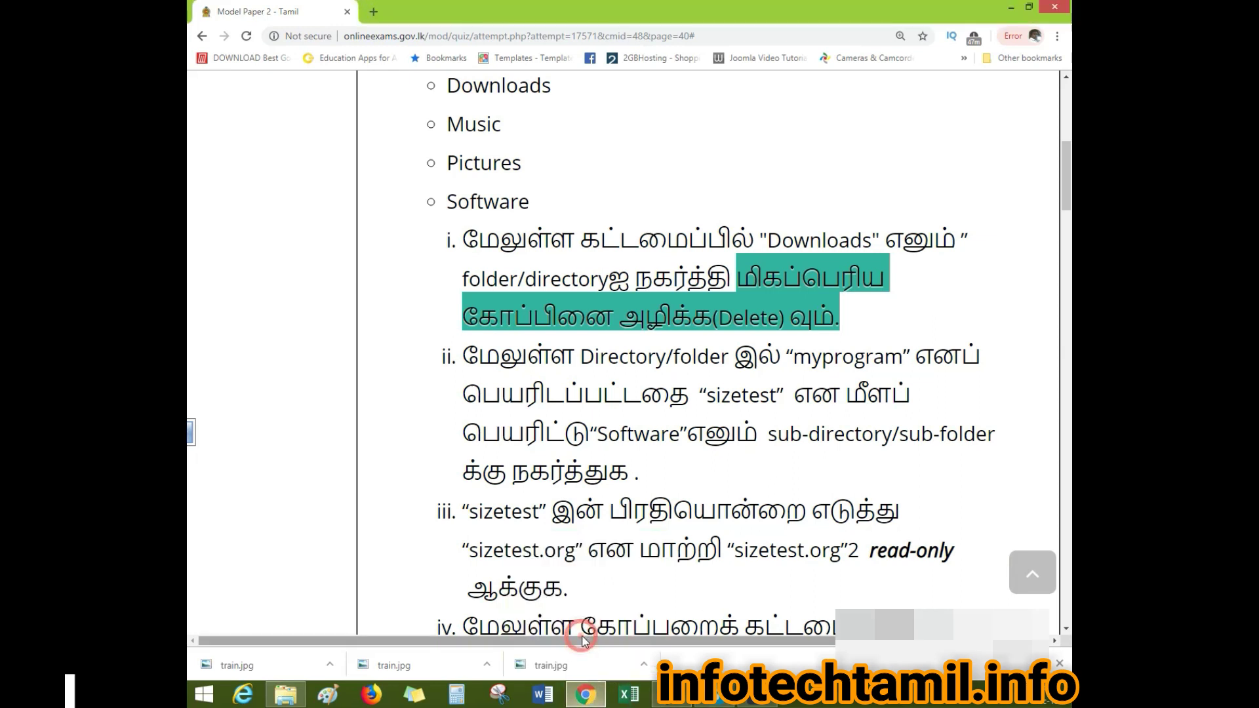
pyautogui.click(580, 700)
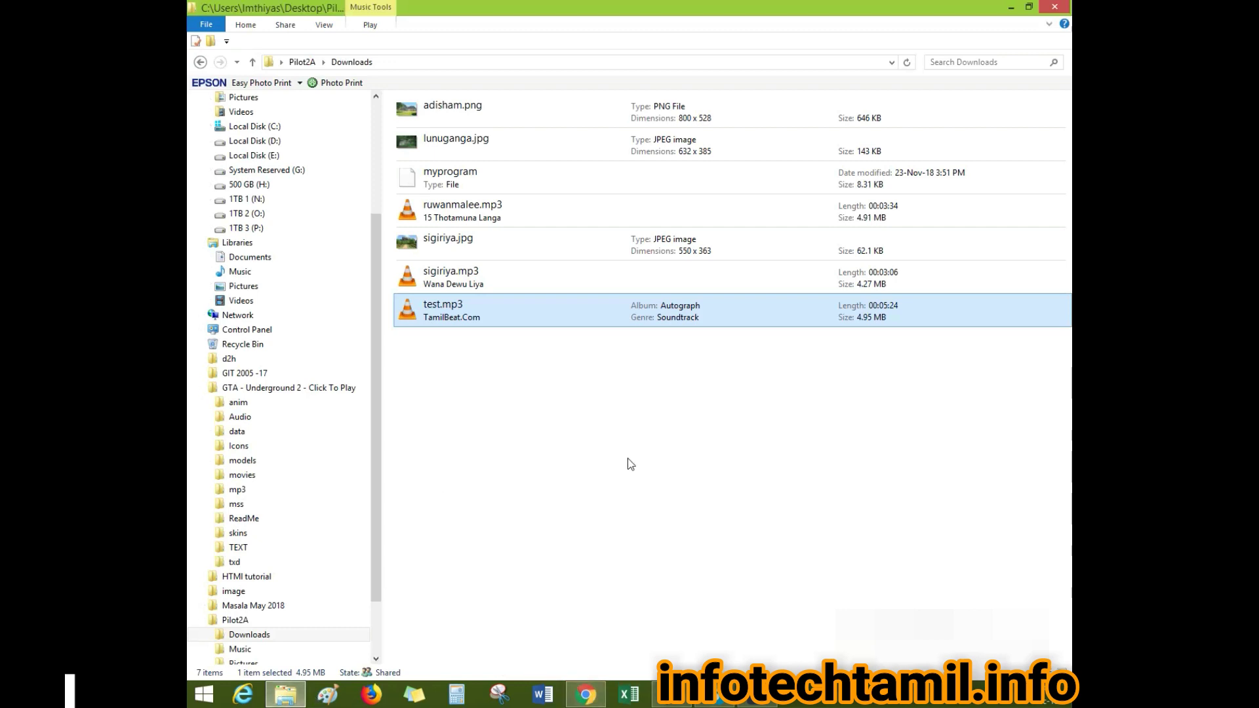
# Delete test.mp3, the largest file, from the Downloads folder
pyautogui.click(672, 440)
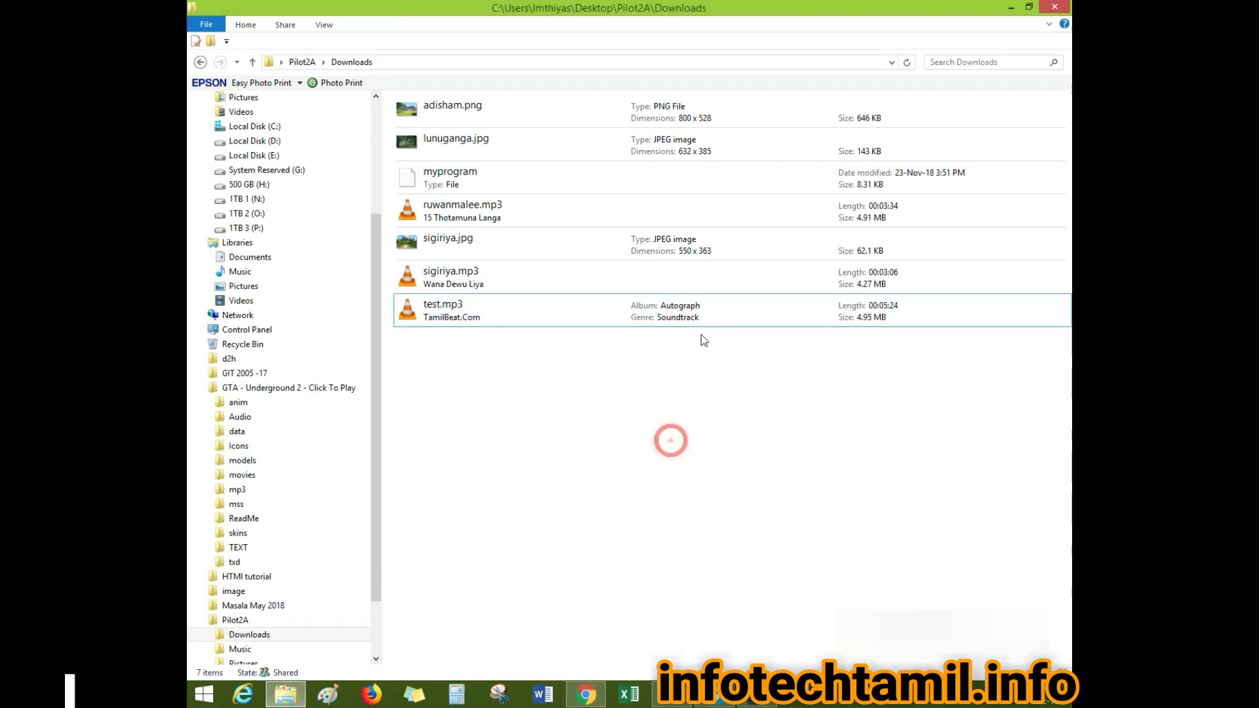
pyautogui.click(878, 323)
pyautogui.rightClick(827, 309)
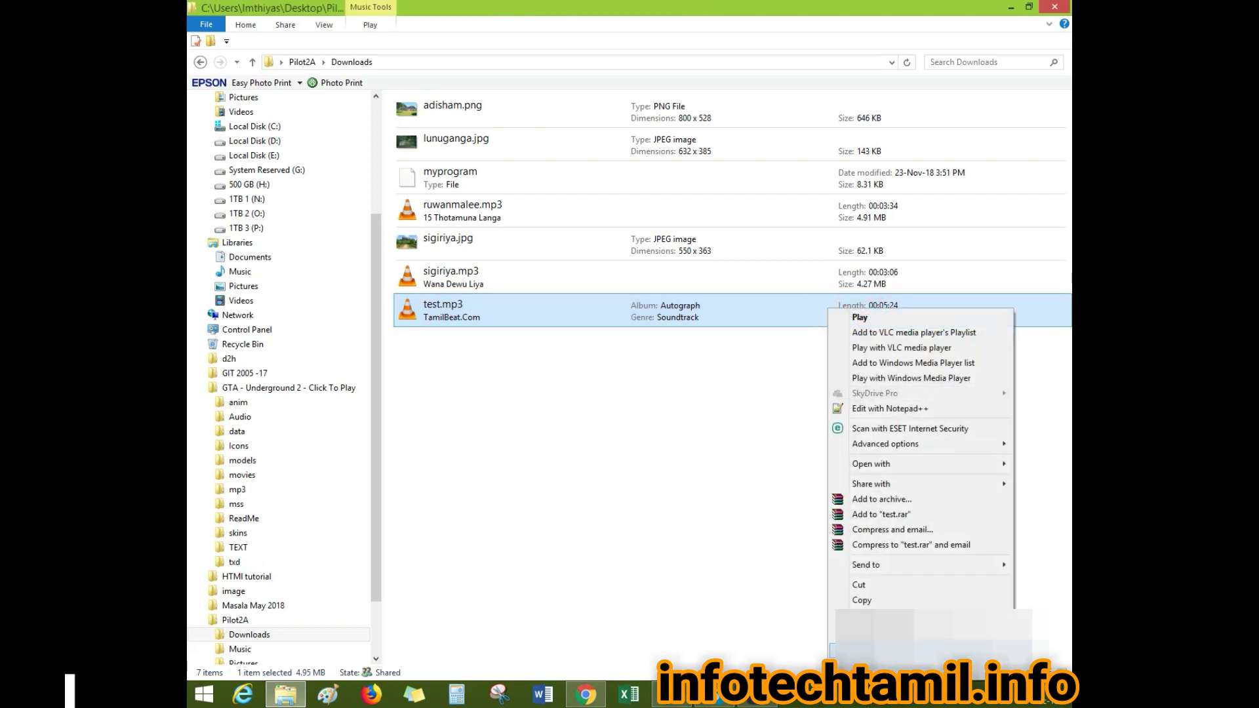
pyautogui.press('Delete')
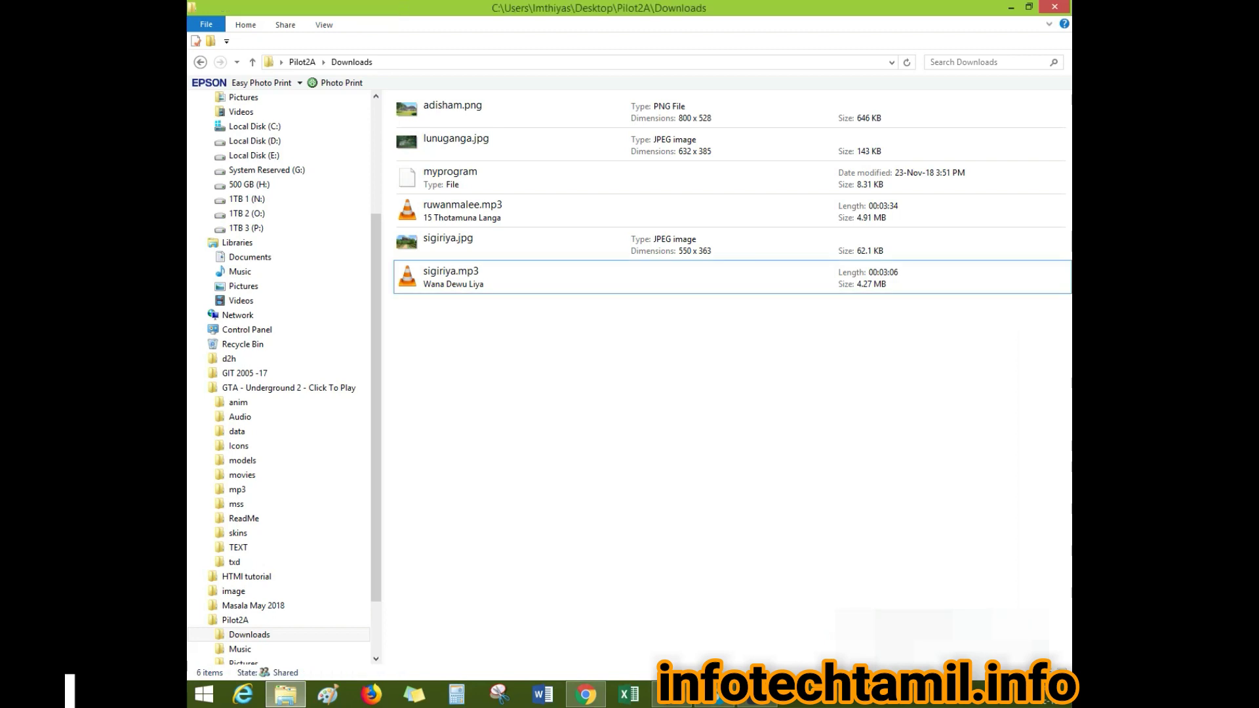
# Switch to Chrome and read in task ii which file needs renaming and its new name
pyautogui.click(608, 687)
pyautogui.scroll(-3, 813, 409)
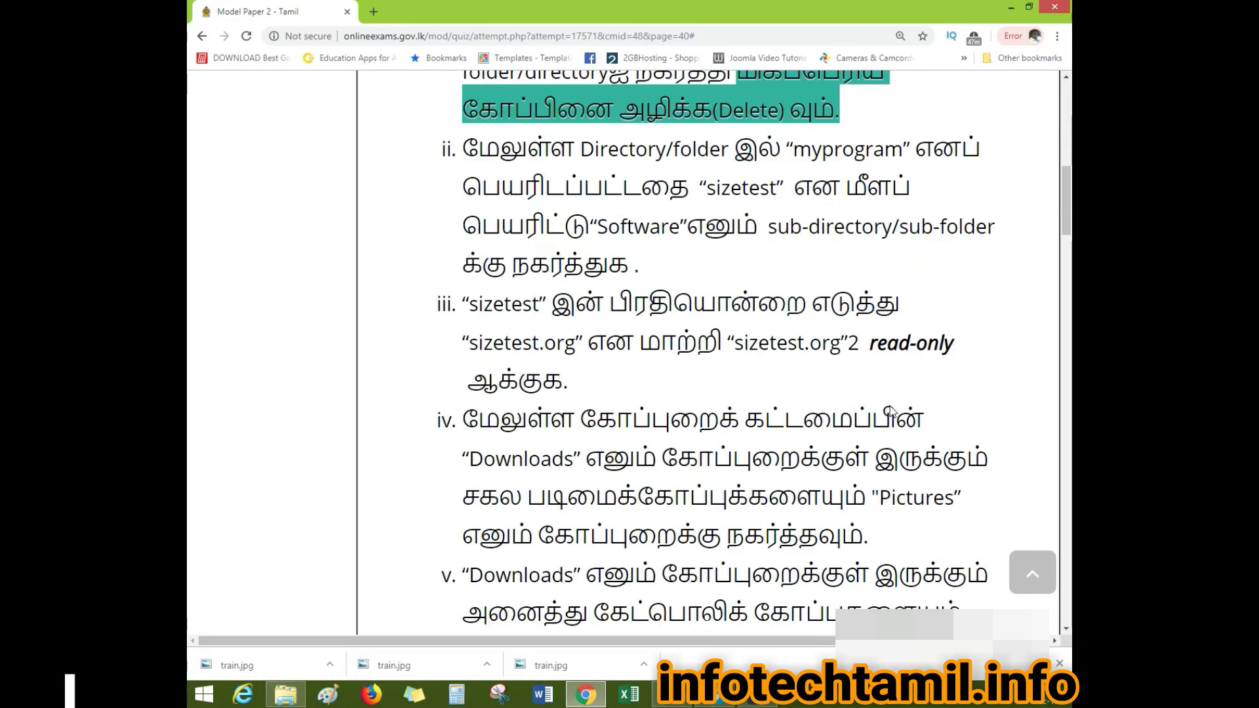
pyautogui.click(891, 405)
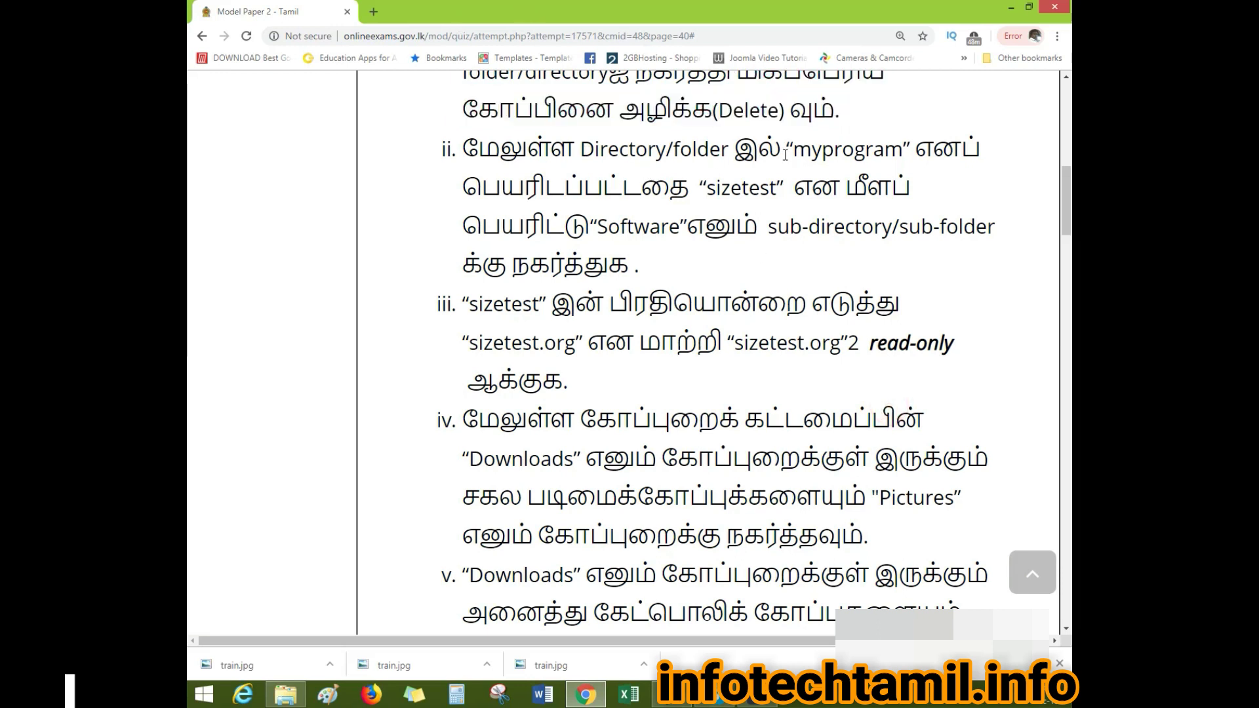
pyautogui.moveTo(794, 150); pyautogui.dragTo(914, 150)
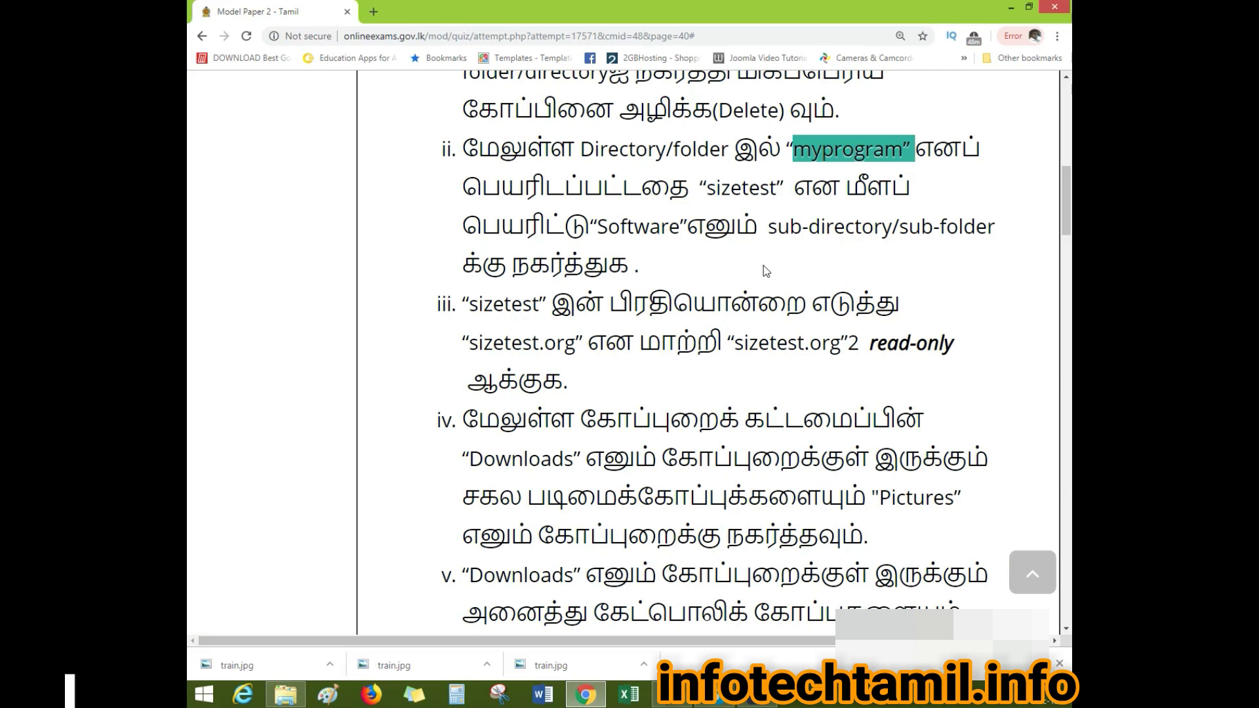
pyautogui.click(843, 166)
pyautogui.moveTo(792, 151); pyautogui.dragTo(900, 154)
pyautogui.moveTo(707, 188); pyautogui.dragTo(777, 188)
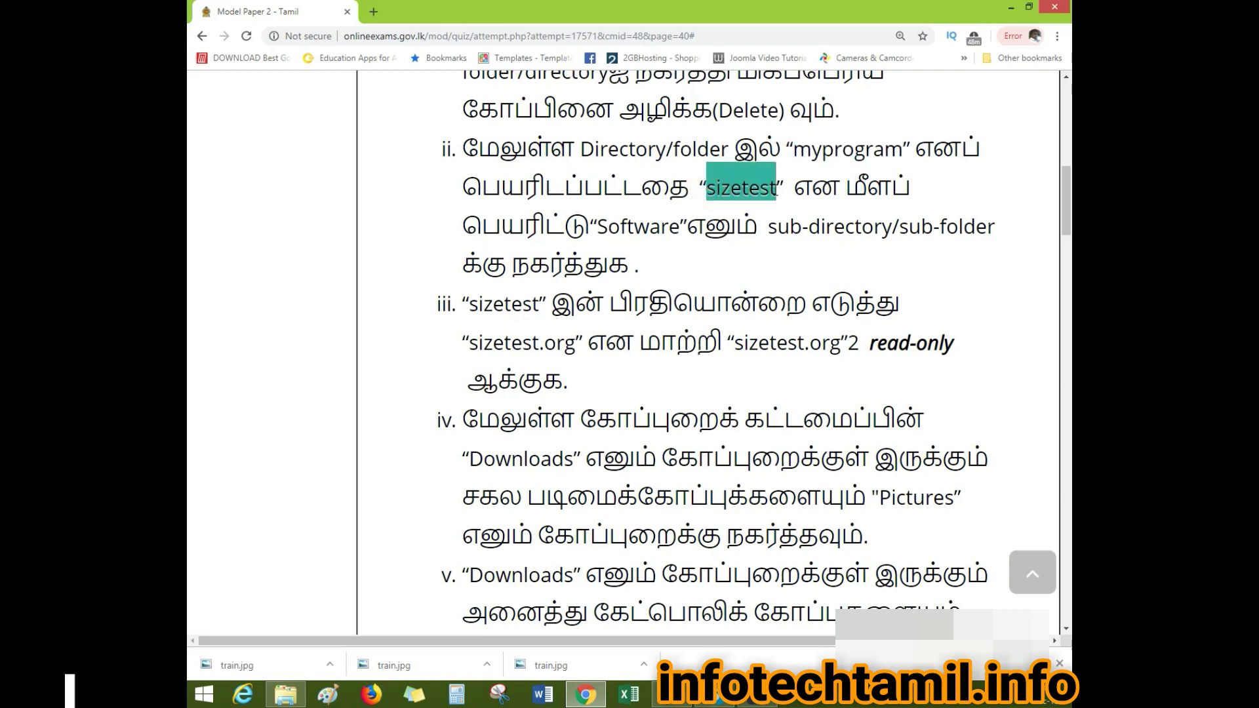
pyautogui.click(925, 202)
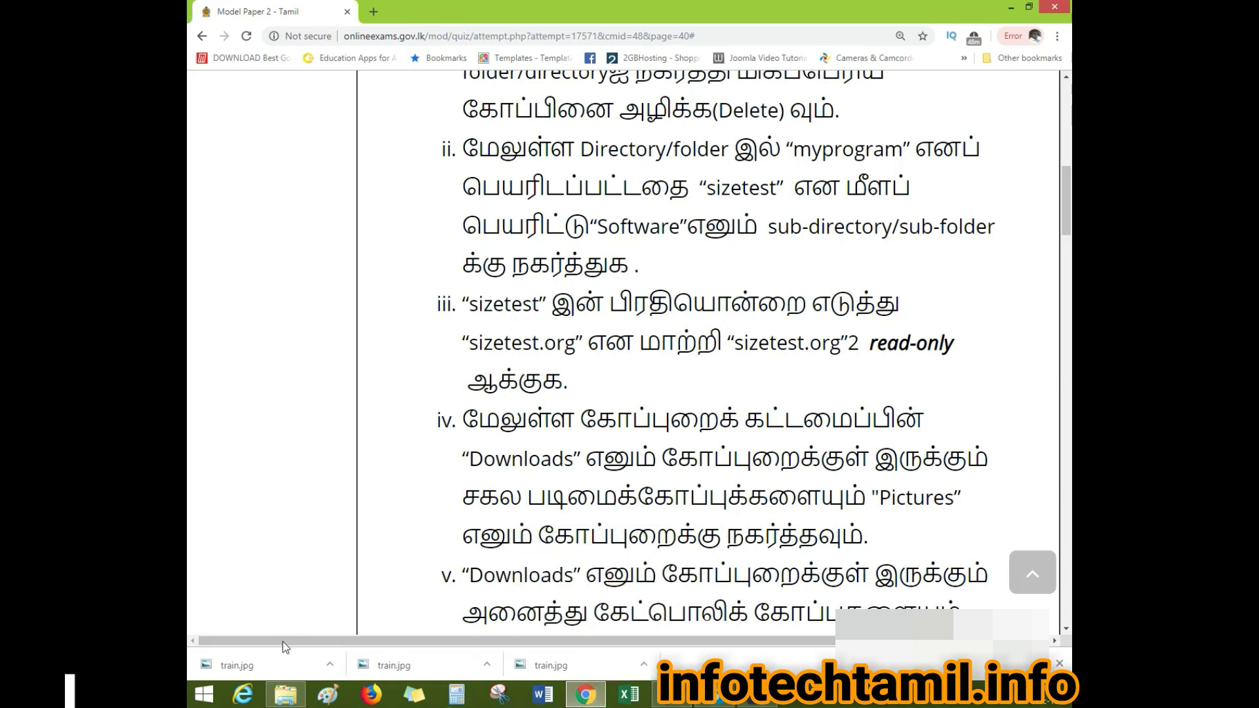
# Switch to File Explorer and rename the myprogram file in Downloads as sizetest
pyautogui.click(293, 690)
pyautogui.click(484, 372)
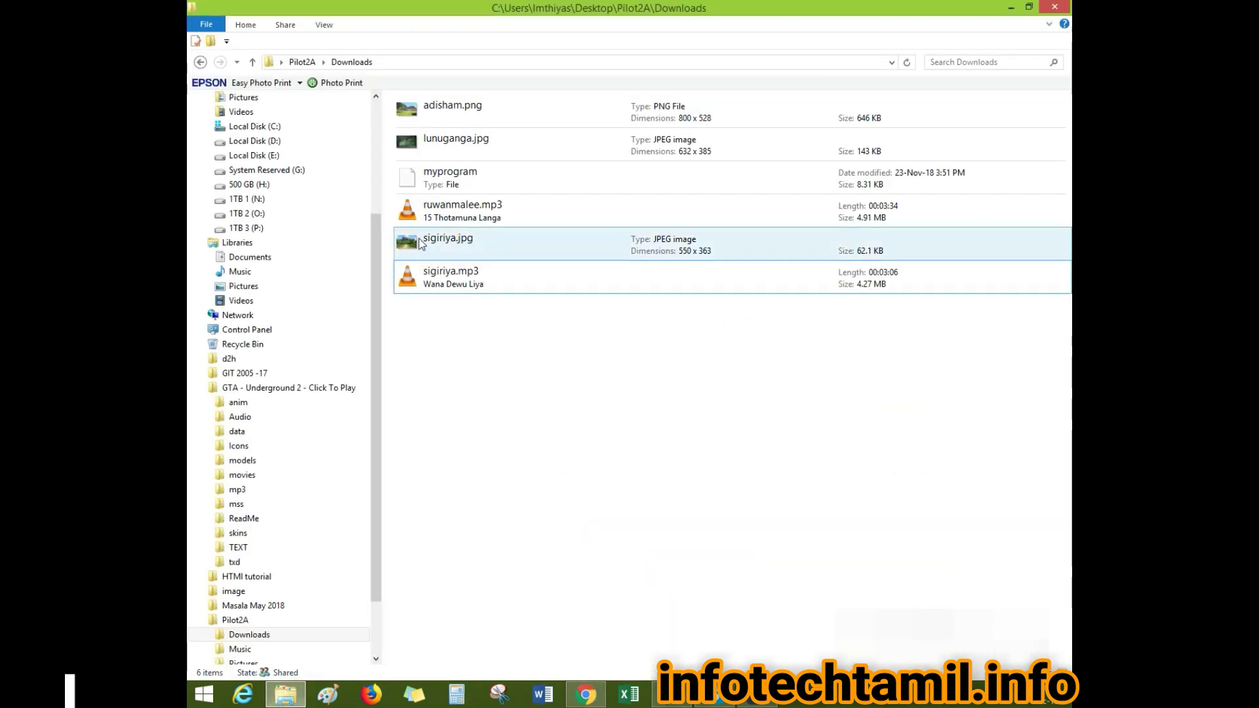
pyautogui.rightClick(463, 181)
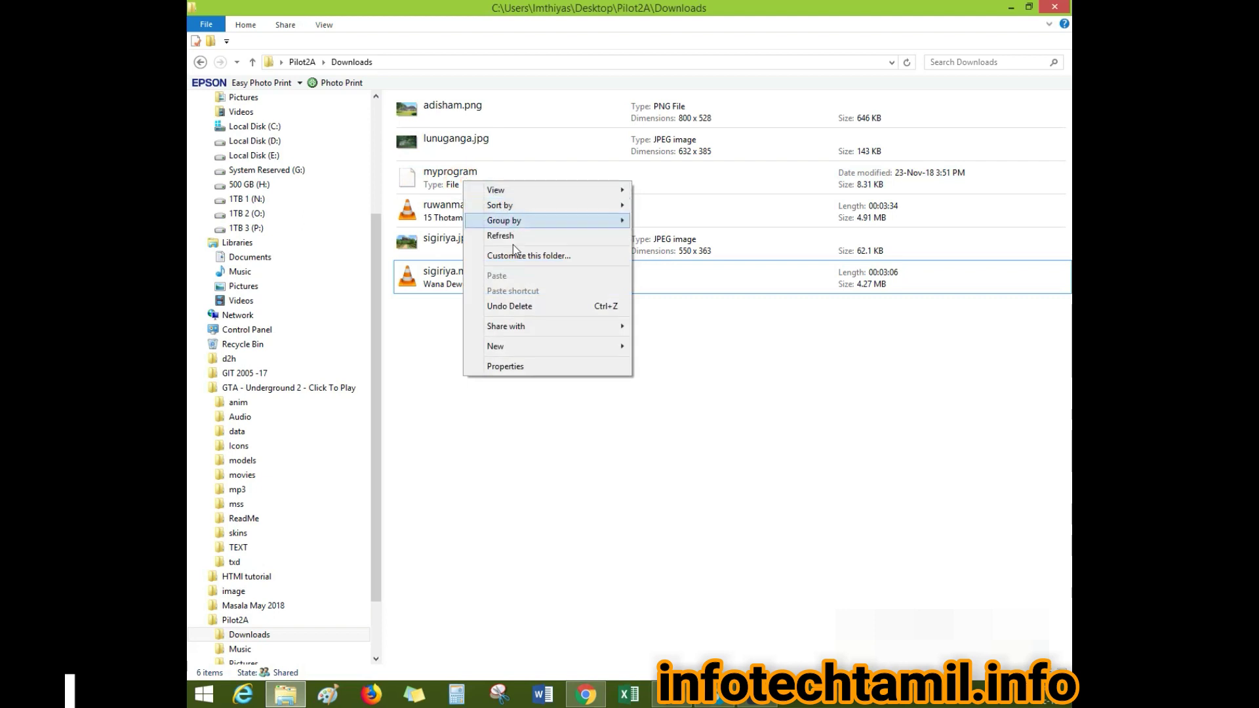
pyautogui.click(442, 322)
pyautogui.rightClick(461, 183)
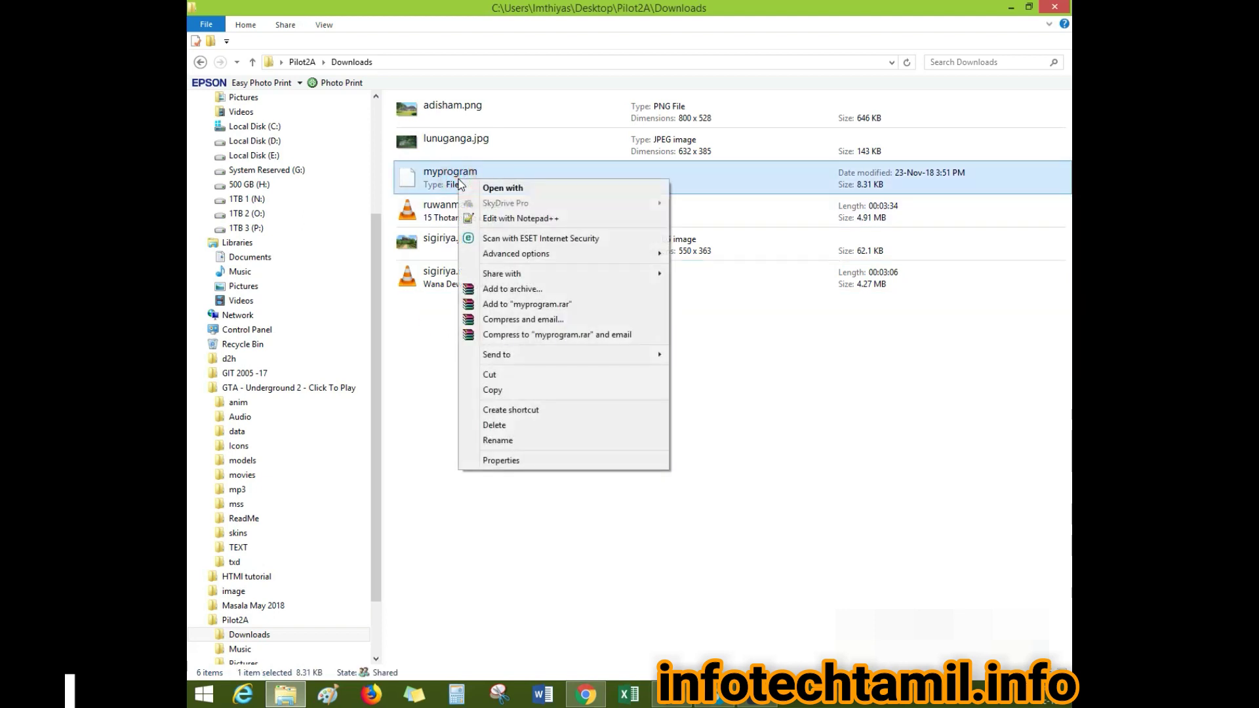
pyautogui.click(514, 440)
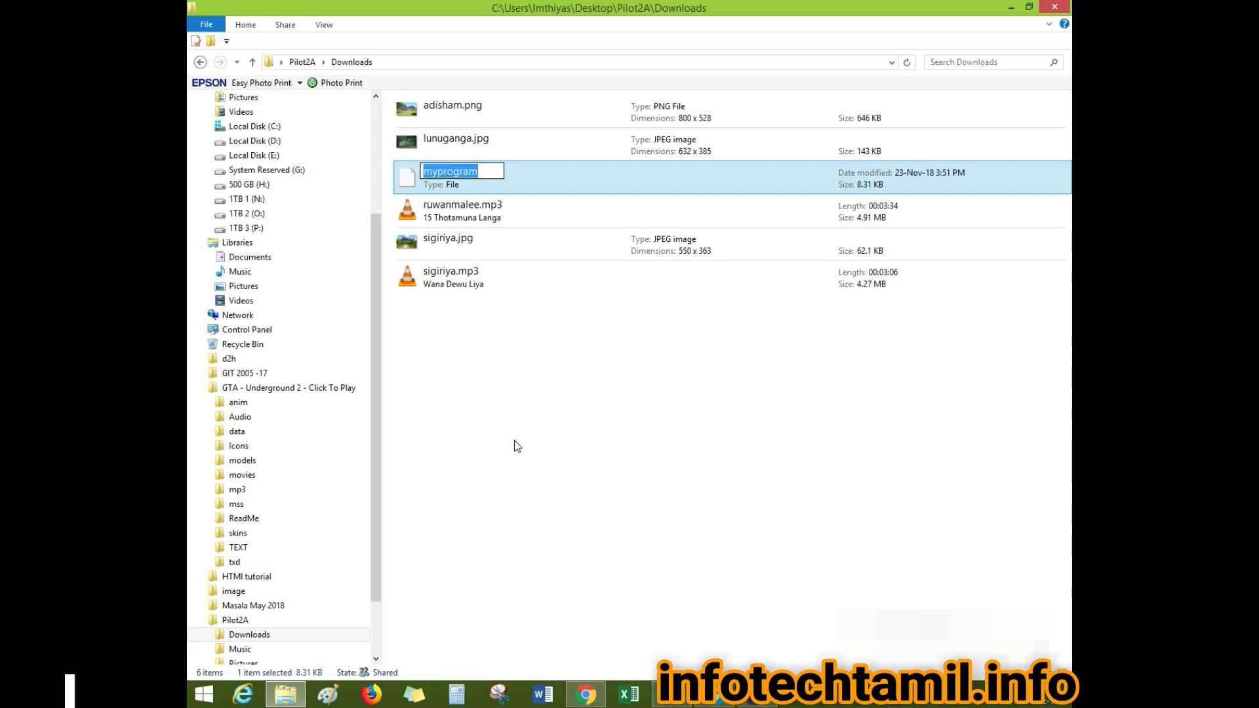
pyautogui.write('sizeteast')
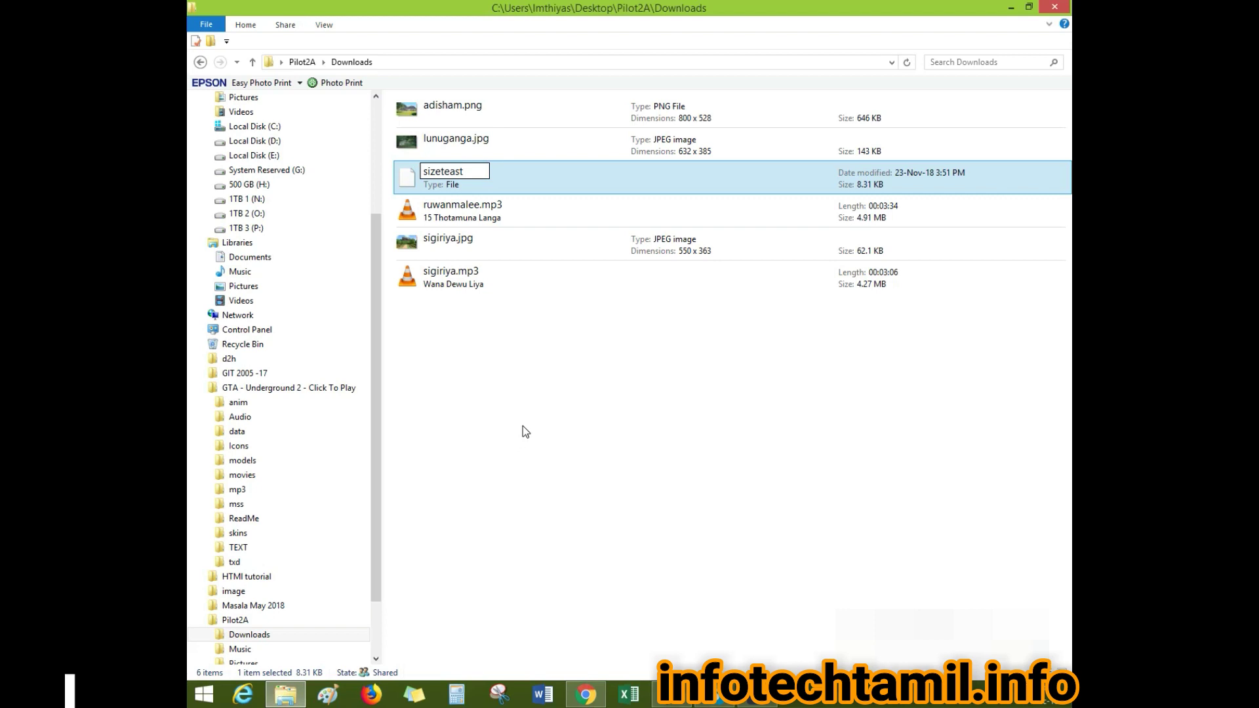
pyautogui.press('BackSpace')
pyautogui.press('BackSpace')
pyautogui.press('BackSpace')
pyautogui.write('st')
# Check the destination folder named in task ii in Chrome and return to the Downloads folder in File Explorer
pyautogui.click(599, 698)
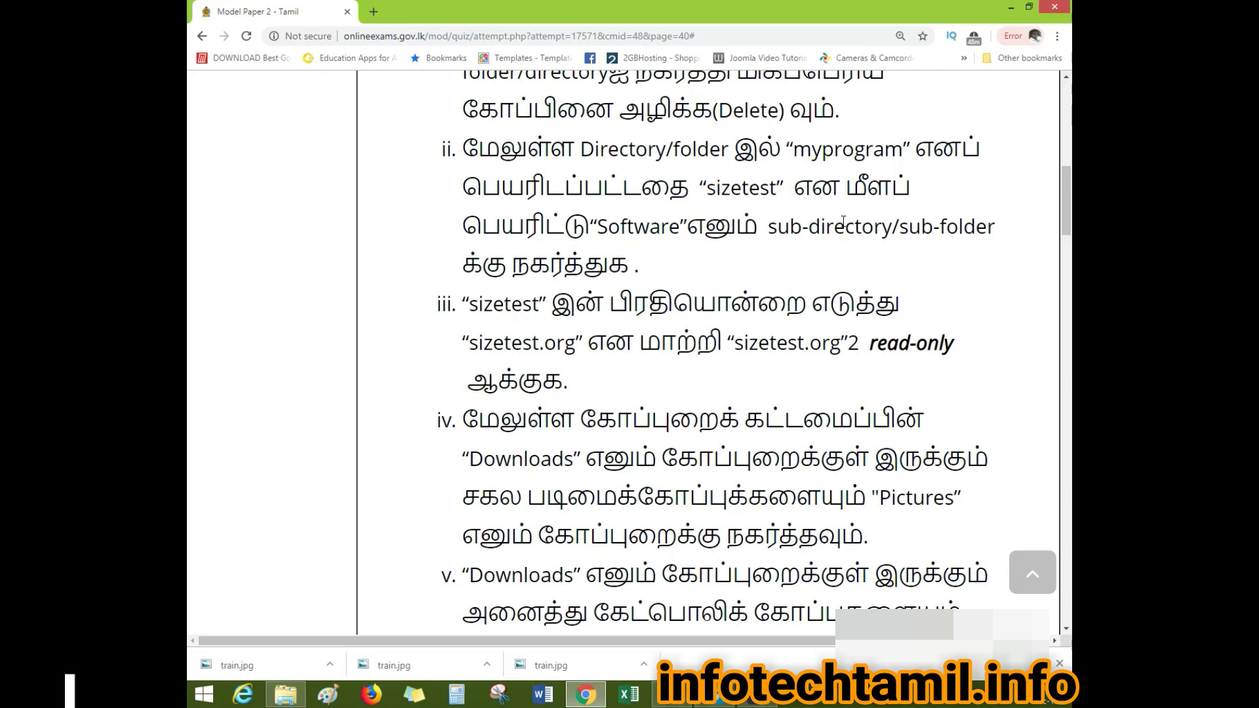
pyautogui.moveTo(596, 230); pyautogui.dragTo(683, 217)
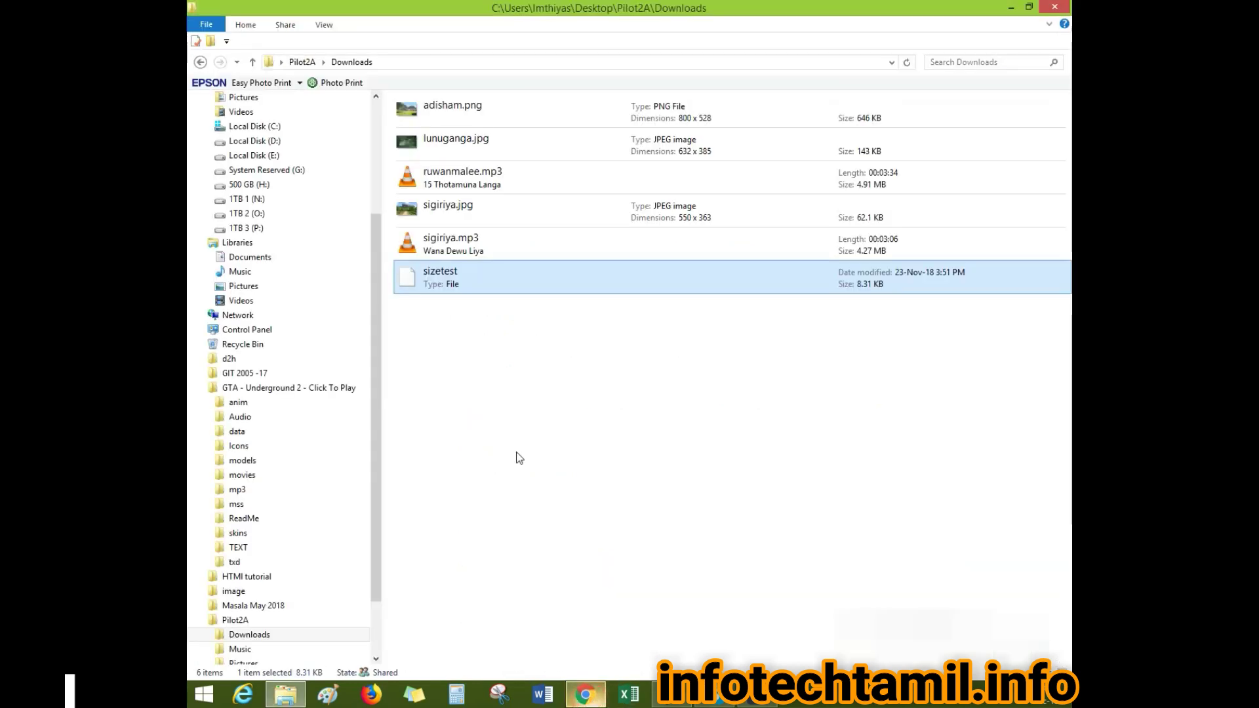
pyautogui.click(507, 358)
# Move the sizetest file from the Downloads folder into the Software folder of Pilot2A
pyautogui.click(445, 284)
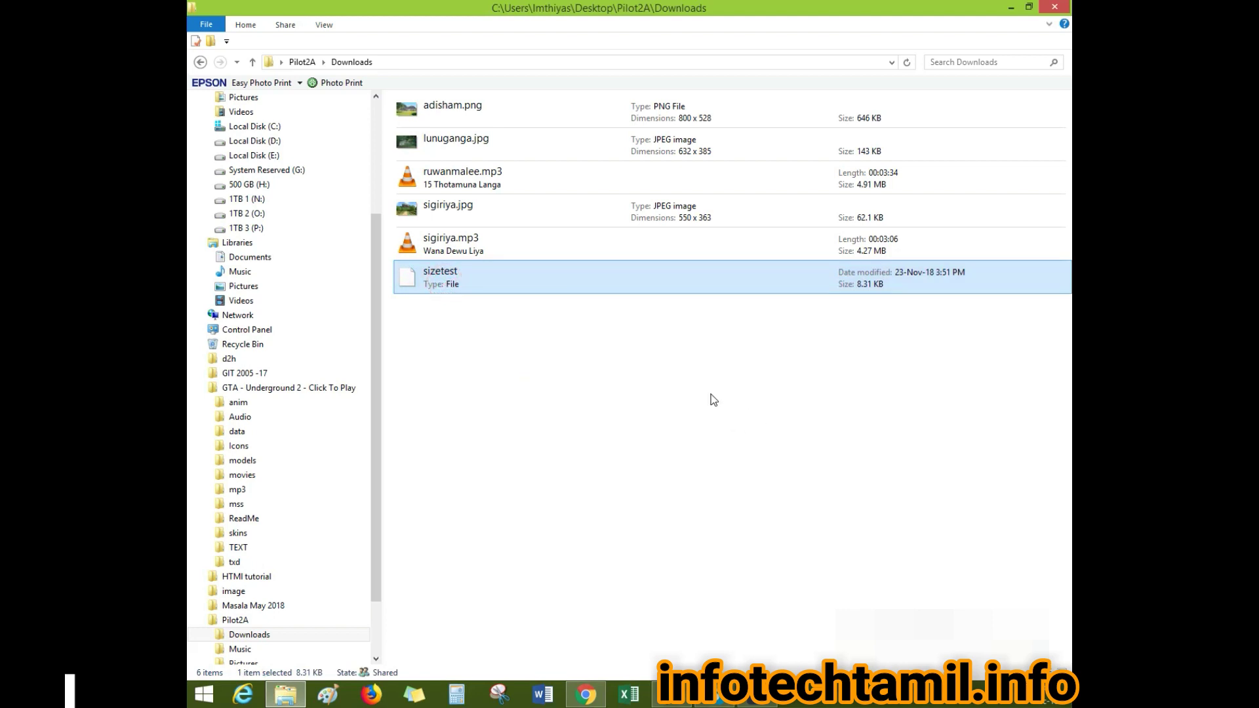
pyautogui.rightClick(439, 277)
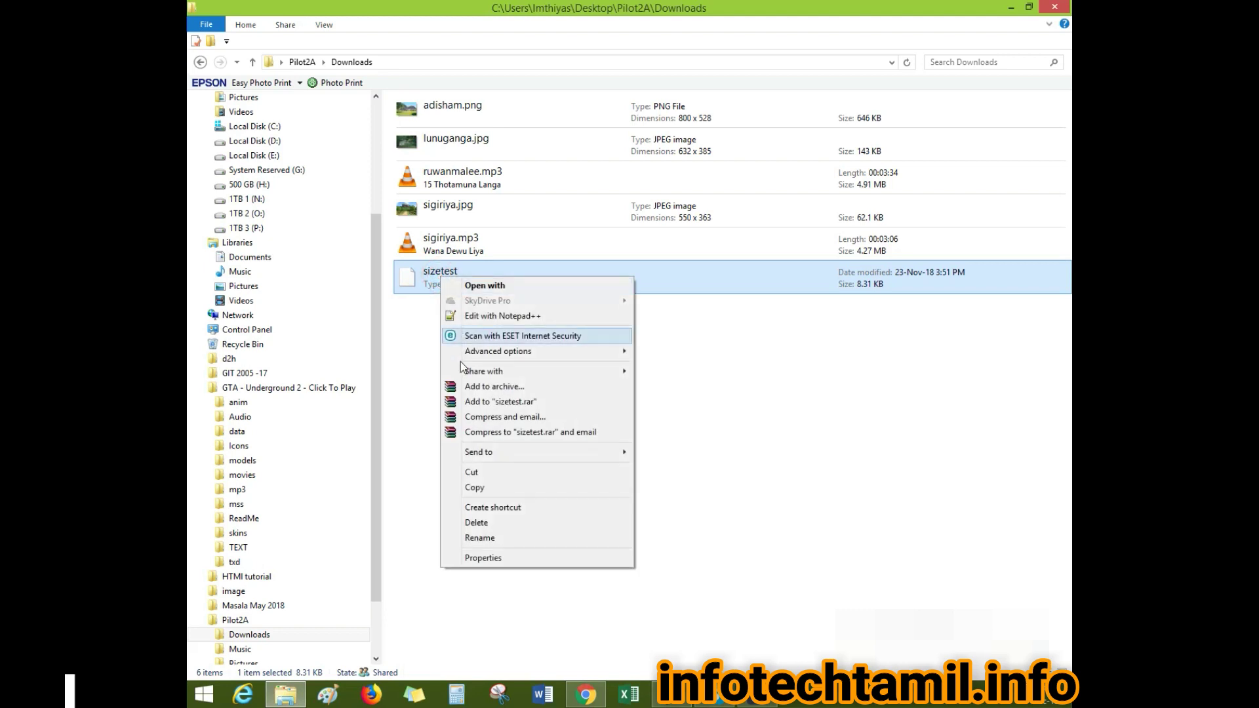
pyautogui.click(471, 472)
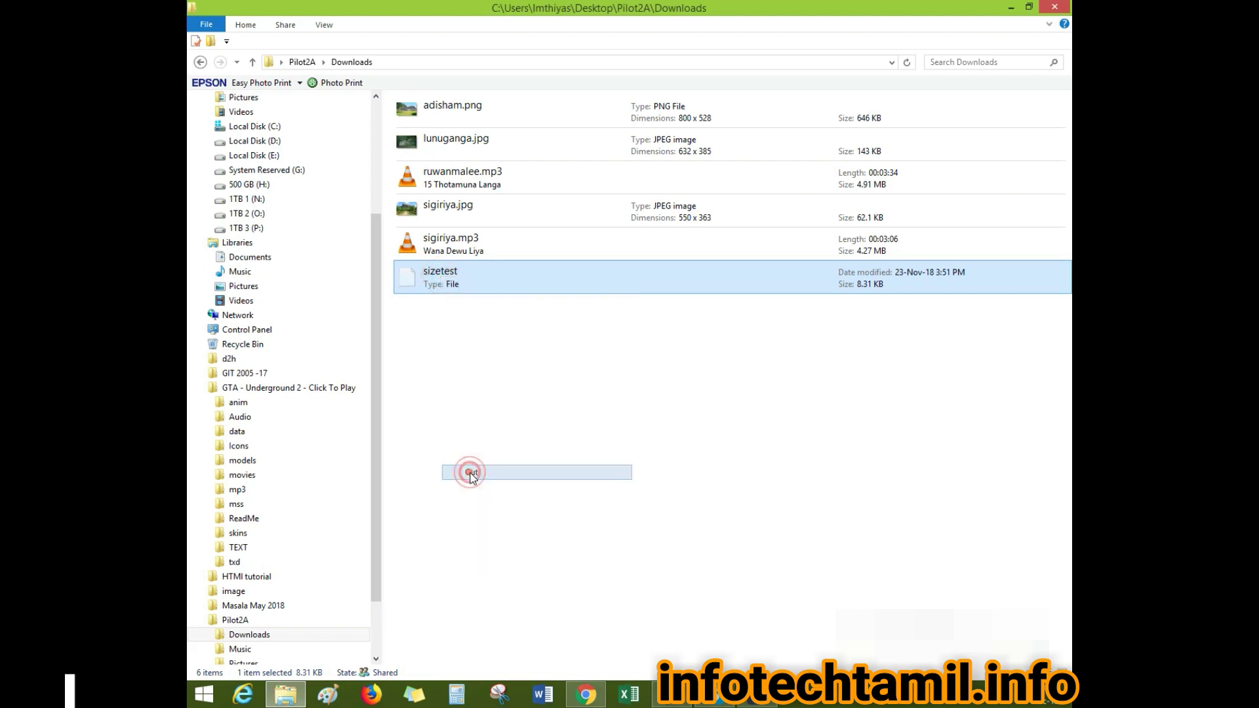
pyautogui.click(204, 61)
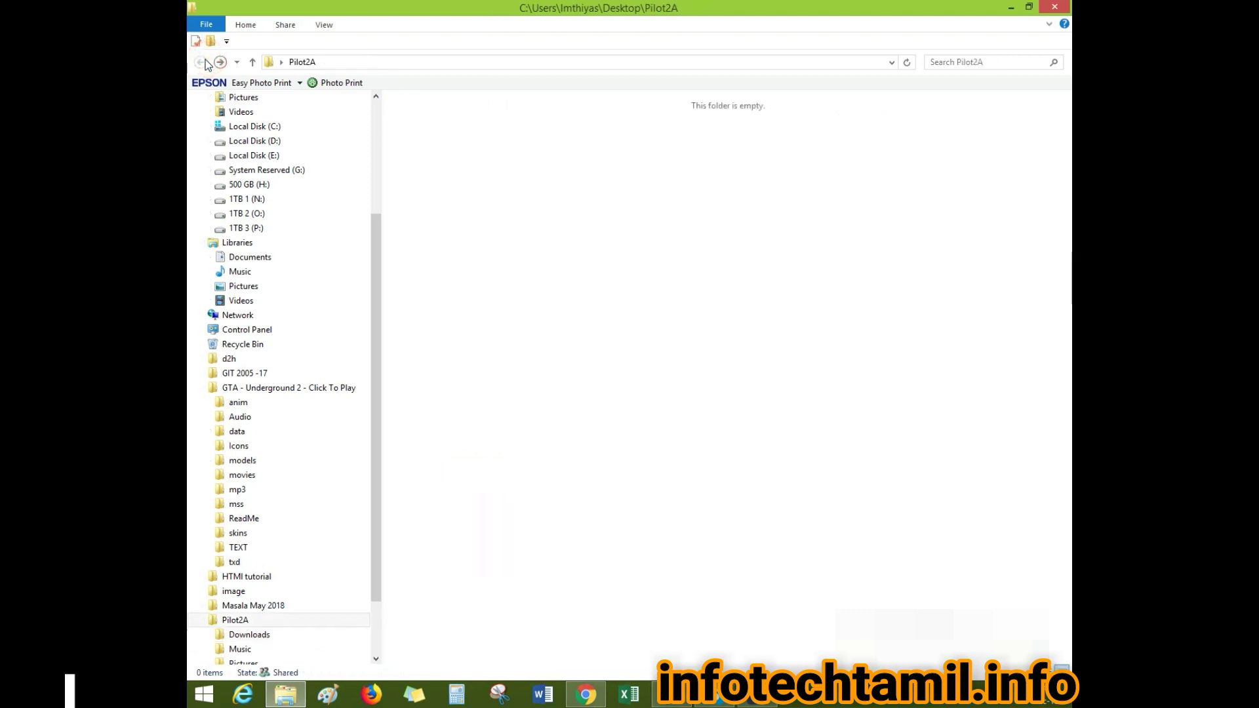
pyautogui.click(543, 262)
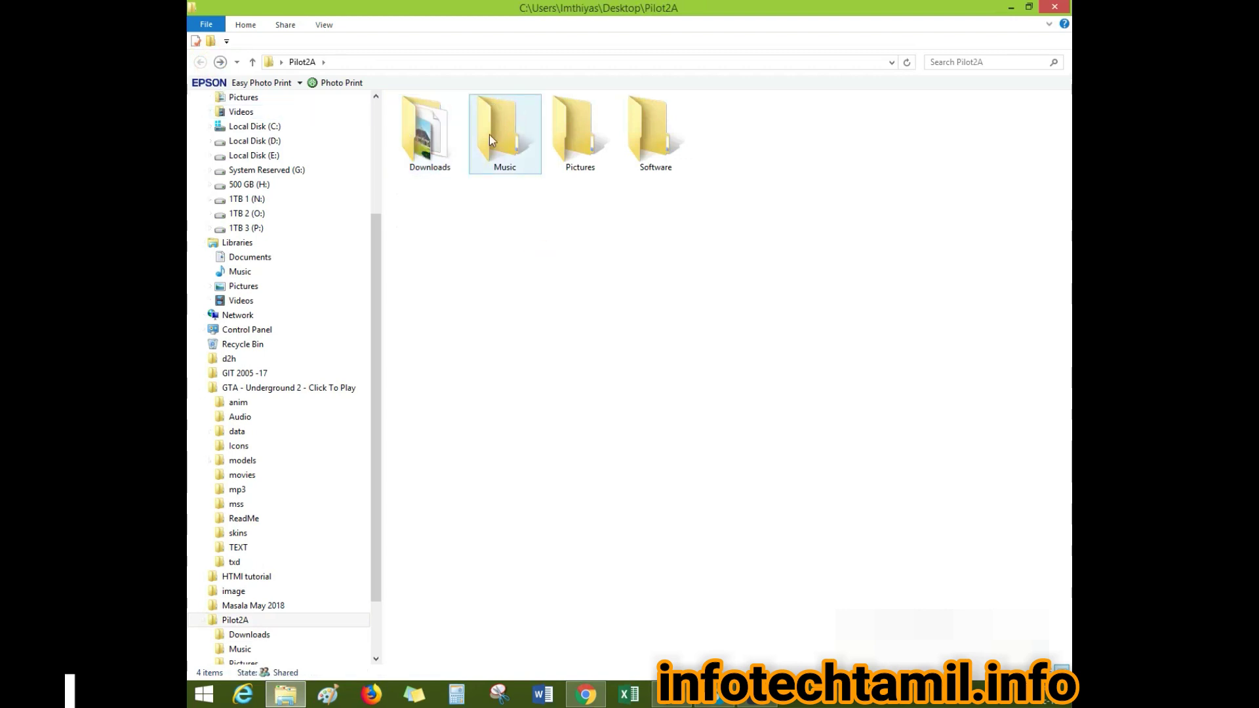
pyautogui.click(656, 137)
pyautogui.doubleClick(656, 137)
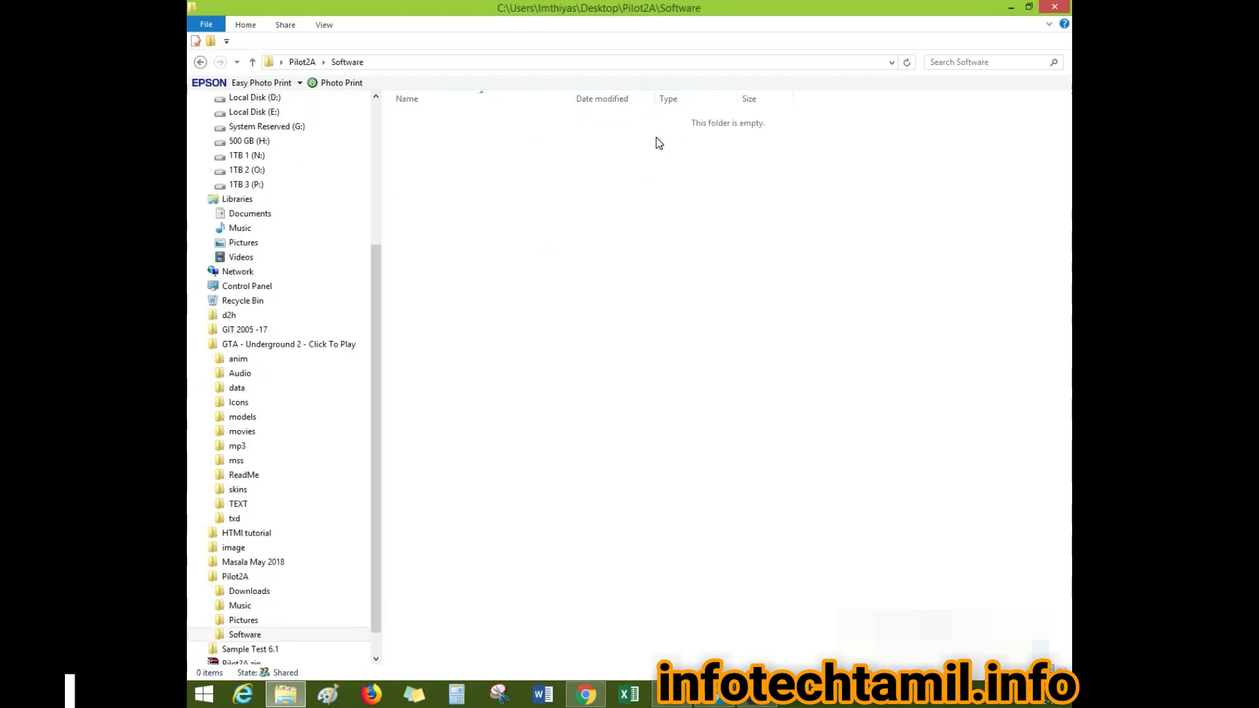
pyautogui.rightClick(552, 164)
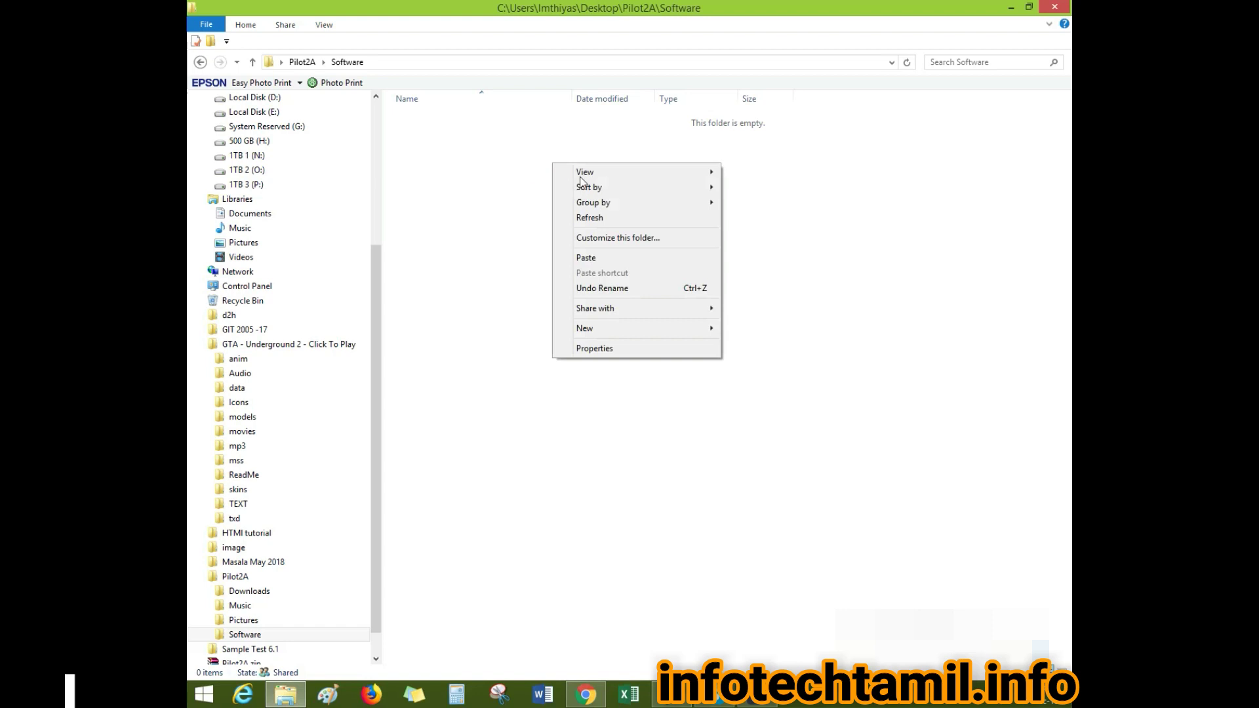
pyautogui.click(608, 257)
pyautogui.click(610, 259)
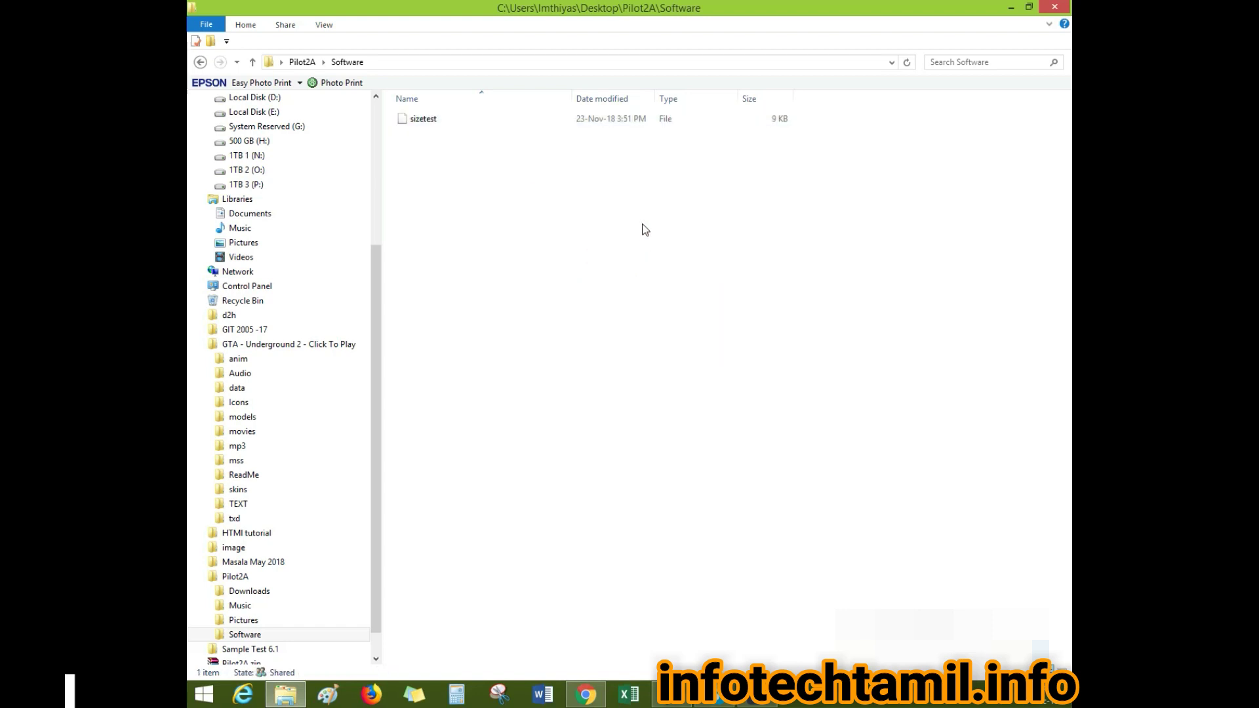
# Display the Software folder's contents as large icons and select the sizetest file
pyautogui.rightClick(640, 213)
pyautogui.moveTo(692, 223)
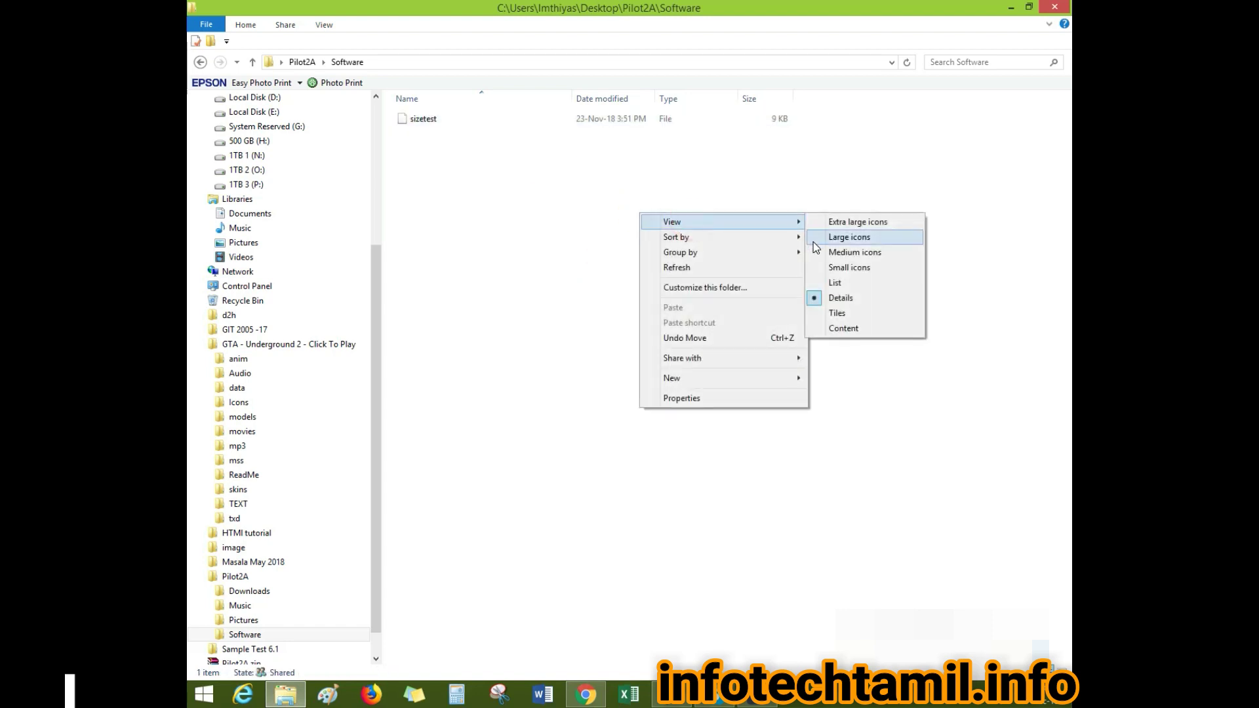
pyautogui.click(813, 238)
pyautogui.click(445, 150)
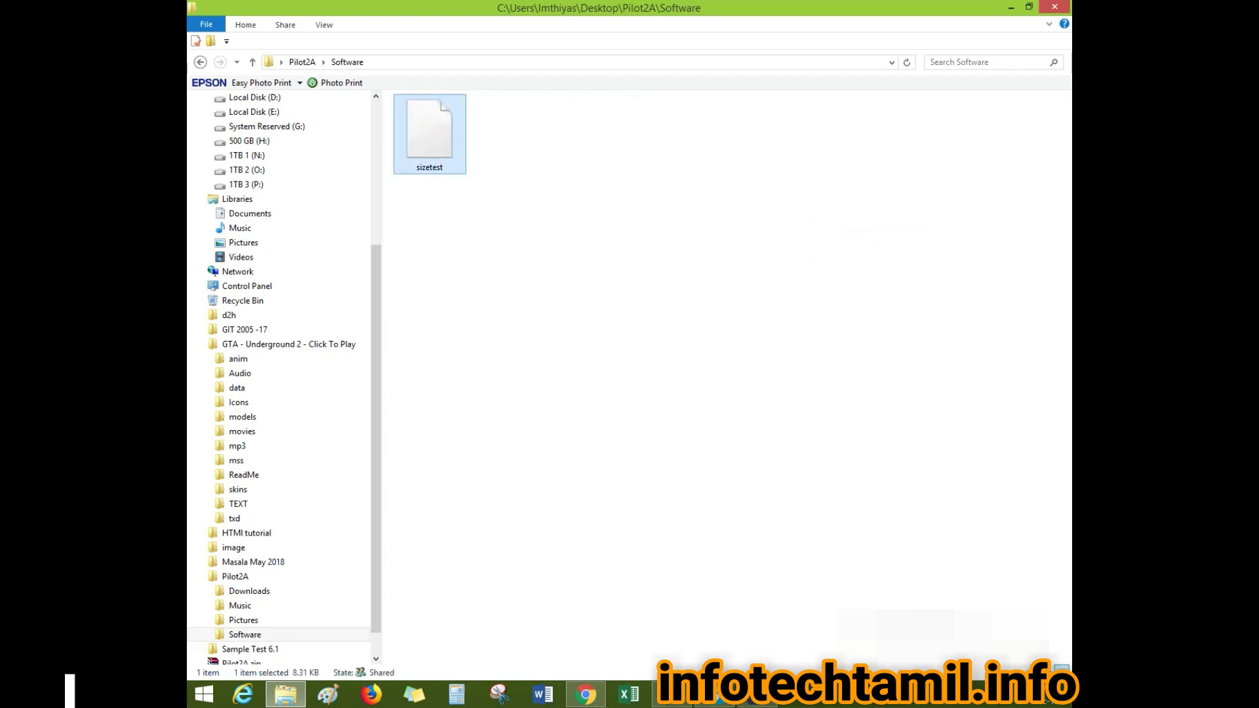
# Switch to Chrome and read in task iii which file to copy, its new name and the attribute required
pyautogui.click(586, 694)
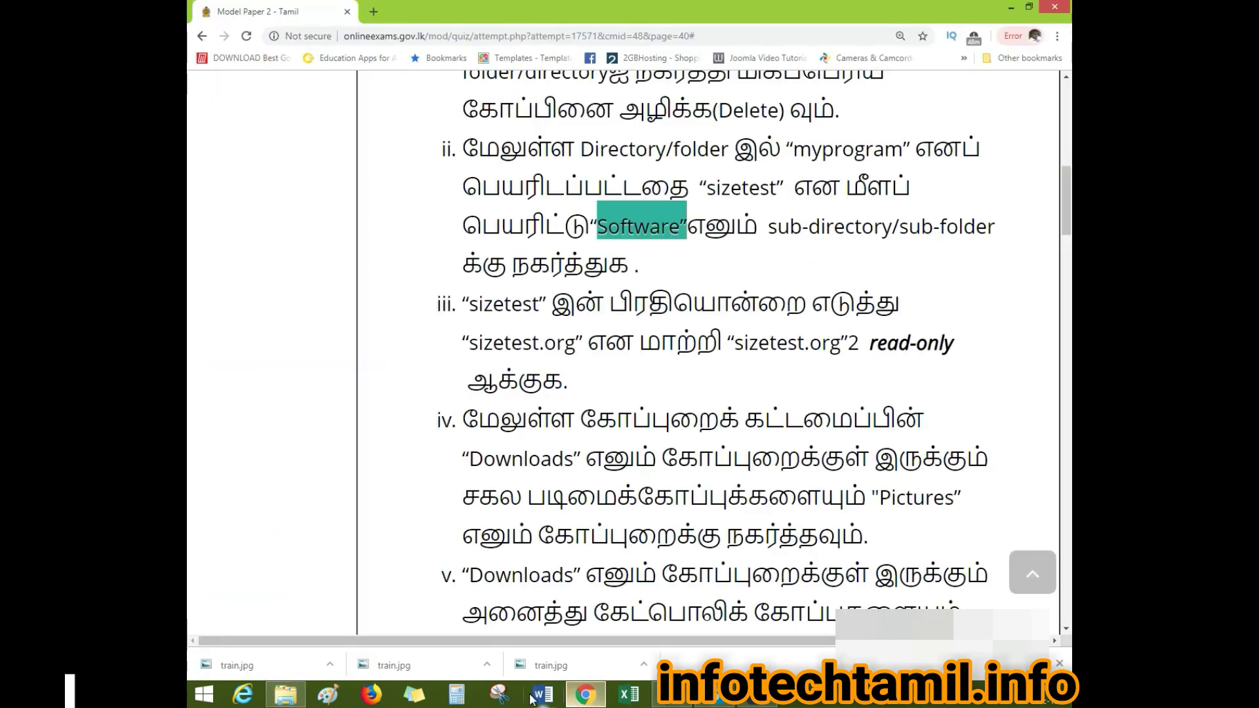
pyautogui.click(685, 387)
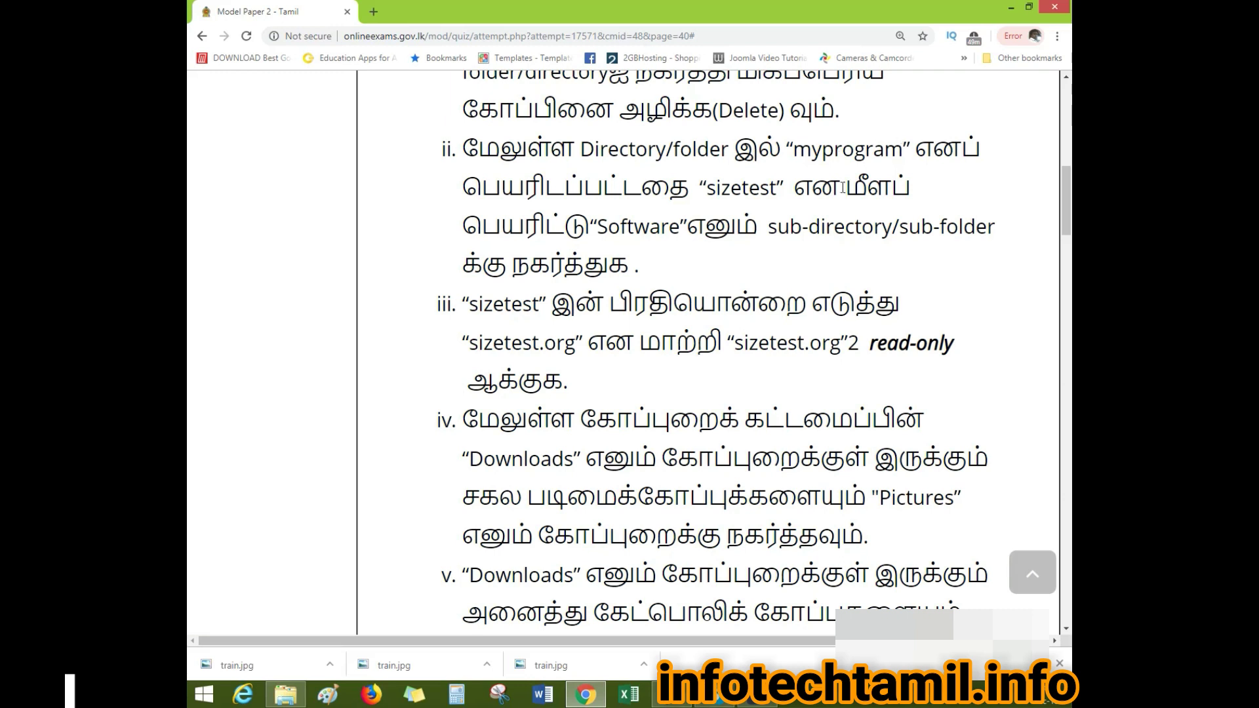
pyautogui.moveTo(702, 188); pyautogui.dragTo(714, 189)
pyautogui.scroll(-1, 905, 276)
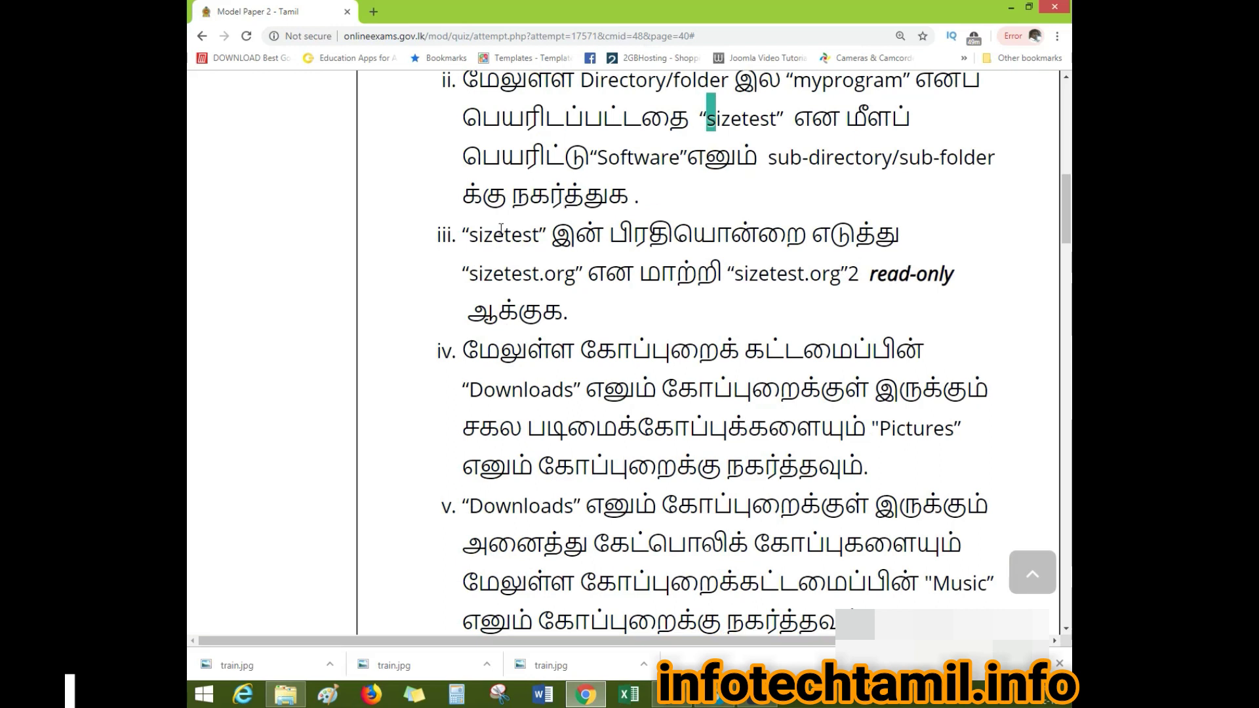
pyautogui.moveTo(470, 235); pyautogui.dragTo(527, 235)
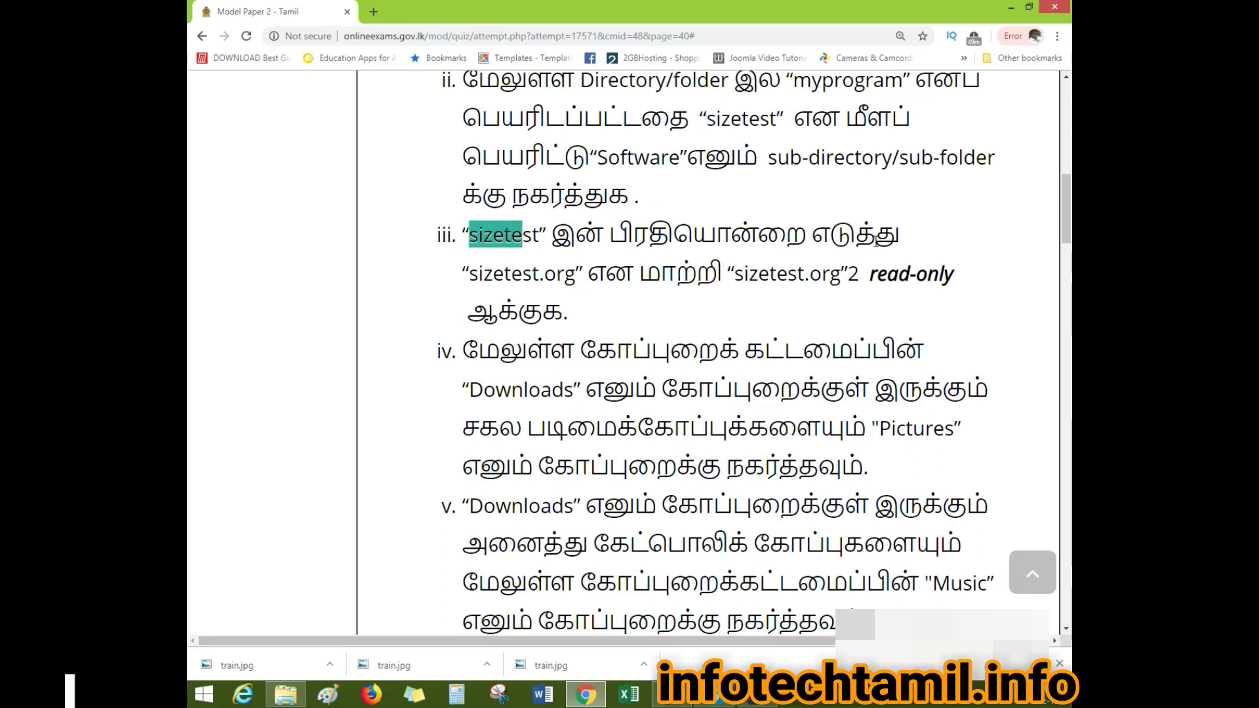
pyautogui.moveTo(478, 274); pyautogui.dragTo(580, 273)
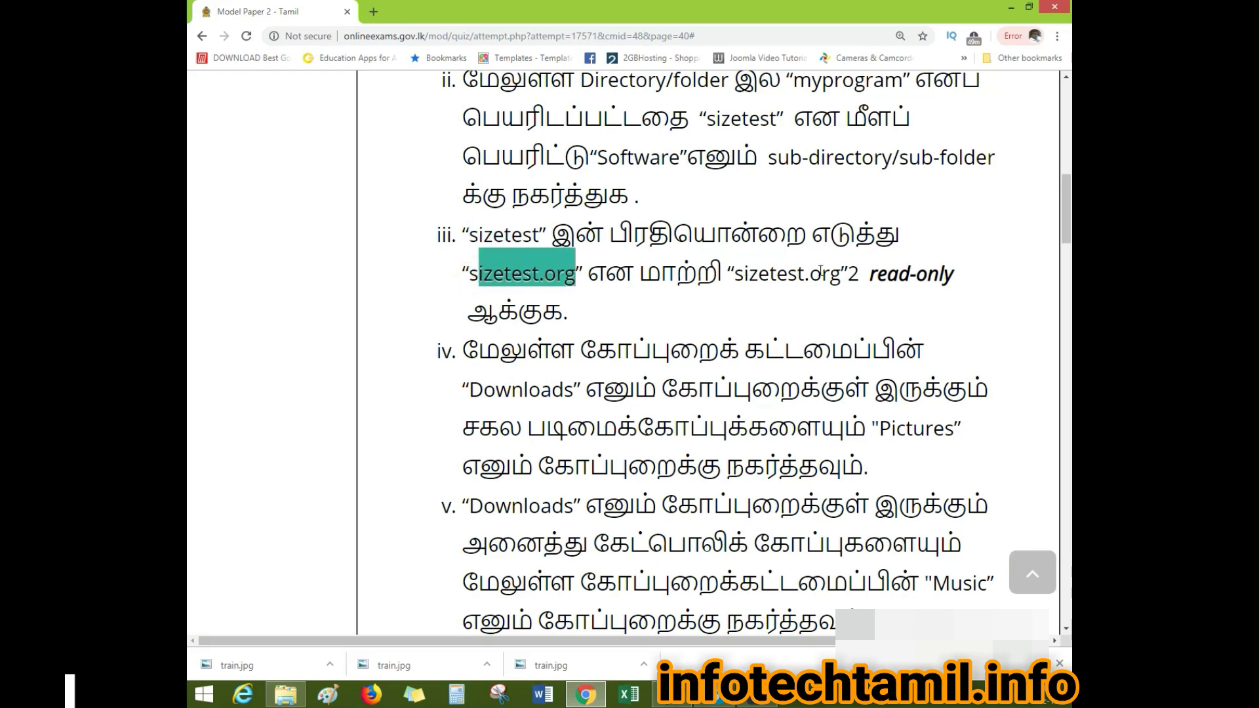
pyautogui.moveTo(734, 273); pyautogui.dragTo(859, 274)
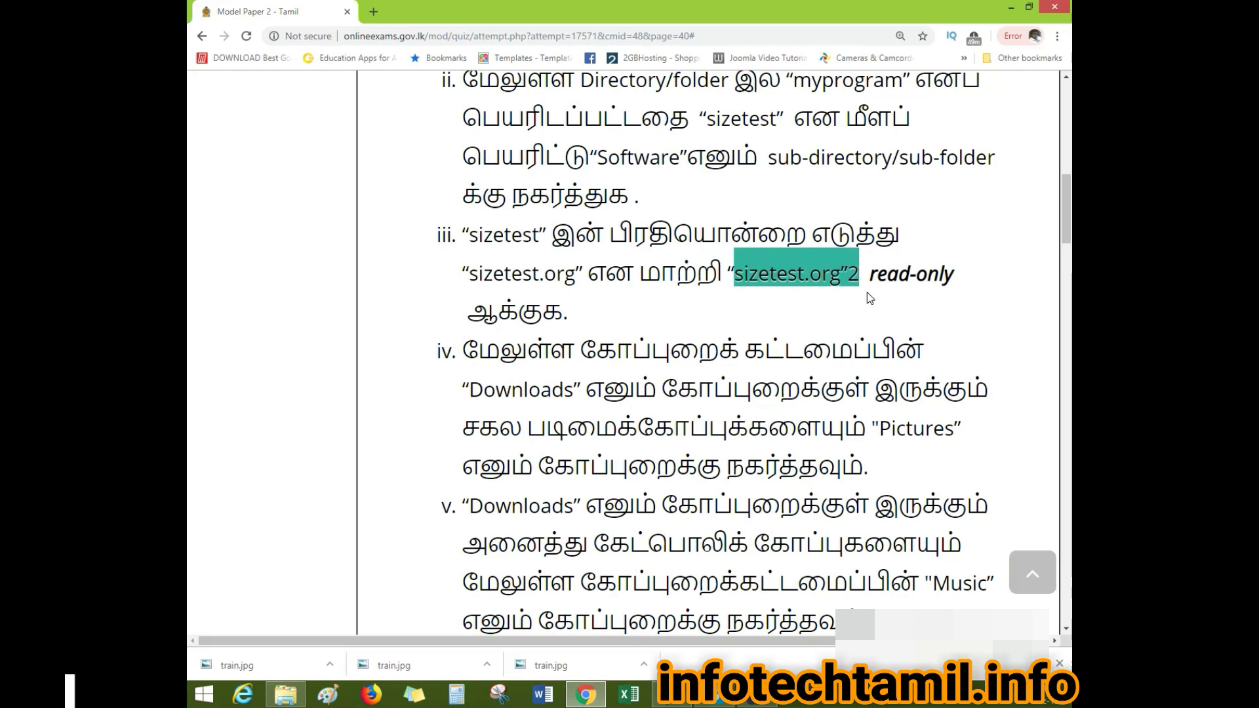
pyautogui.click(892, 273)
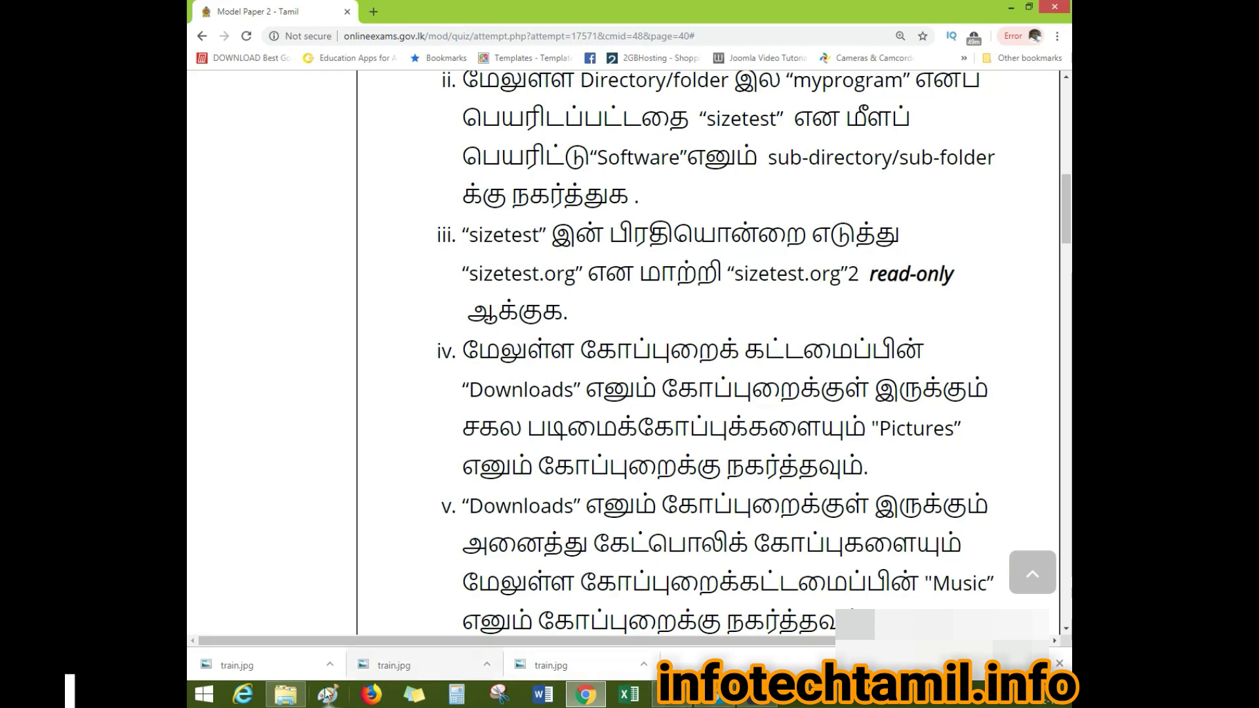
# Switch to File Explorer and make a copy of the sizetest file within the Software folder
pyautogui.click(285, 694)
pyautogui.rightClick(427, 139)
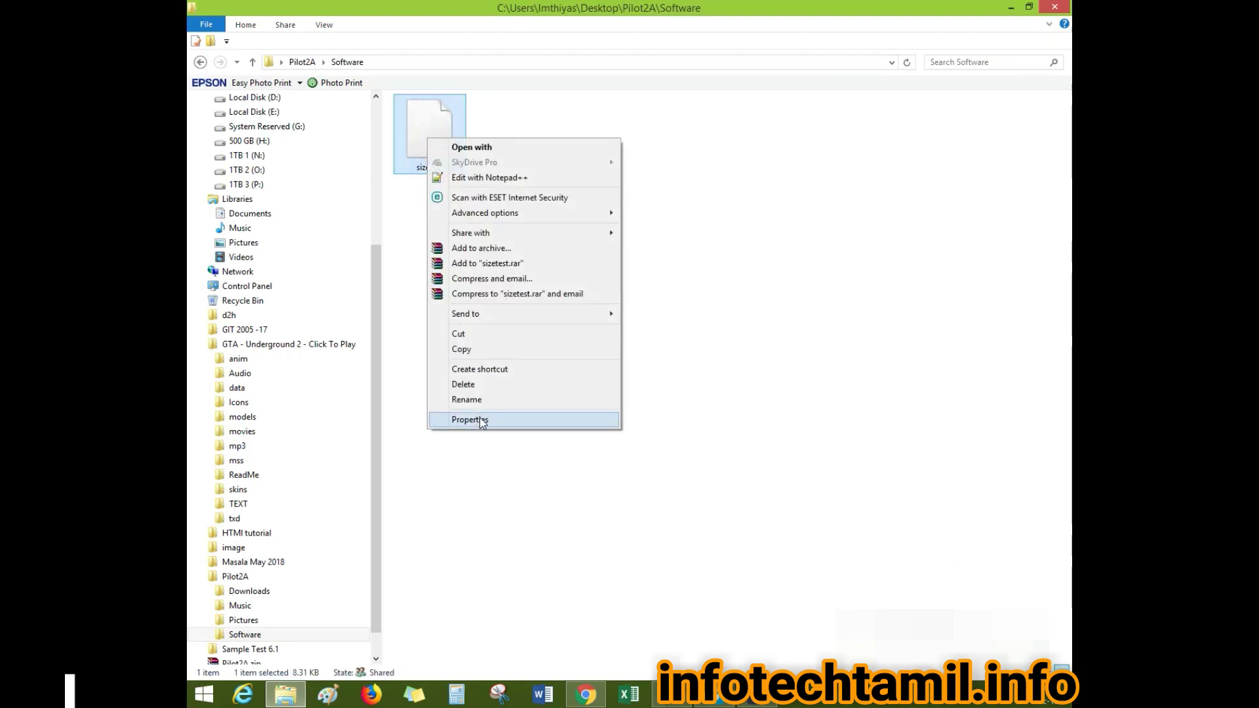
pyautogui.click(489, 350)
pyautogui.rightClick(604, 207)
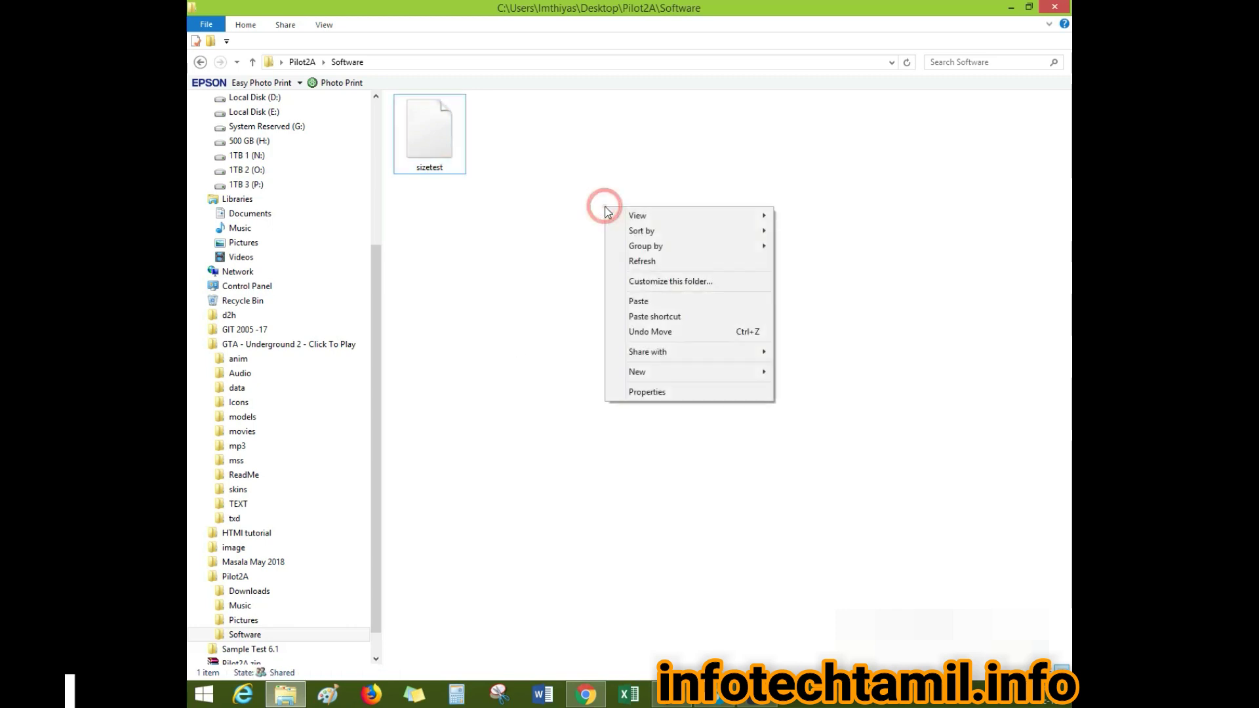
pyautogui.click(658, 301)
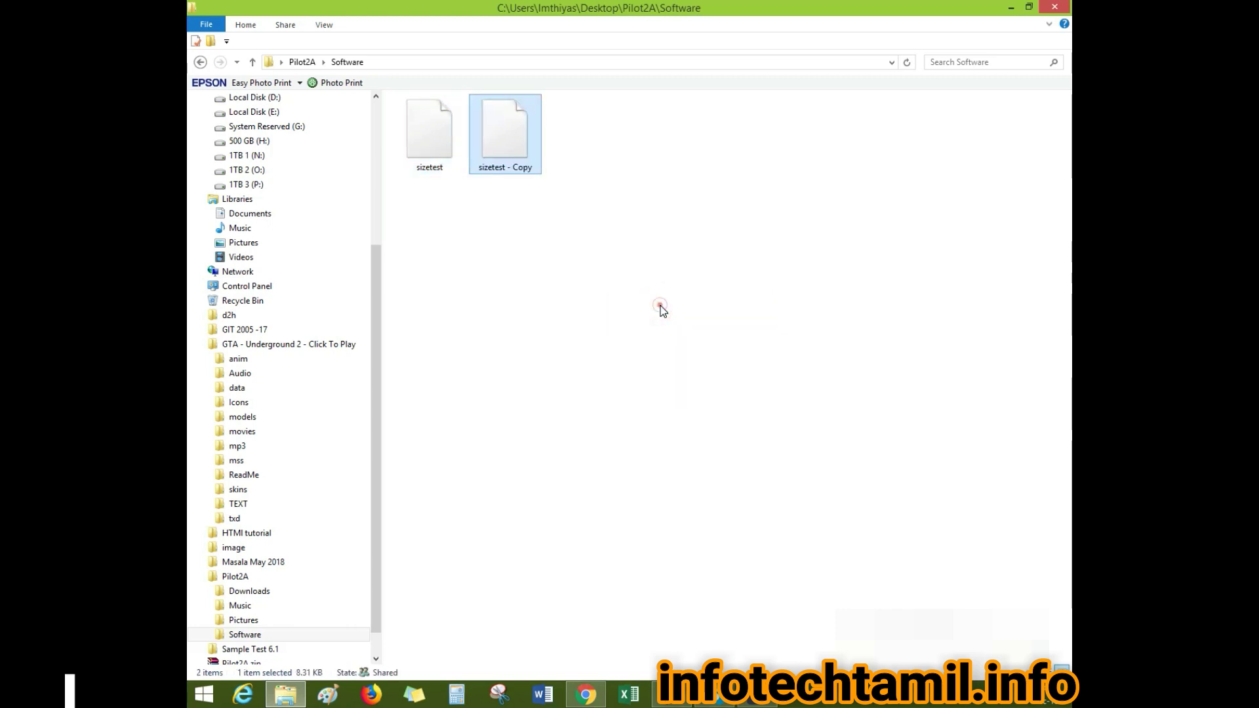
pyautogui.click(660, 306)
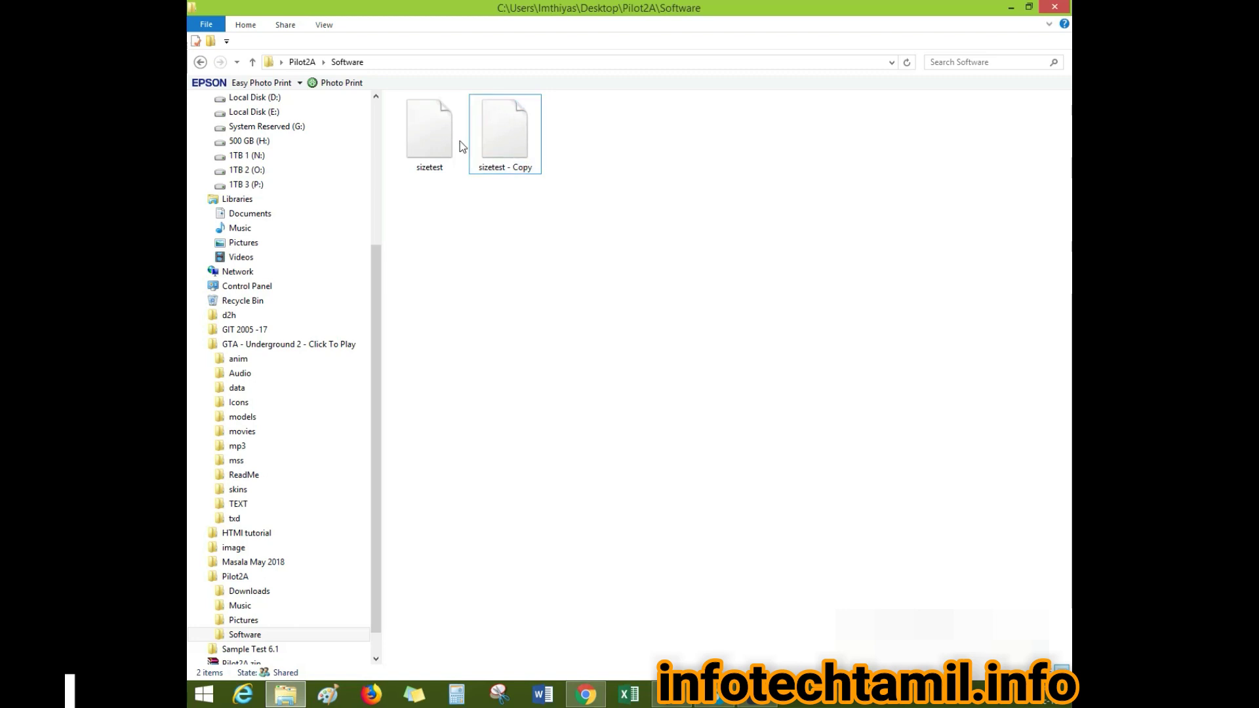
pyautogui.click(430, 135)
pyautogui.click(523, 148)
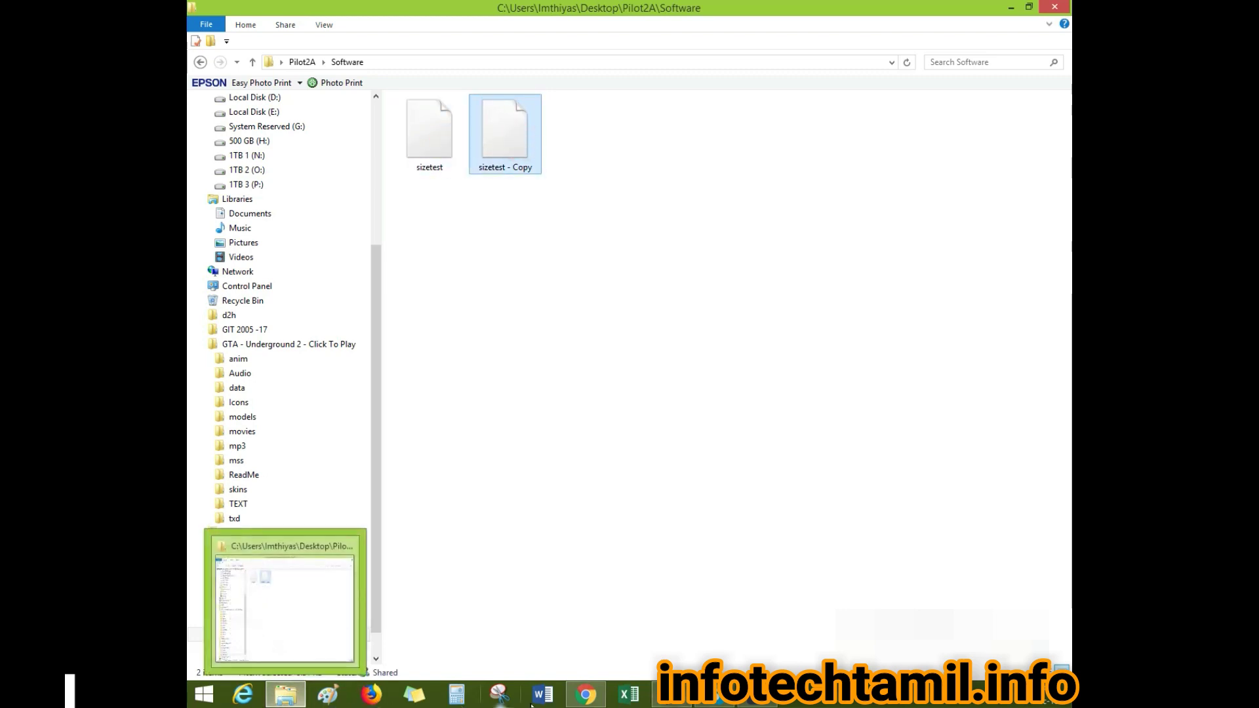
# Check the copy's required name in task iii in Chrome and return to the Software folder in File Explorer
pyautogui.click(579, 705)
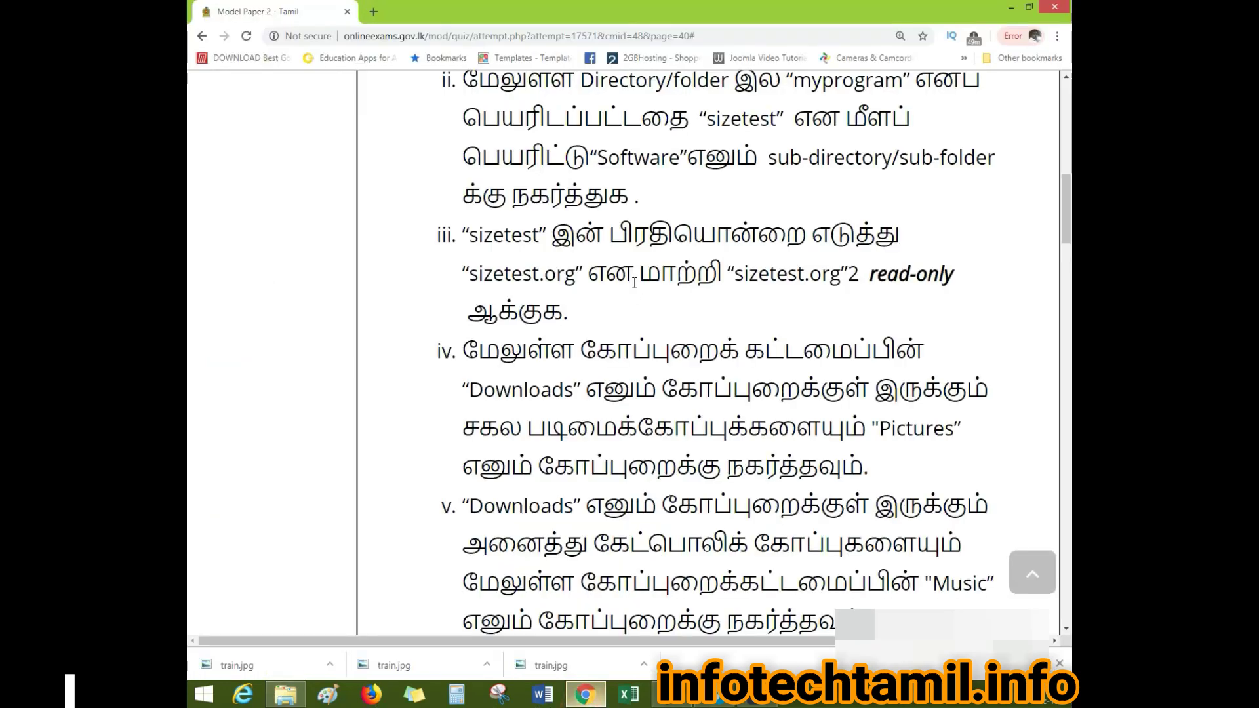
pyautogui.moveTo(468, 273); pyautogui.dragTo(587, 276)
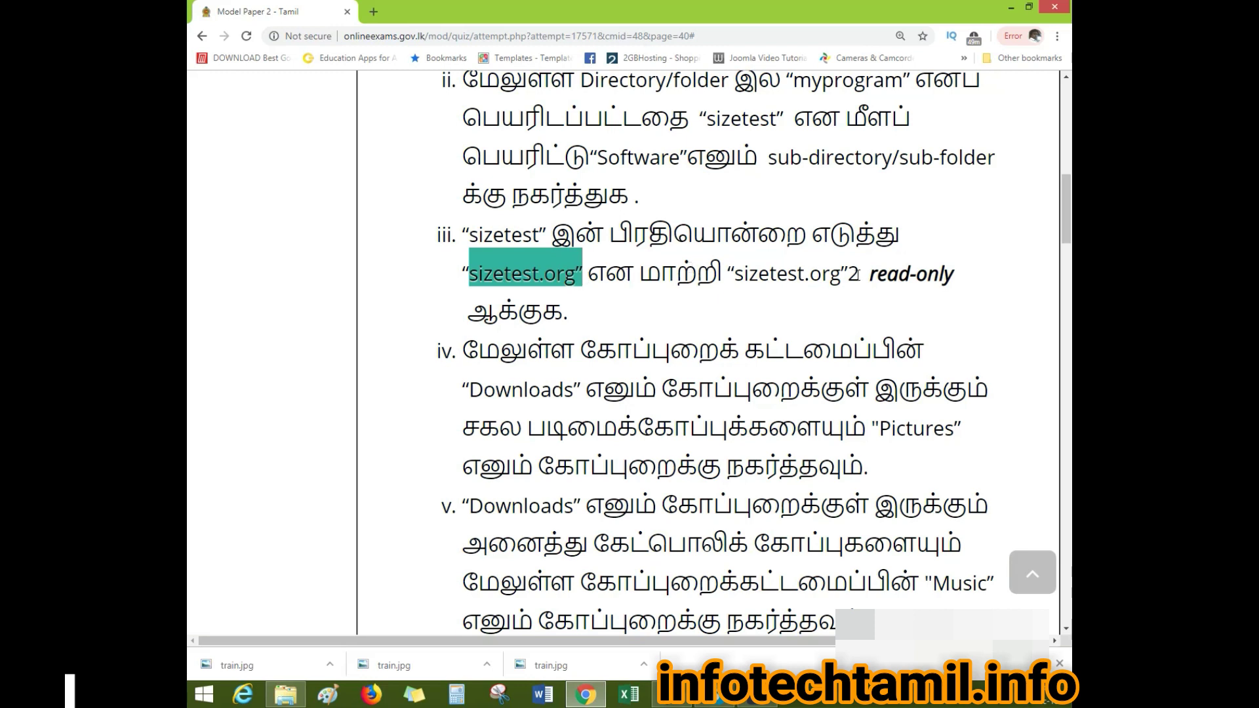
pyautogui.click(586, 695)
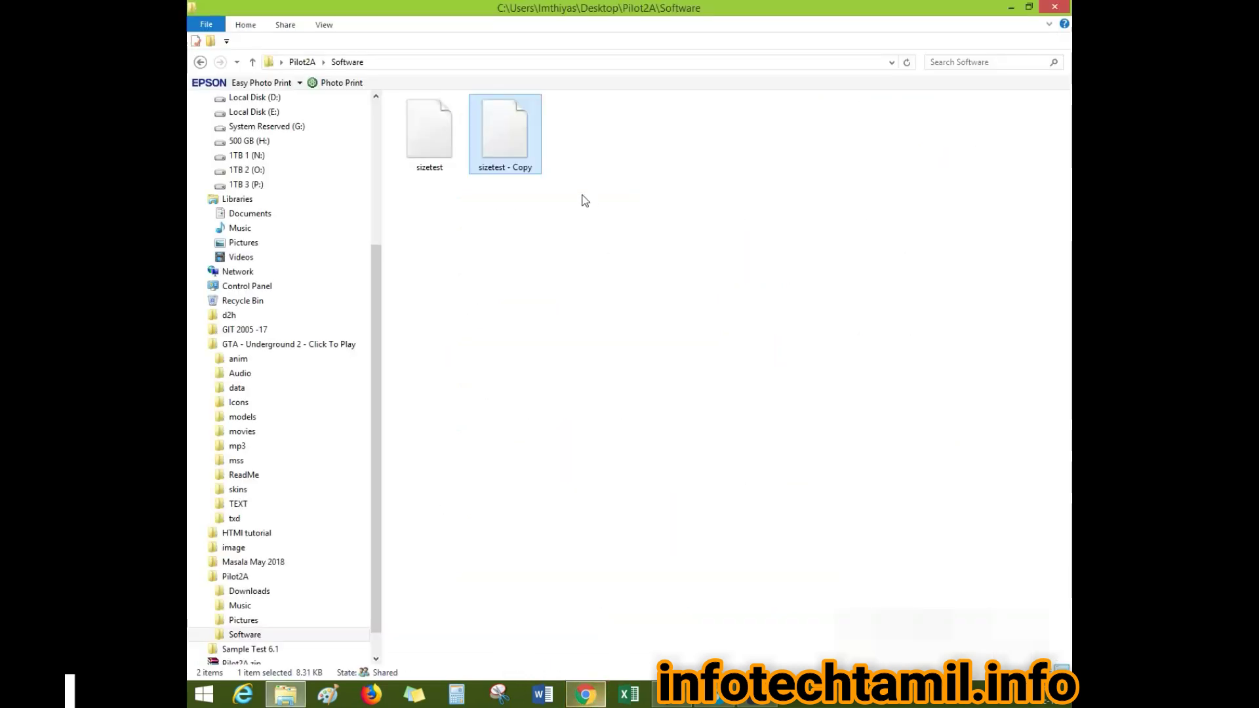
# Rename the copy of sizetest in the Software folder as sizetest,org
pyautogui.rightClick(517, 151)
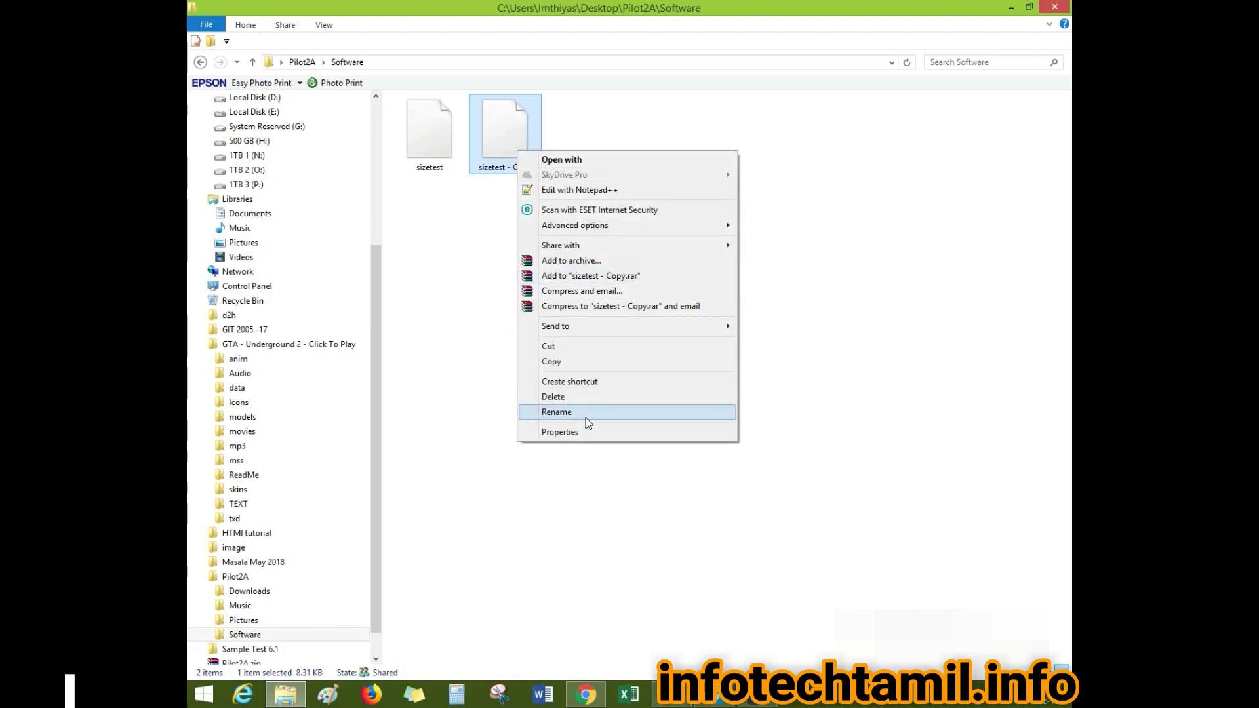
pyautogui.click(588, 412)
pyautogui.click(534, 165)
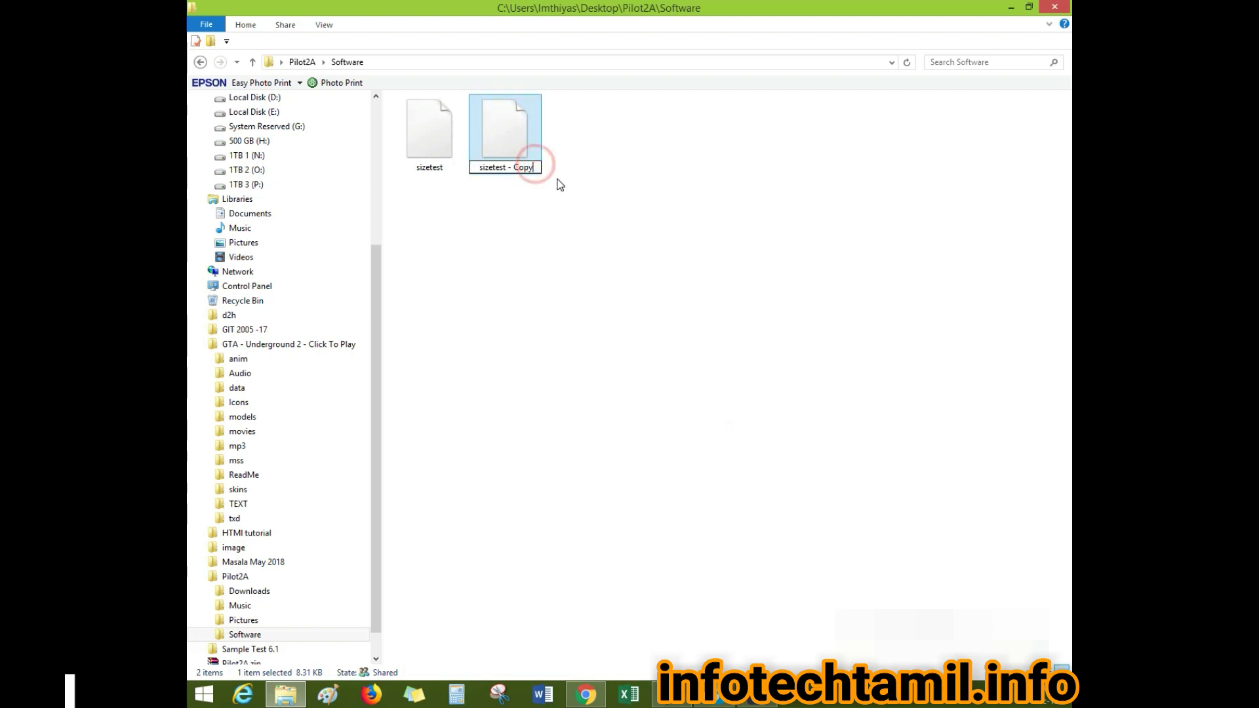
pyautogui.press('BackSpace')
pyautogui.press('BackSpace')
pyautogui.press('BackSpace')
pyautogui.press('BackSpace')
pyautogui.press('BackSpace')
pyautogui.press('BackSpace')
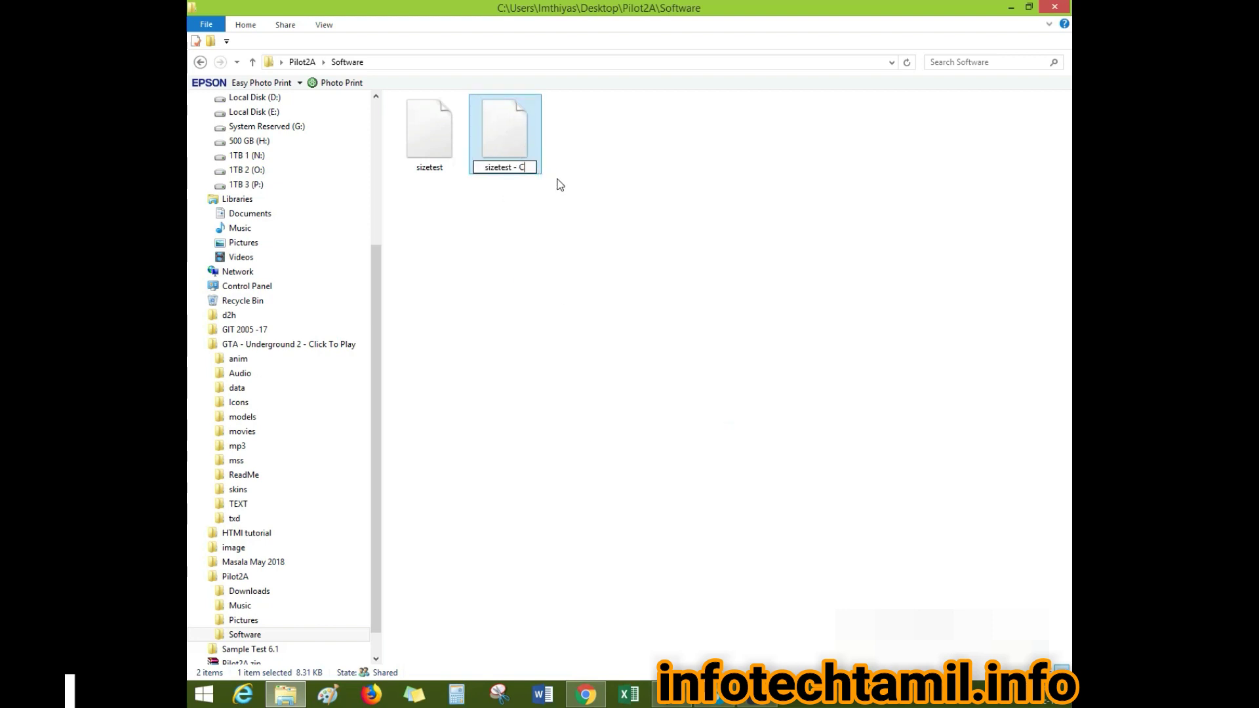
pyautogui.press('BackSpace')
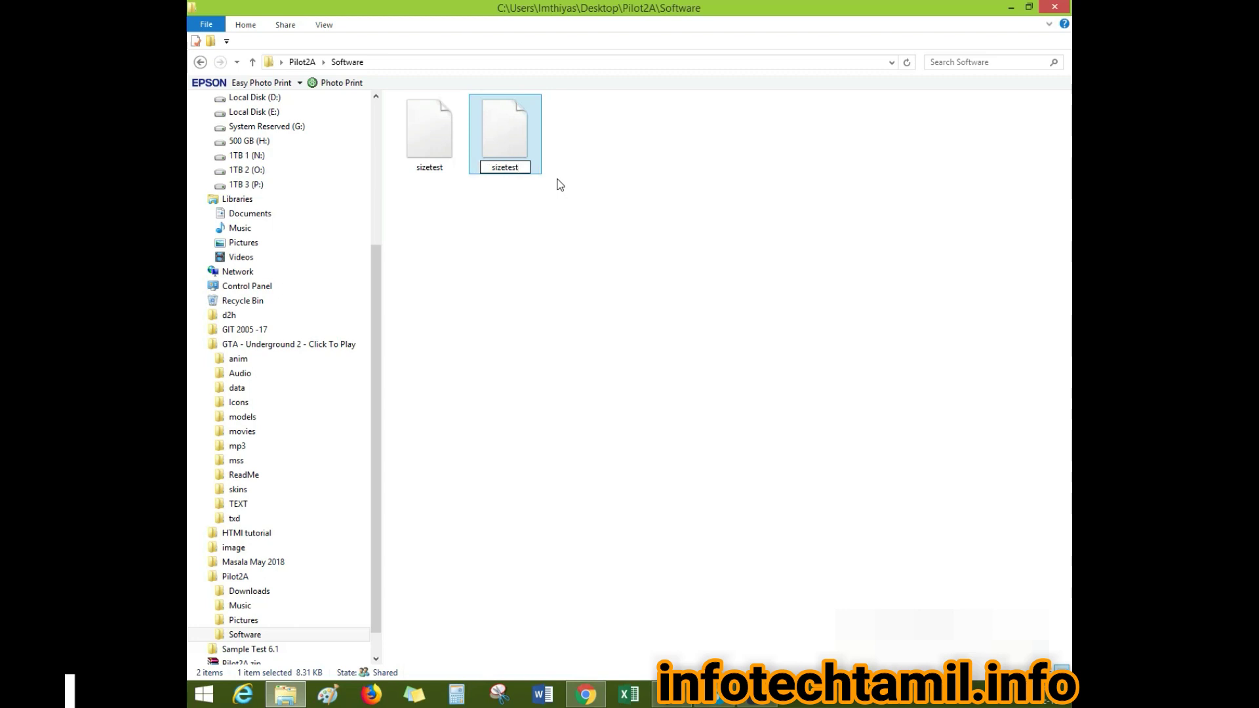
pyautogui.write(',org')
pyautogui.click(581, 137)
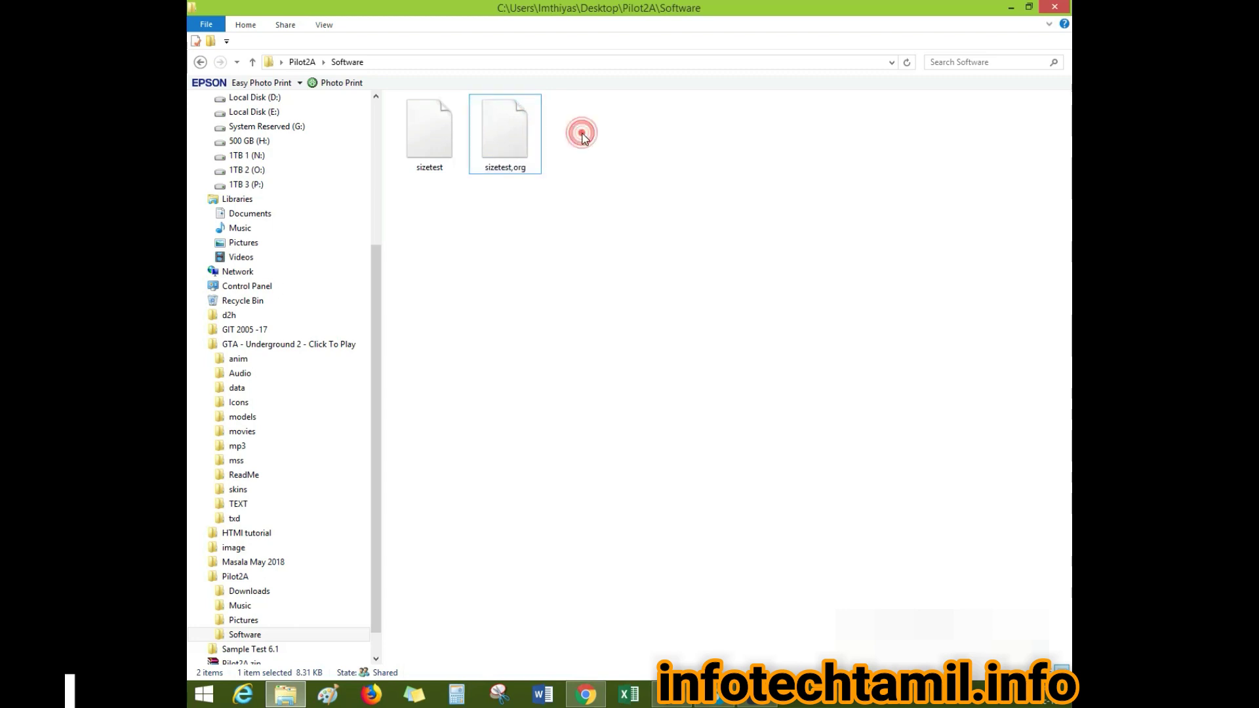
# Delete the sizetest,org copy from the Software folder
pyautogui.rightClick(507, 164)
pyautogui.click(556, 409)
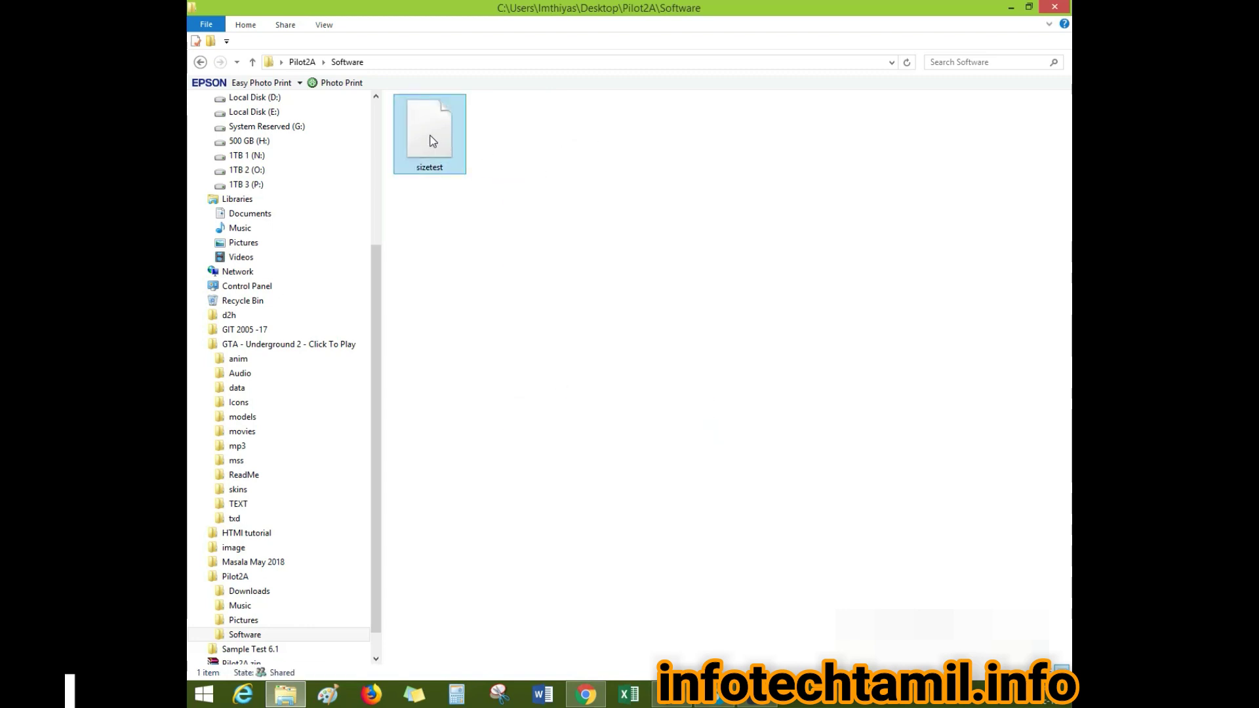
pyautogui.click(534, 173)
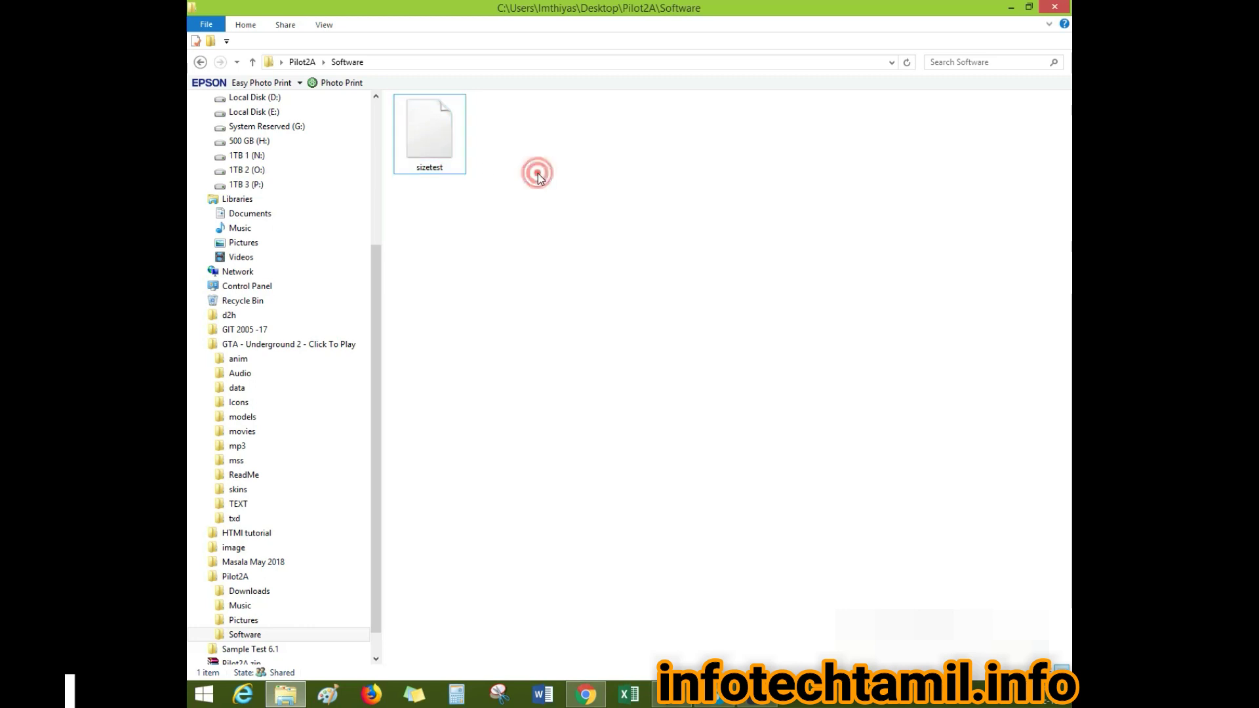
# Duplicate the sizetest file within the Software folder by copying and pasting it
pyautogui.rightClick(438, 144)
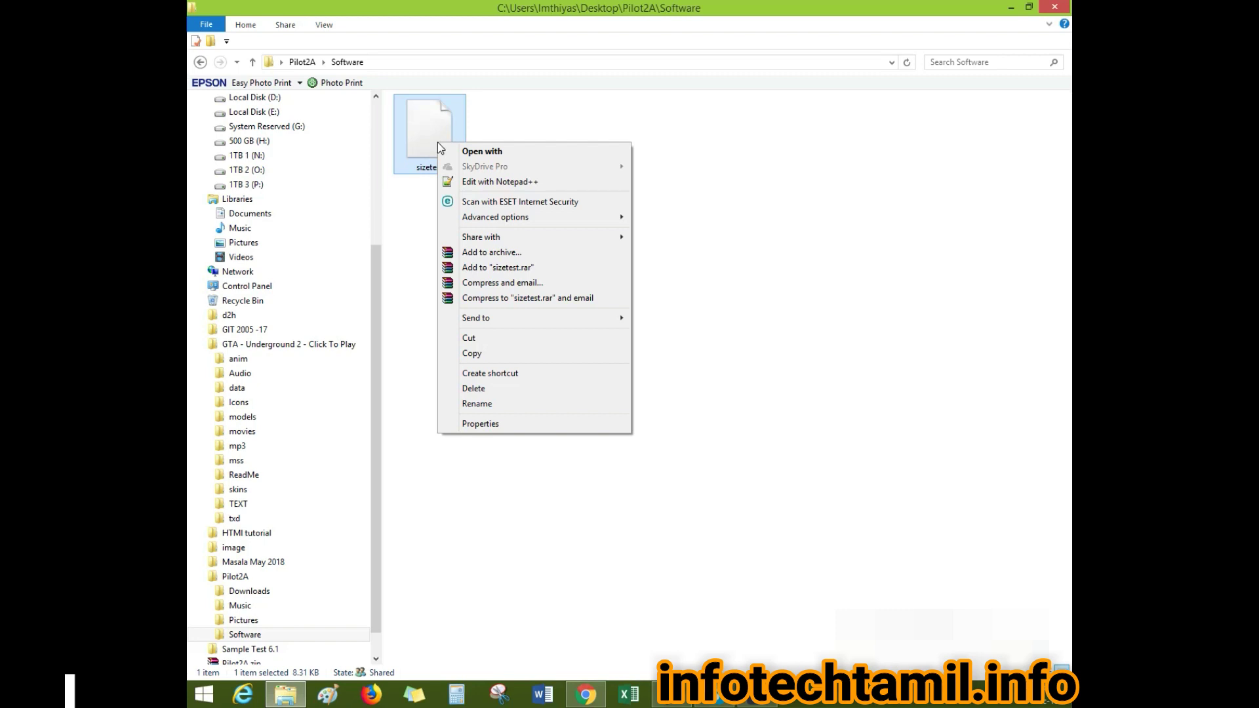
pyautogui.click(498, 356)
pyautogui.rightClick(602, 145)
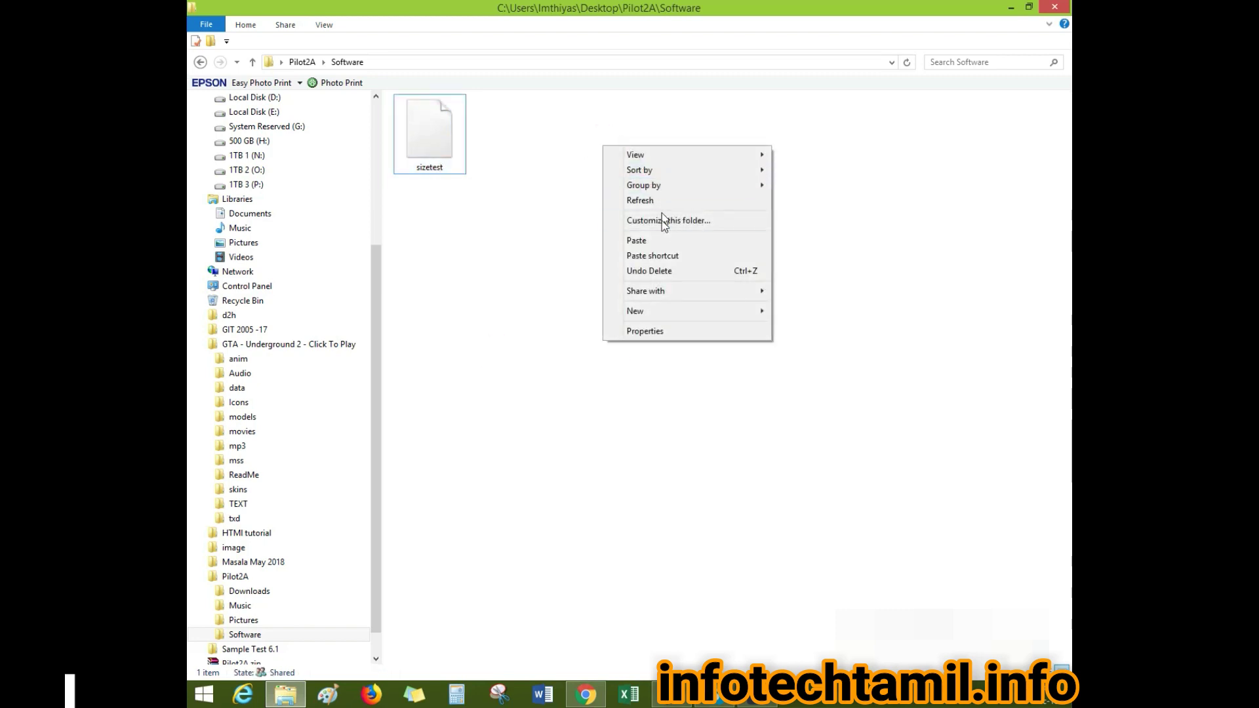
pyautogui.click(663, 242)
# Rename the new copy of sizetest in the Software folder as sizetest.org
pyautogui.rightClick(524, 154)
pyautogui.click(605, 411)
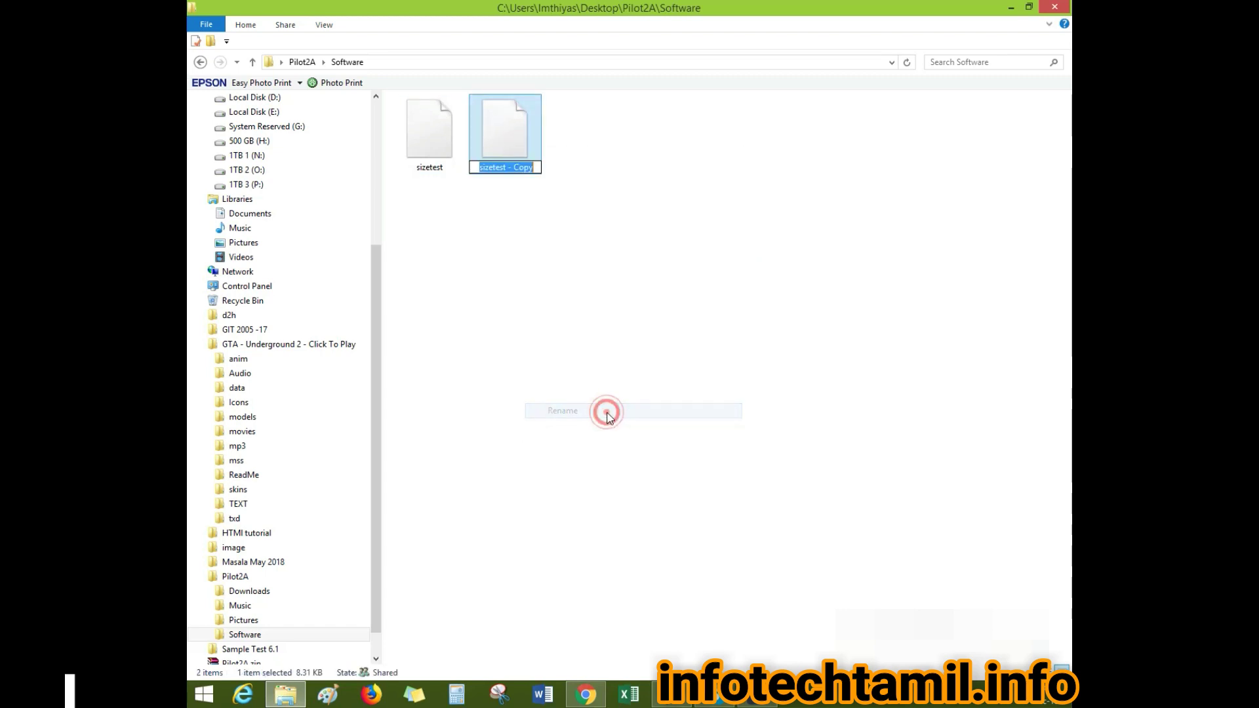
pyautogui.click(538, 168)
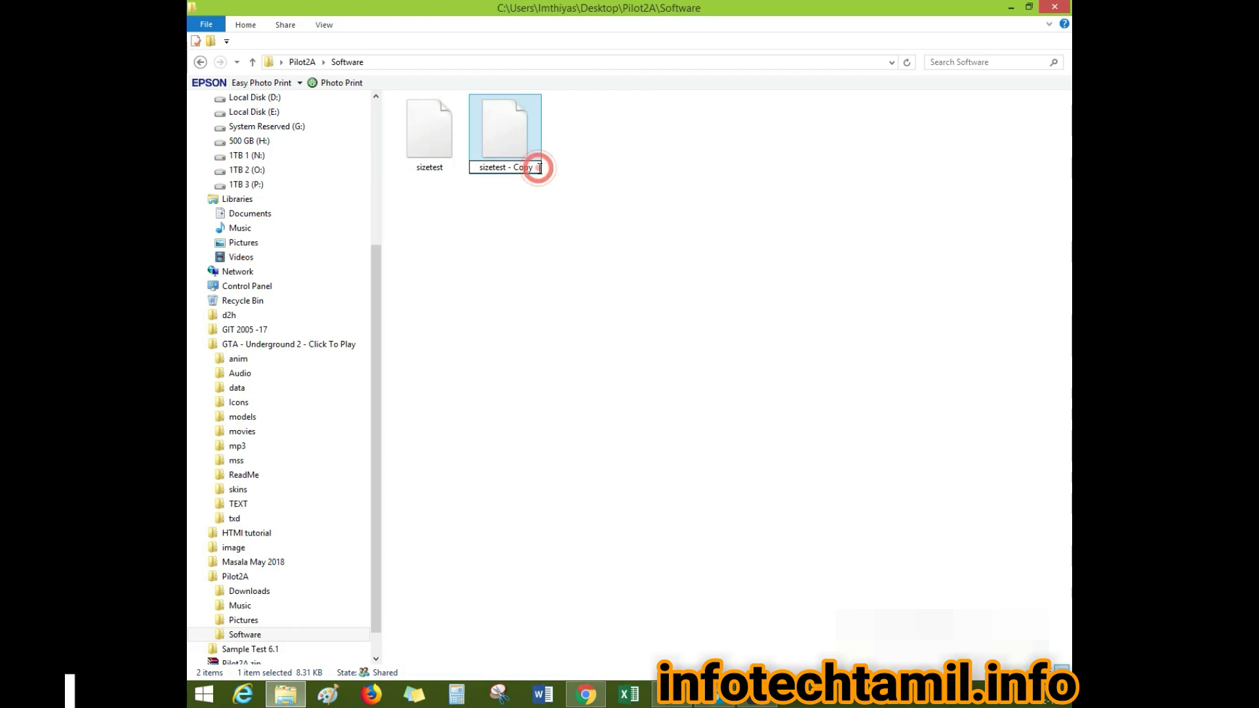
pyautogui.press('BackSpace')
pyautogui.press('BackSpace')
pyautogui.press('BackSpace')
pyautogui.press('BackSpace')
pyautogui.press('BackSpace')
pyautogui.press('BackSpace')
pyautogui.write('org')
pyautogui.click(589, 198)
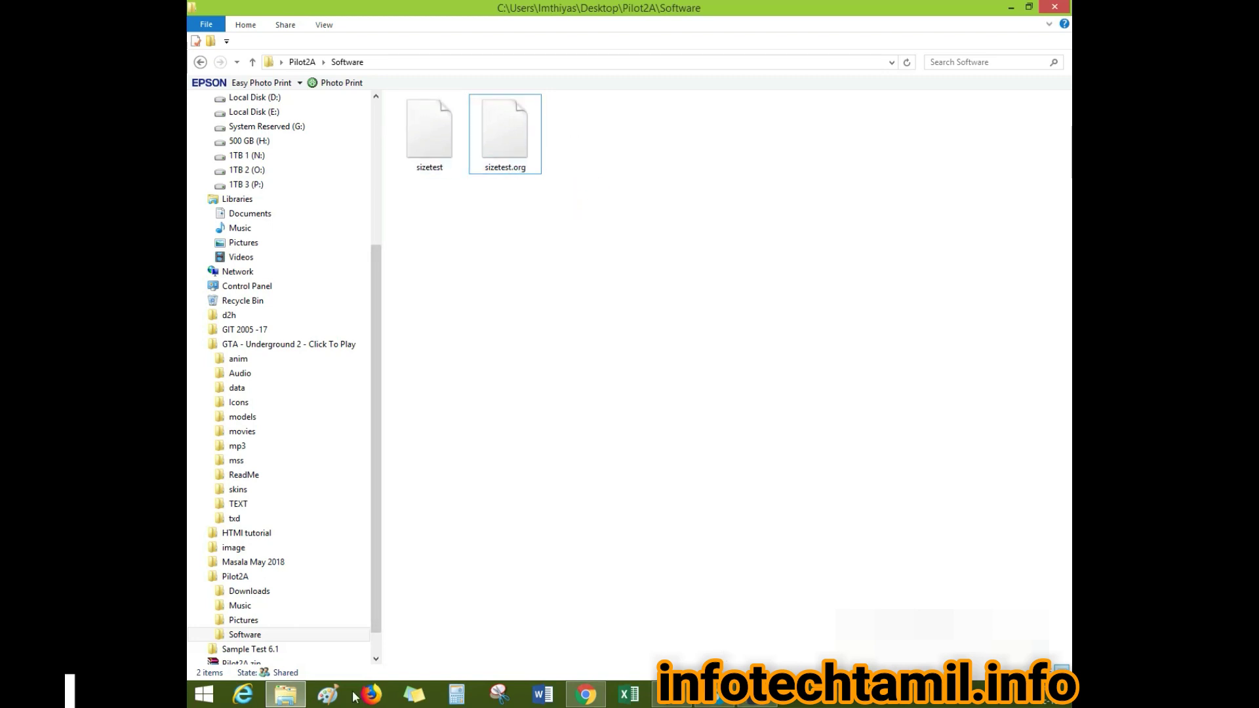
# Check the attribute task iii requires for sizetest.org in Chrome, and return to the Software folder in File Explorer
pyautogui.click(285, 694)
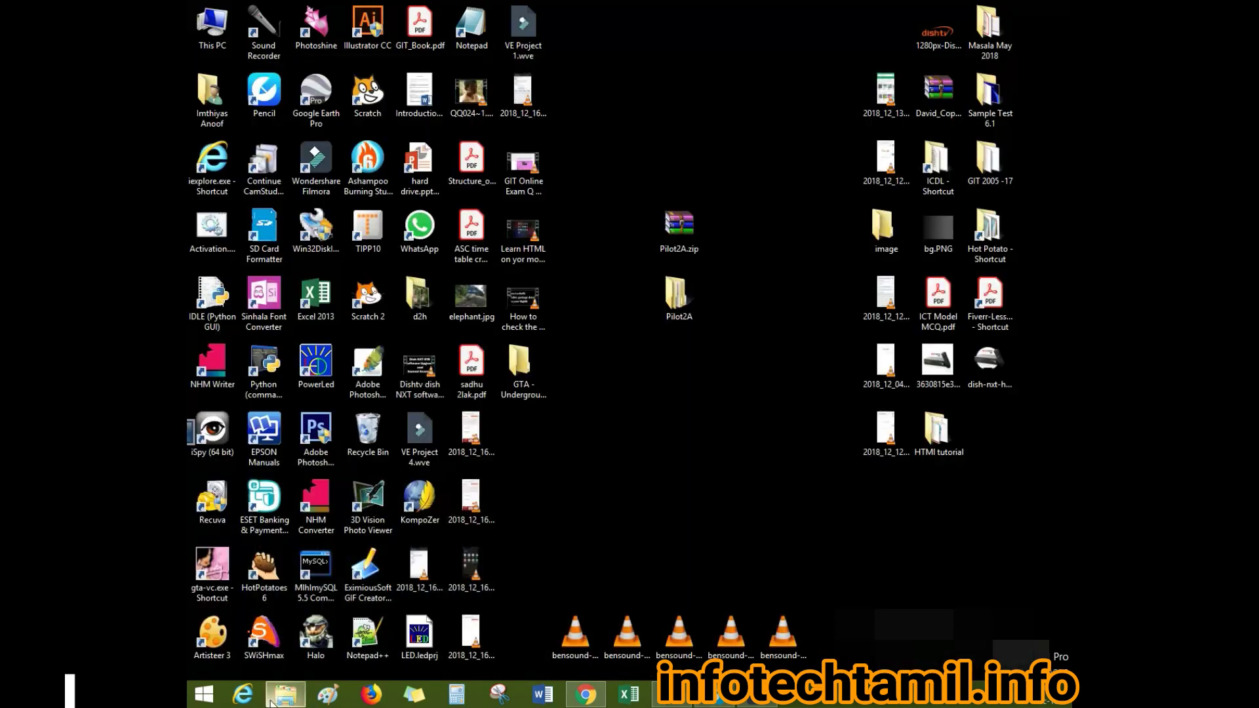
pyautogui.click(286, 694)
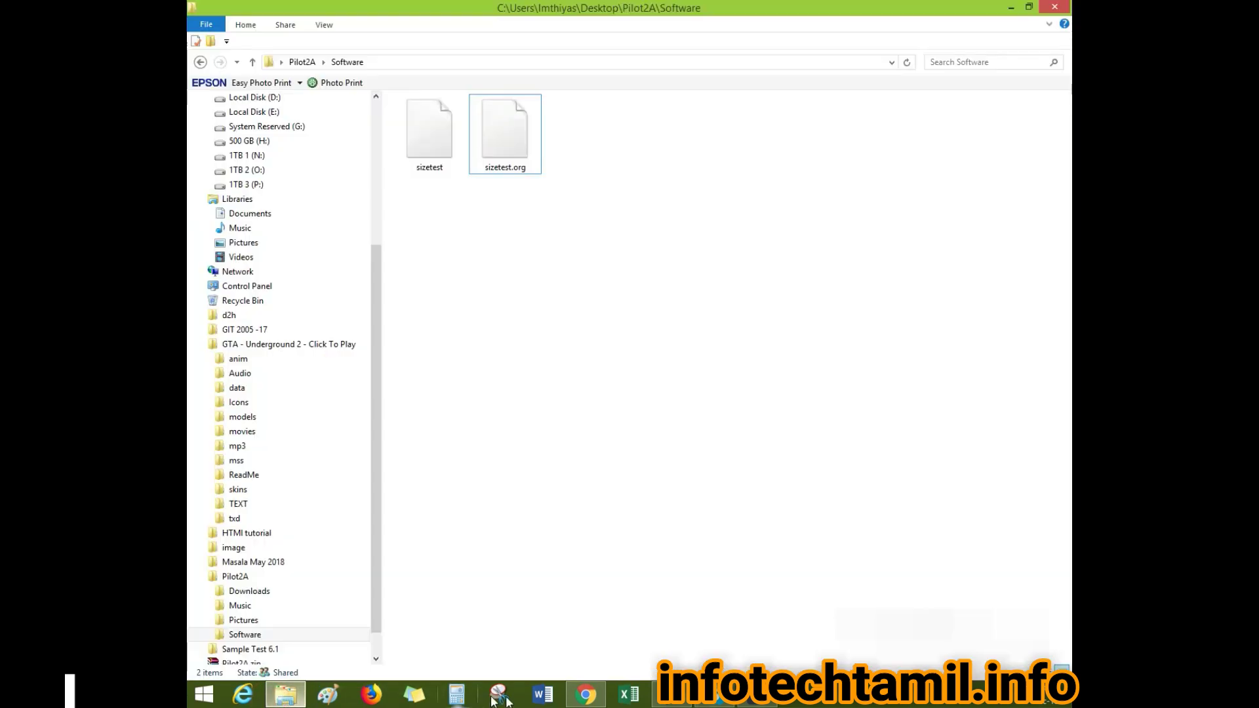
pyautogui.click(585, 695)
pyautogui.scroll(-1, 809, 359)
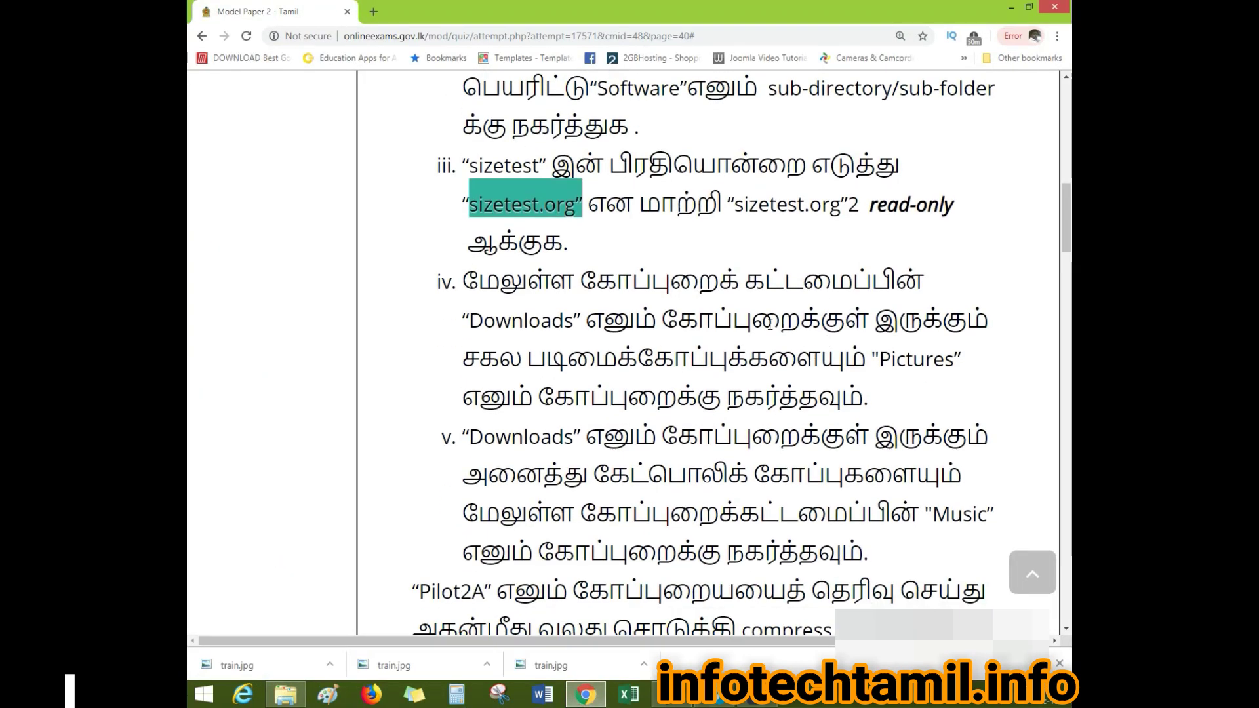
pyautogui.moveTo(733, 205); pyautogui.dragTo(843, 204)
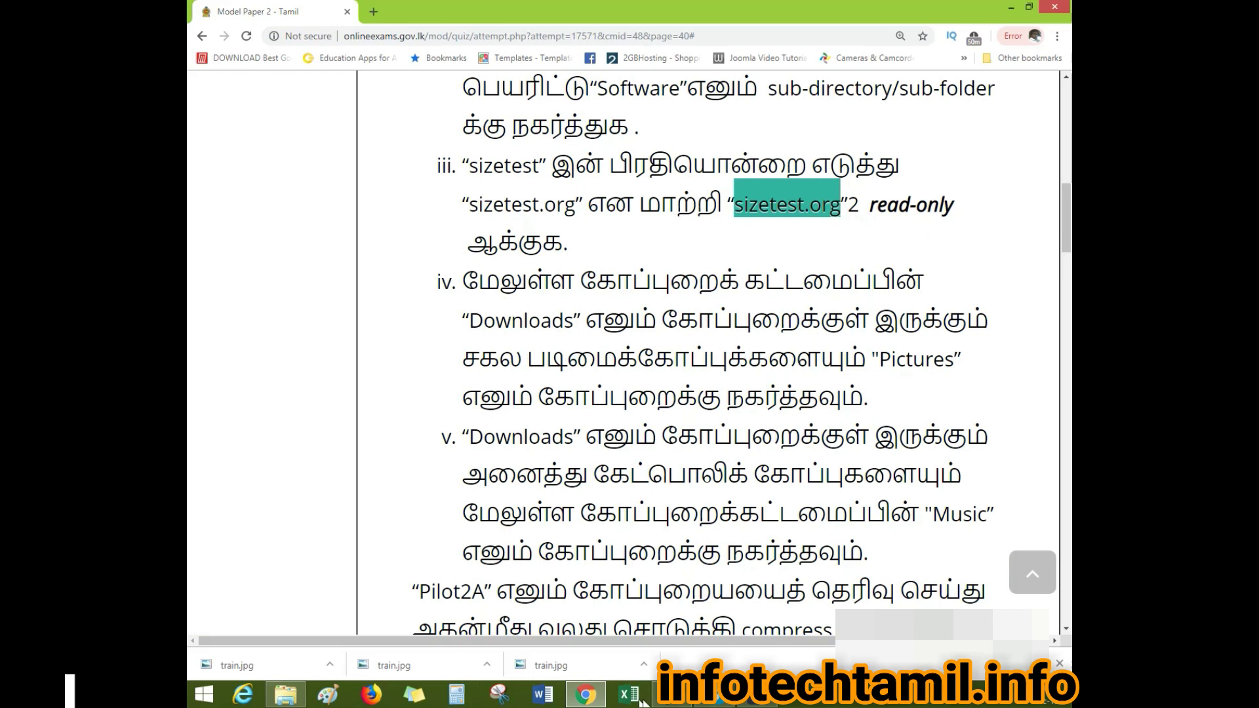
pyautogui.click(285, 694)
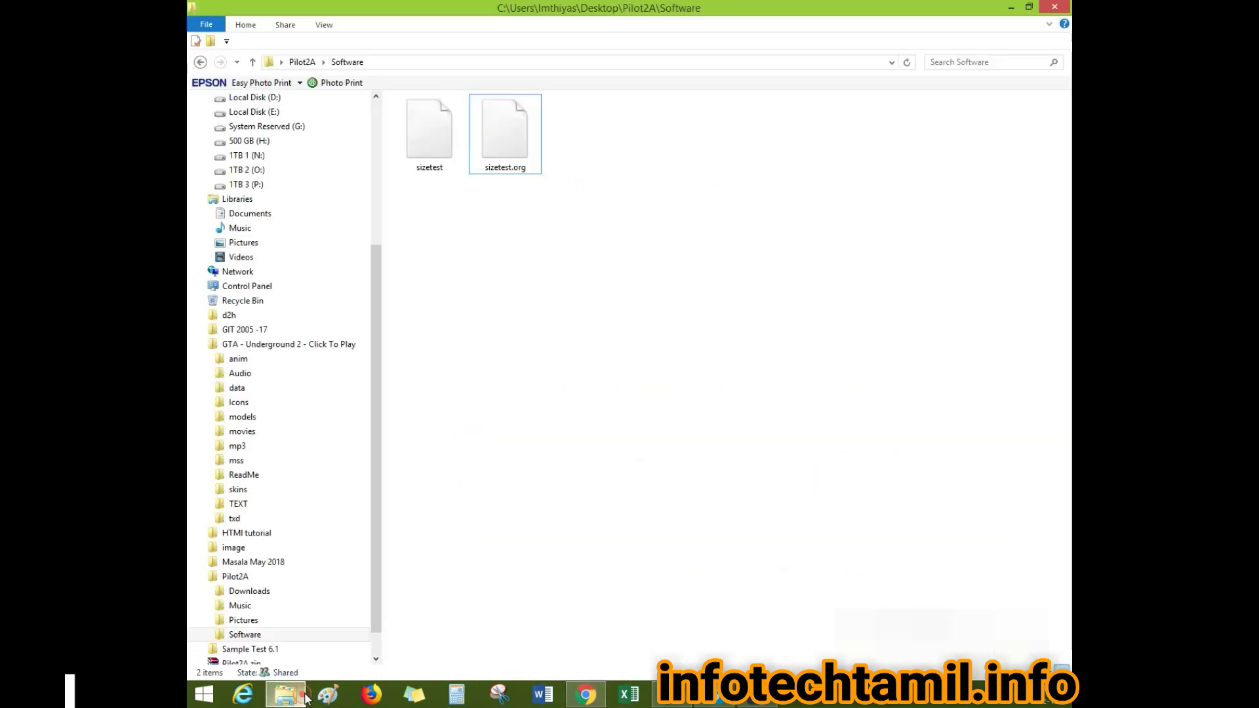
# Make sizetest.org read-only through its file properties
pyautogui.rightClick(505, 125)
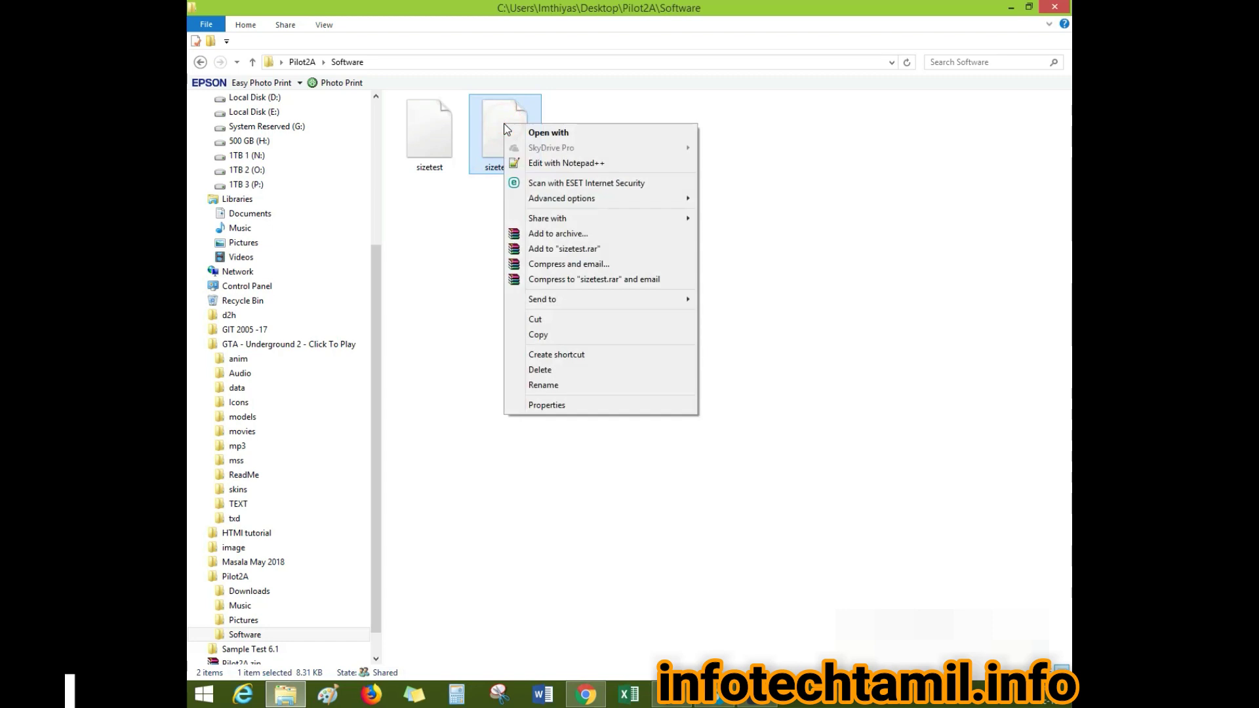
pyautogui.click(579, 406)
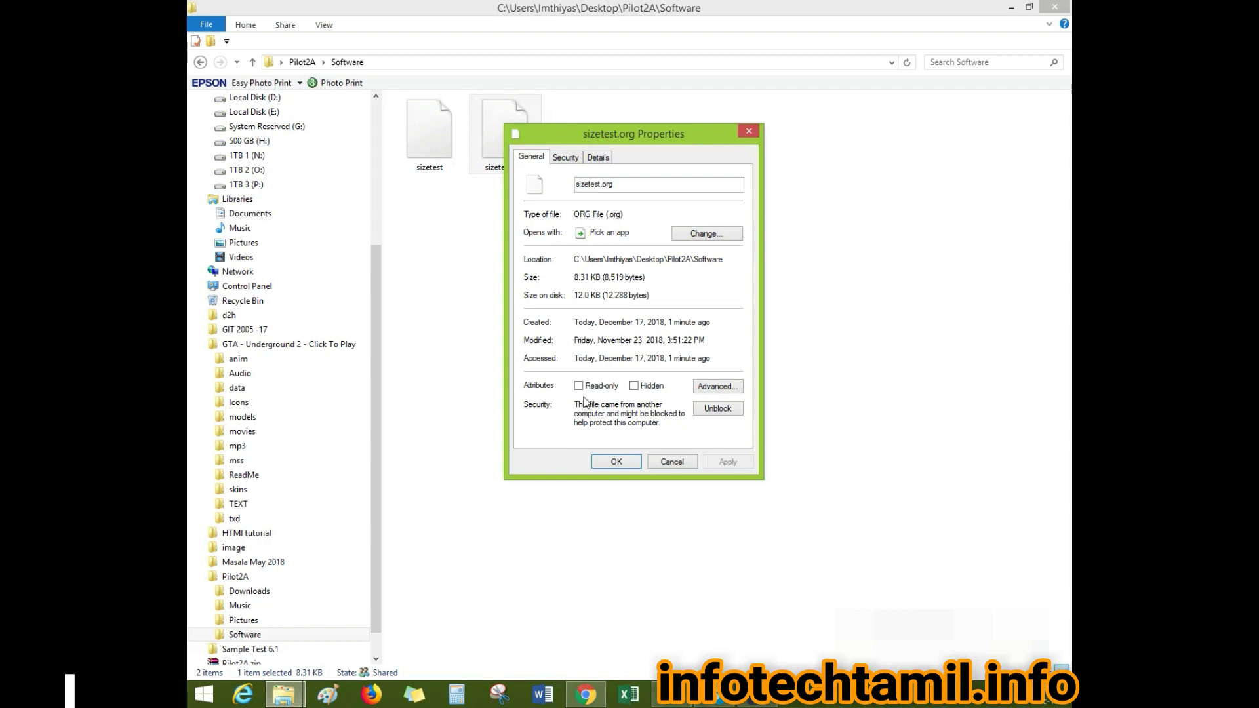
pyautogui.click(578, 386)
pyautogui.moveTo(650, 132); pyautogui.dragTo(711, 174)
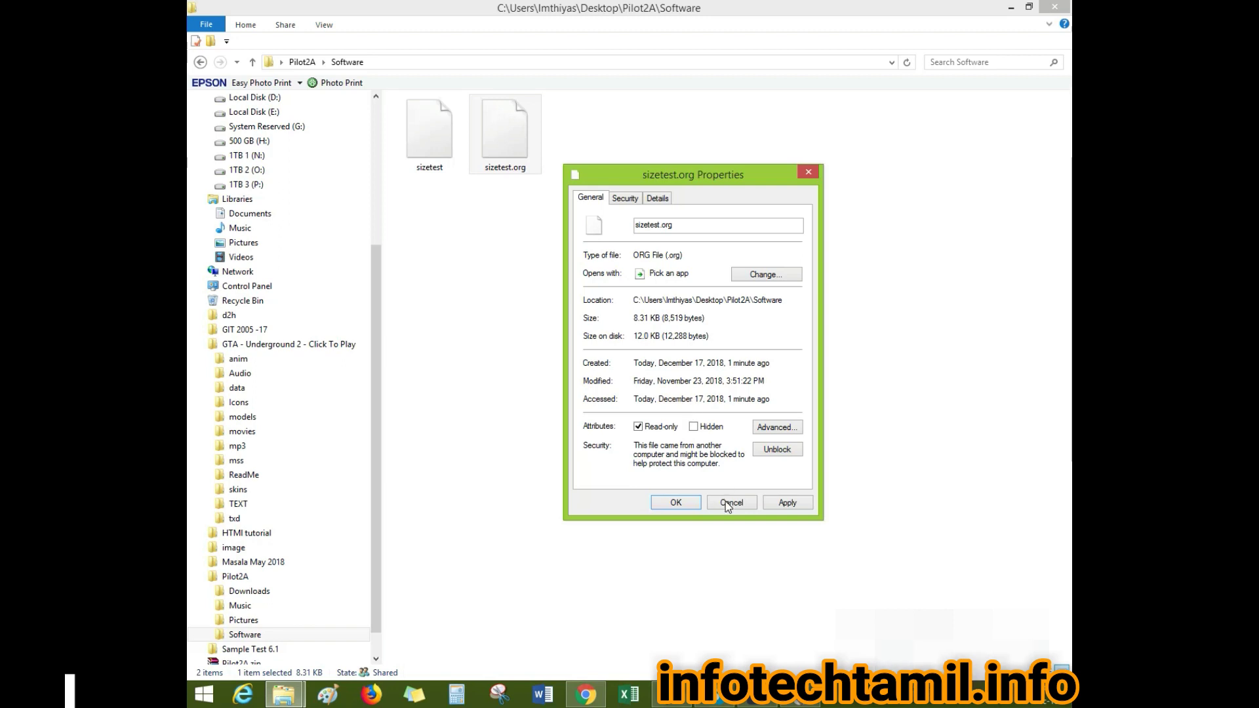
pyautogui.click(676, 503)
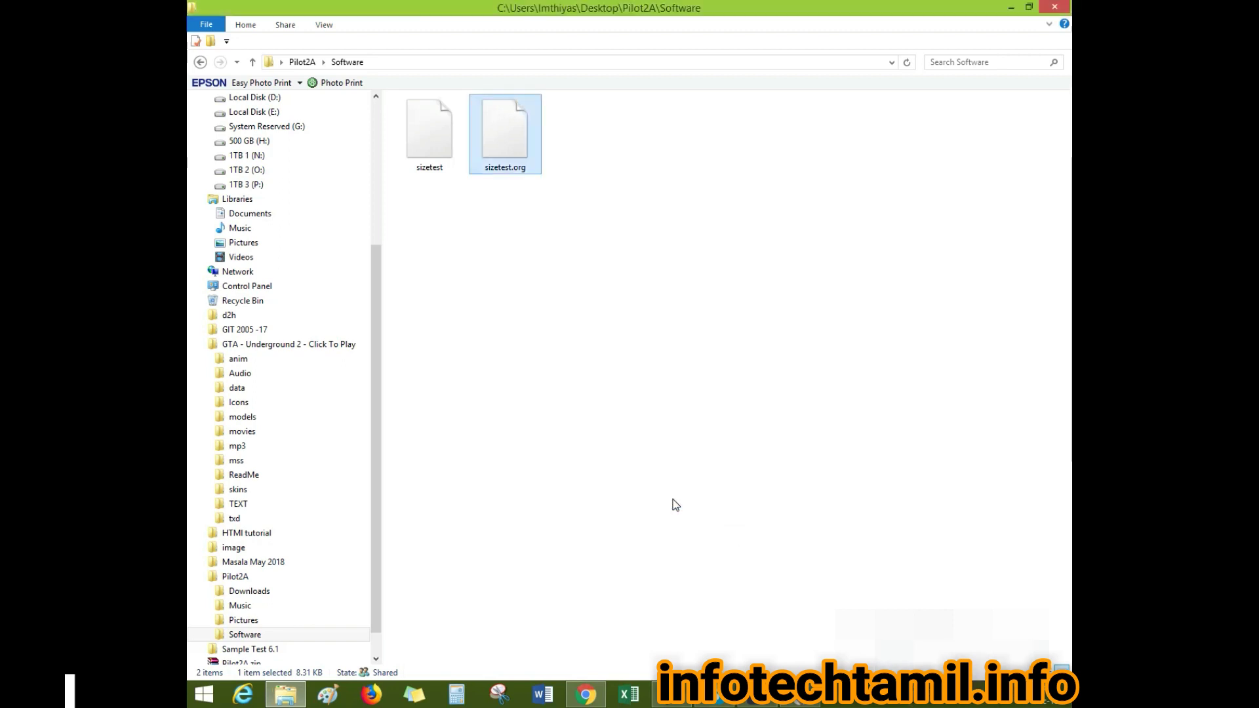
# Read task iv about the image files in the Downloads folder in Chrome, and return to File Explorer
pyautogui.click(585, 694)
pyautogui.scroll(-1, 493, 200)
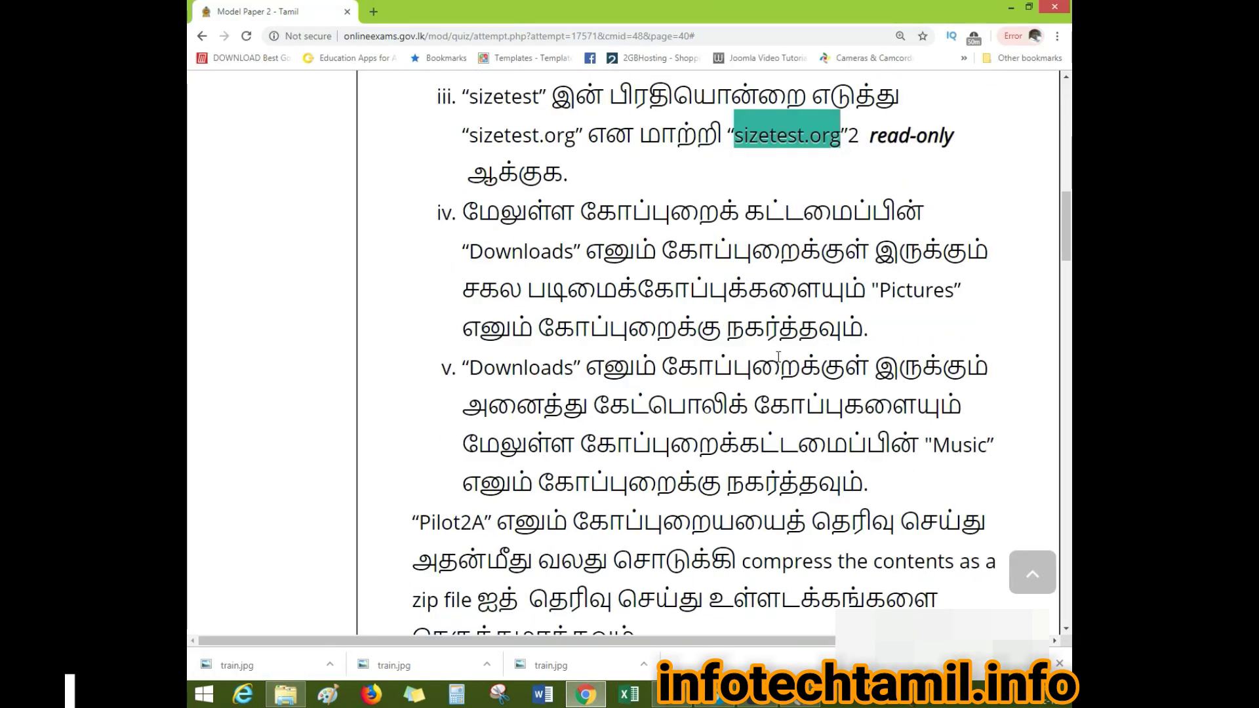
pyautogui.moveTo(478, 216); pyautogui.dragTo(927, 236)
pyautogui.click(945, 226)
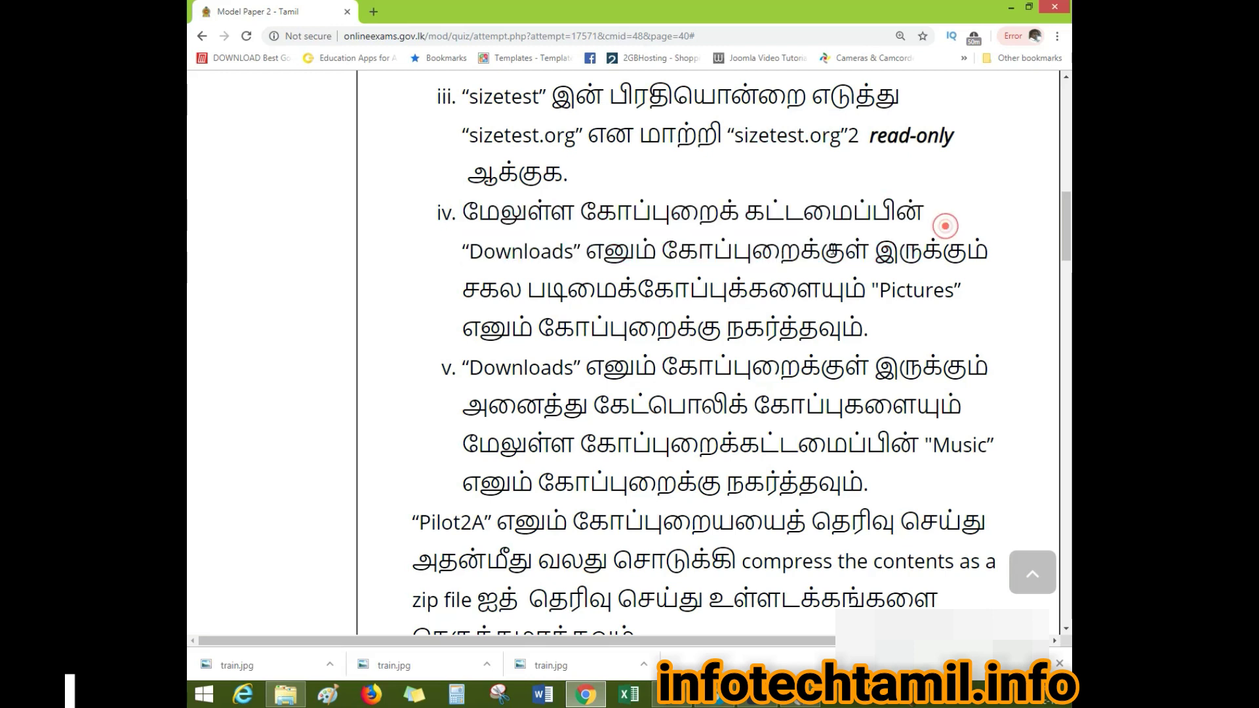
pyautogui.moveTo(469, 252); pyautogui.dragTo(574, 252)
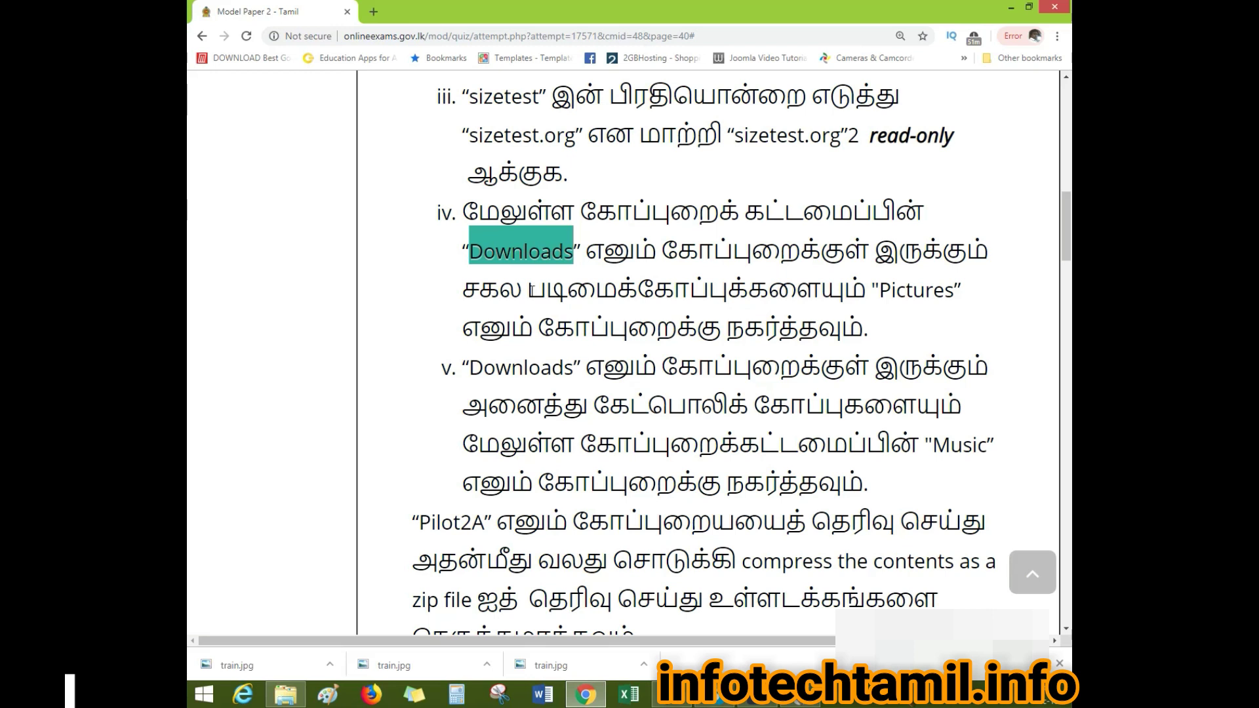
pyautogui.moveTo(529, 291); pyautogui.dragTo(845, 292)
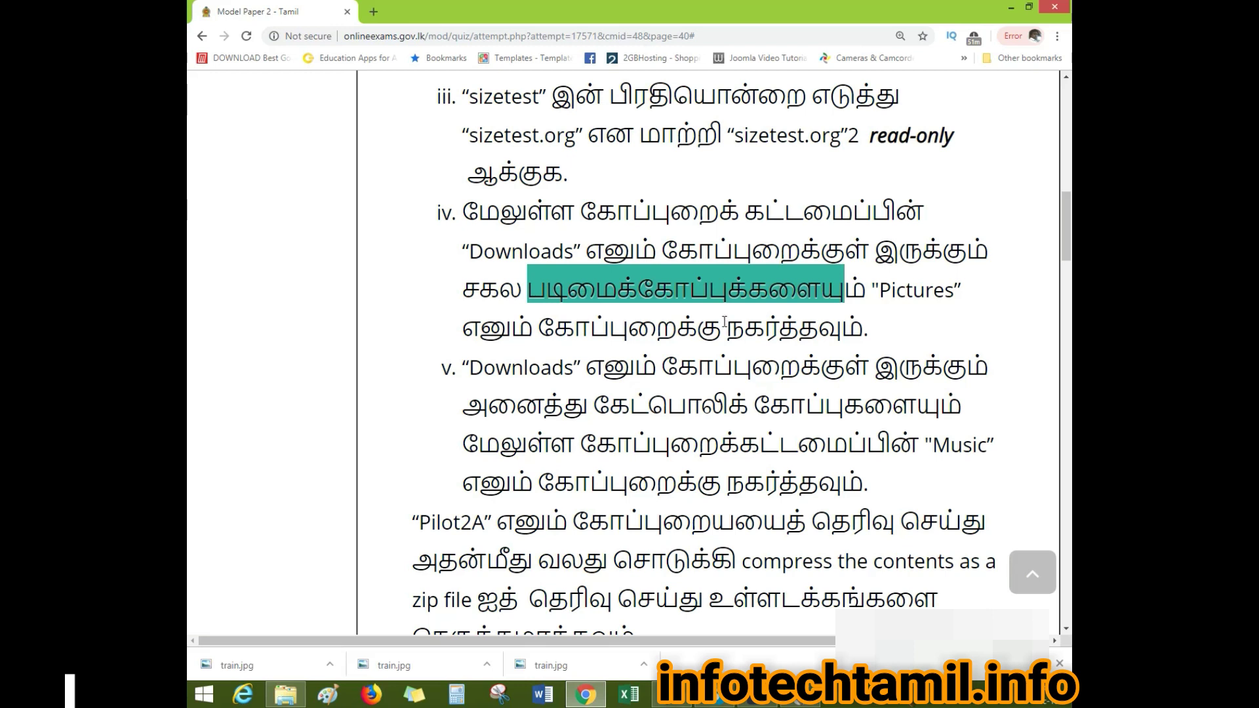
pyautogui.click(283, 704)
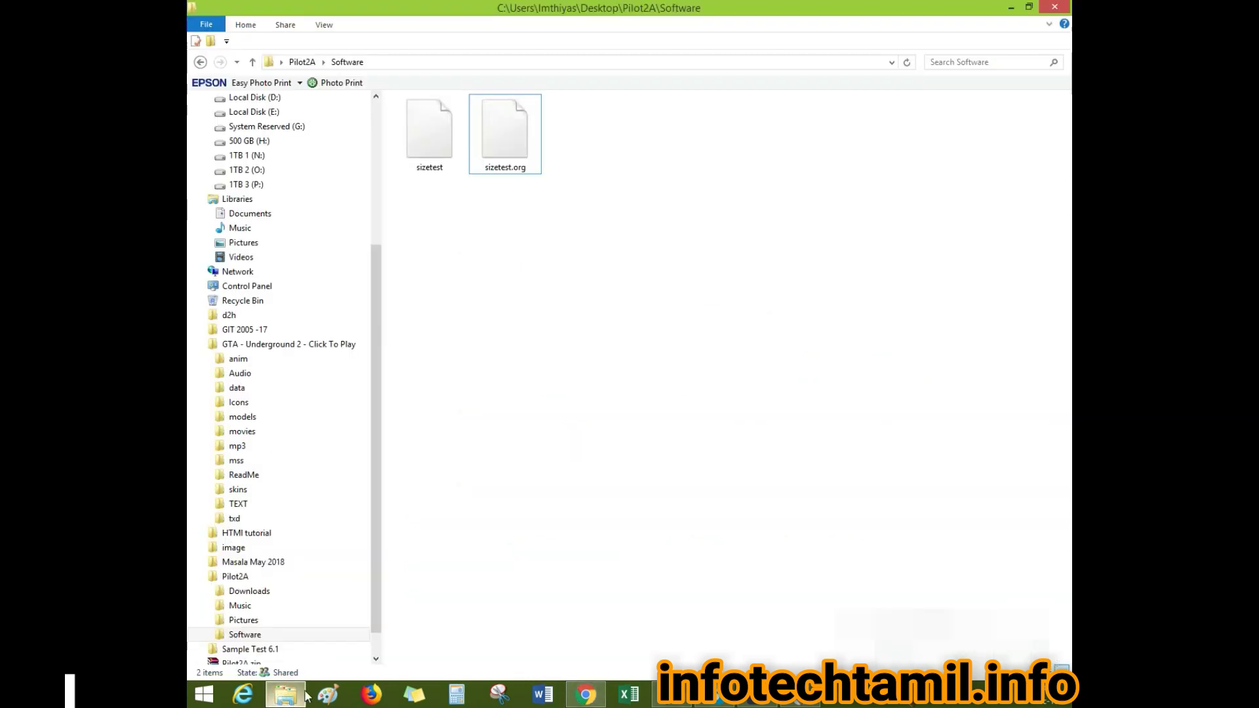
# Open the Downloads folder inside Pilot2A and go through its image files
pyautogui.click(199, 65)
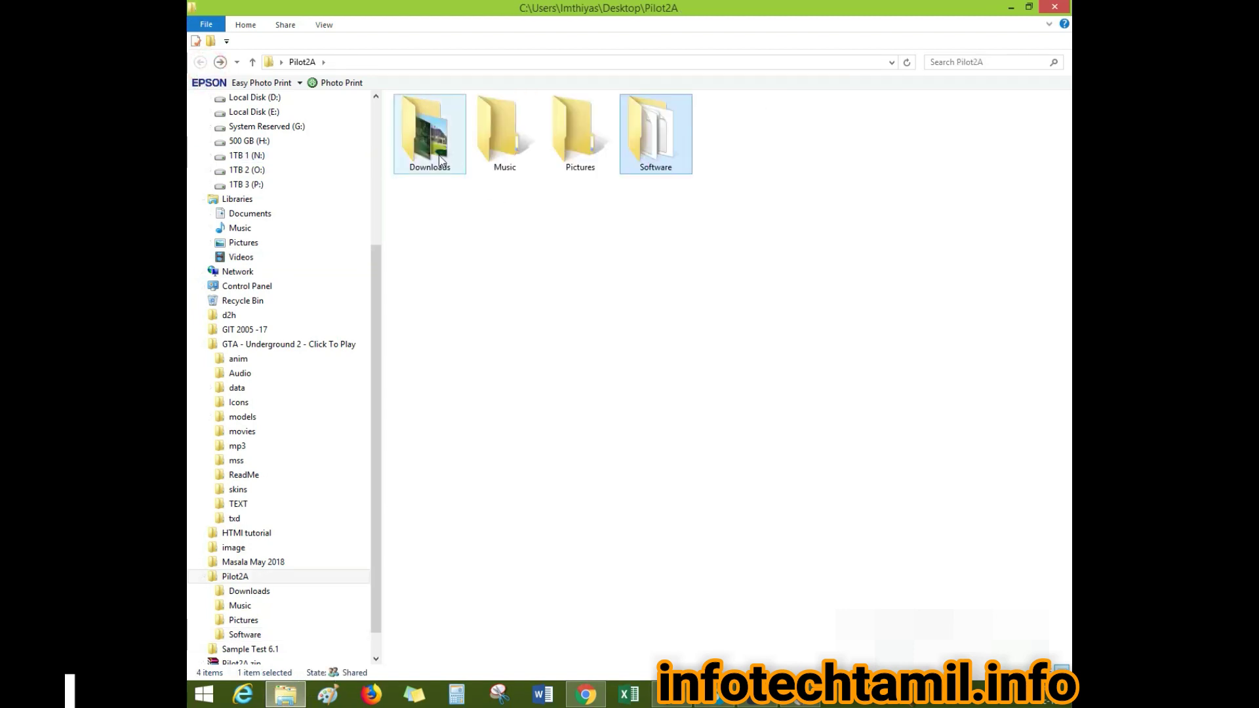
pyautogui.click(440, 160)
pyautogui.doubleClick(440, 159)
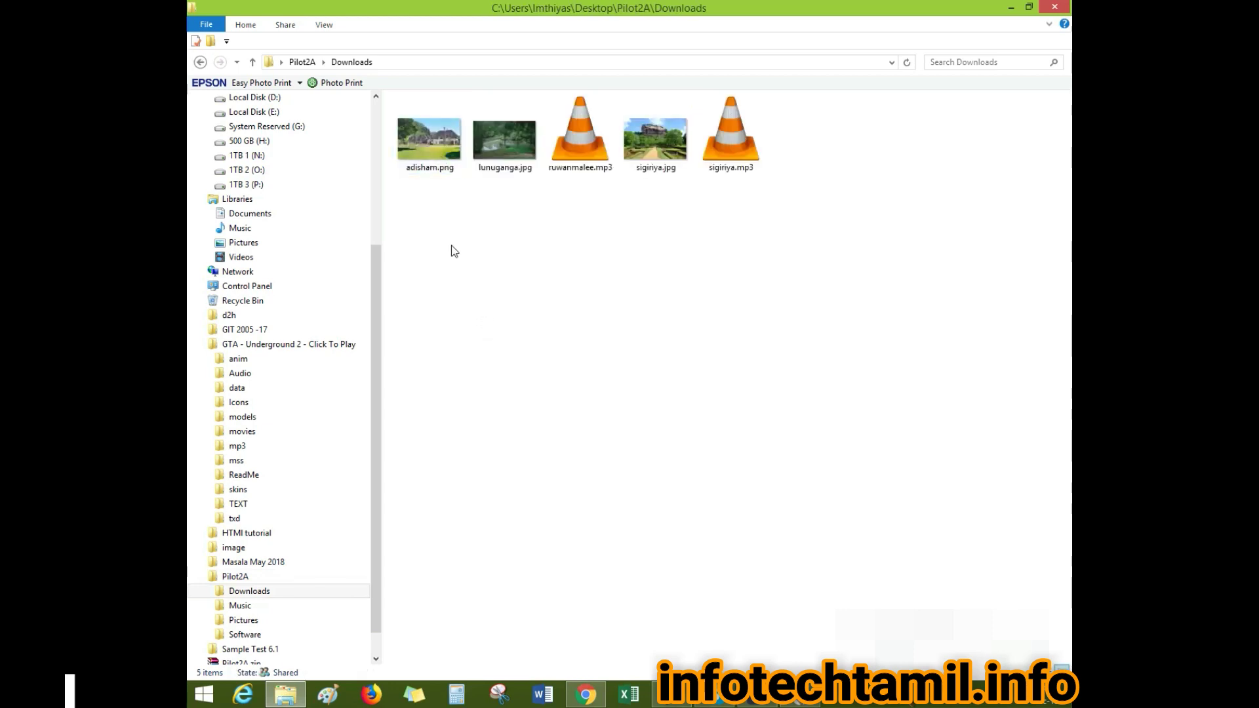
pyautogui.click(427, 149)
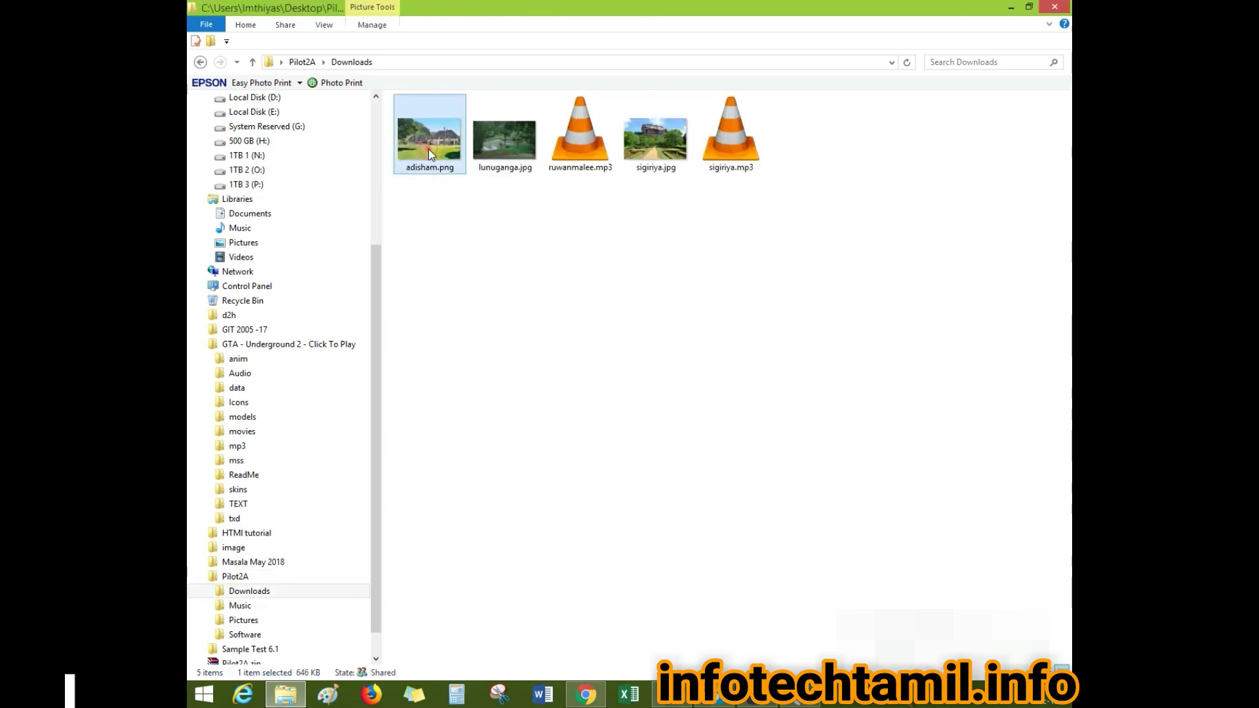
pyautogui.click(502, 143)
pyautogui.click(651, 164)
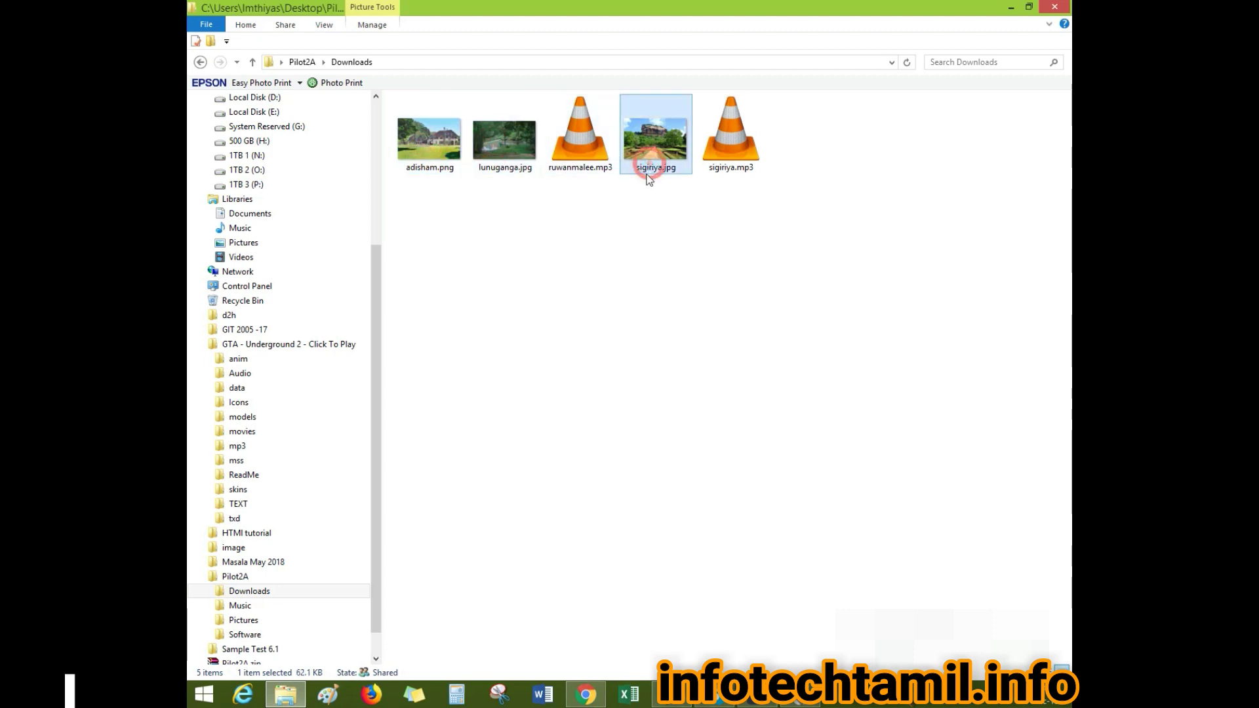
pyautogui.click(605, 221)
# Move adisham.png, lunuganga.jpg and sigiriya.jpg from the Downloads folder to the Pictures folder of Pilot2A
pyautogui.click(427, 159)
pyautogui.keyDown('ctrl'); pyautogui.click(504, 149); pyautogui.keyUp('ctrl')
pyautogui.keyDown('ctrl'); pyautogui.click(661, 164); pyautogui.keyUp('ctrl')
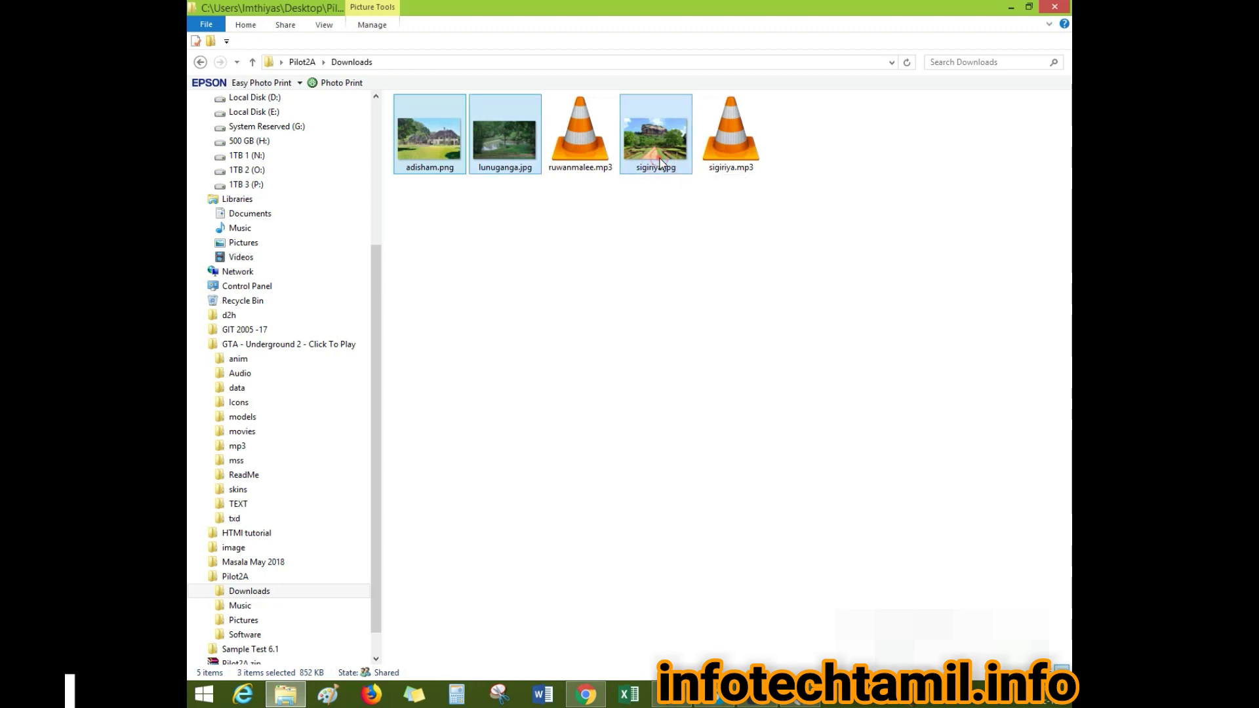
pyautogui.rightClick(661, 164)
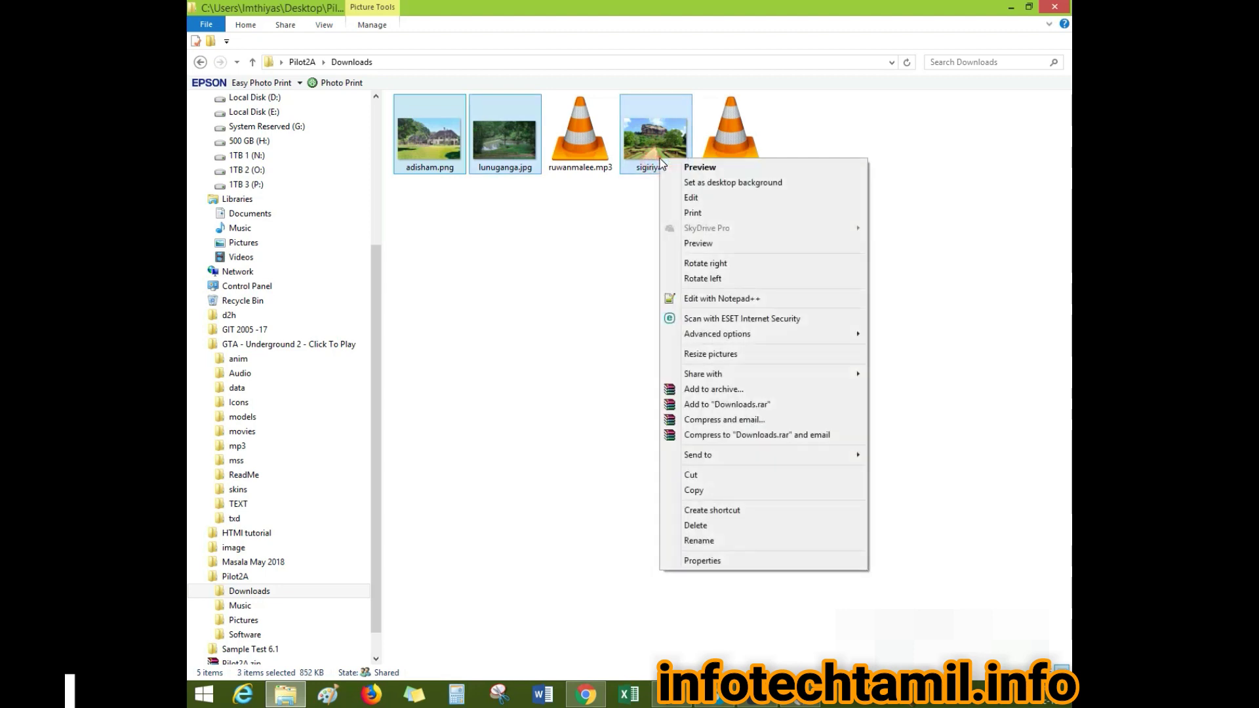
pyautogui.click(692, 475)
pyautogui.click(698, 475)
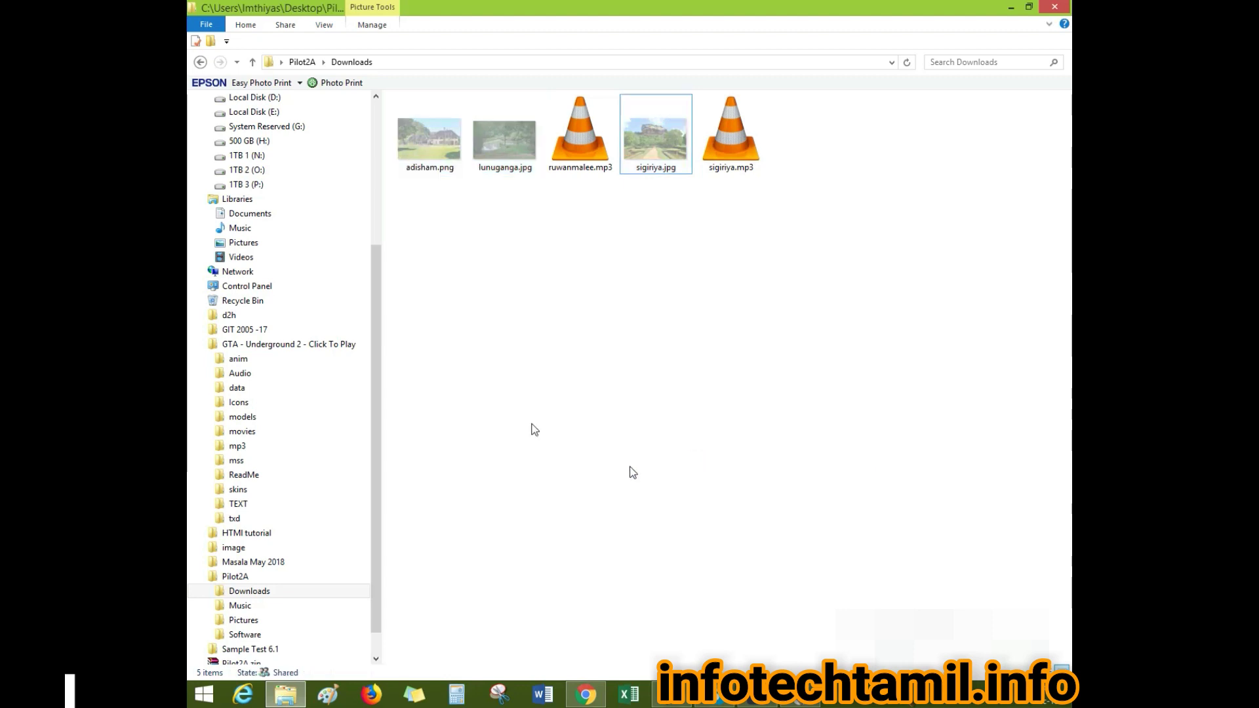
pyautogui.click(200, 62)
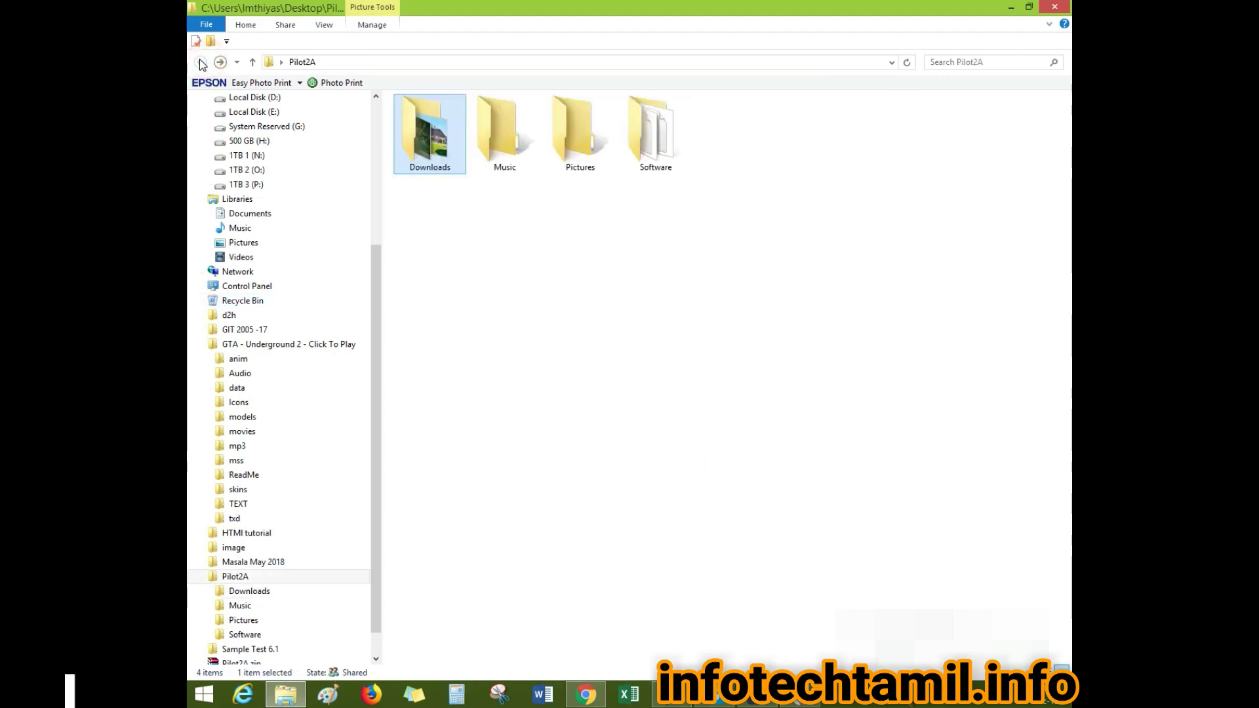
pyautogui.doubleClick(593, 152)
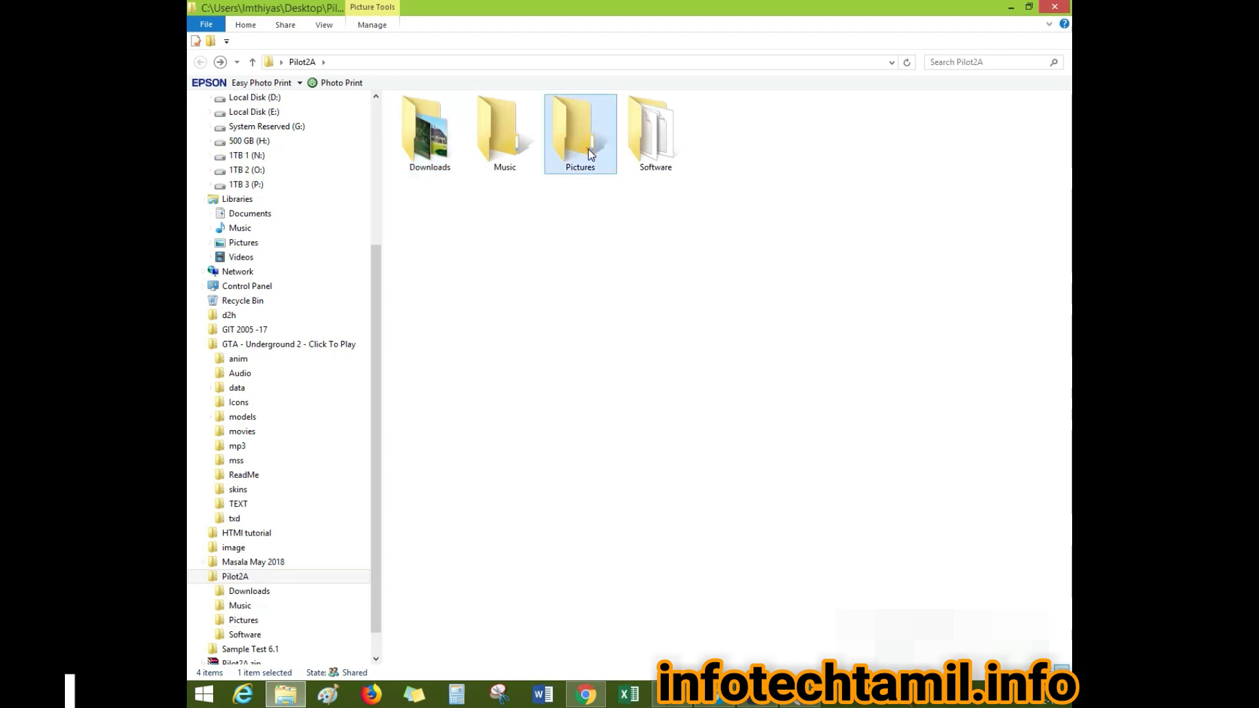
pyautogui.rightClick(589, 151)
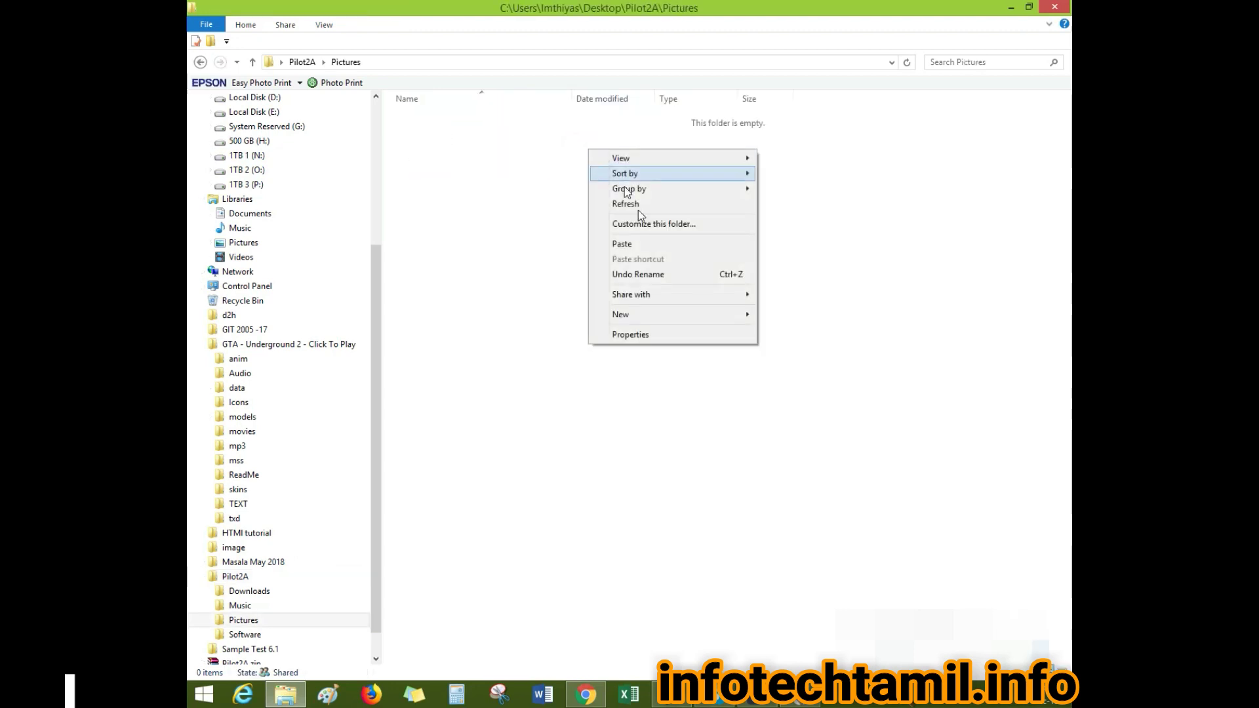
pyautogui.click(648, 248)
# Display the files in the Pictures folder as large icons
pyautogui.rightClick(648, 249)
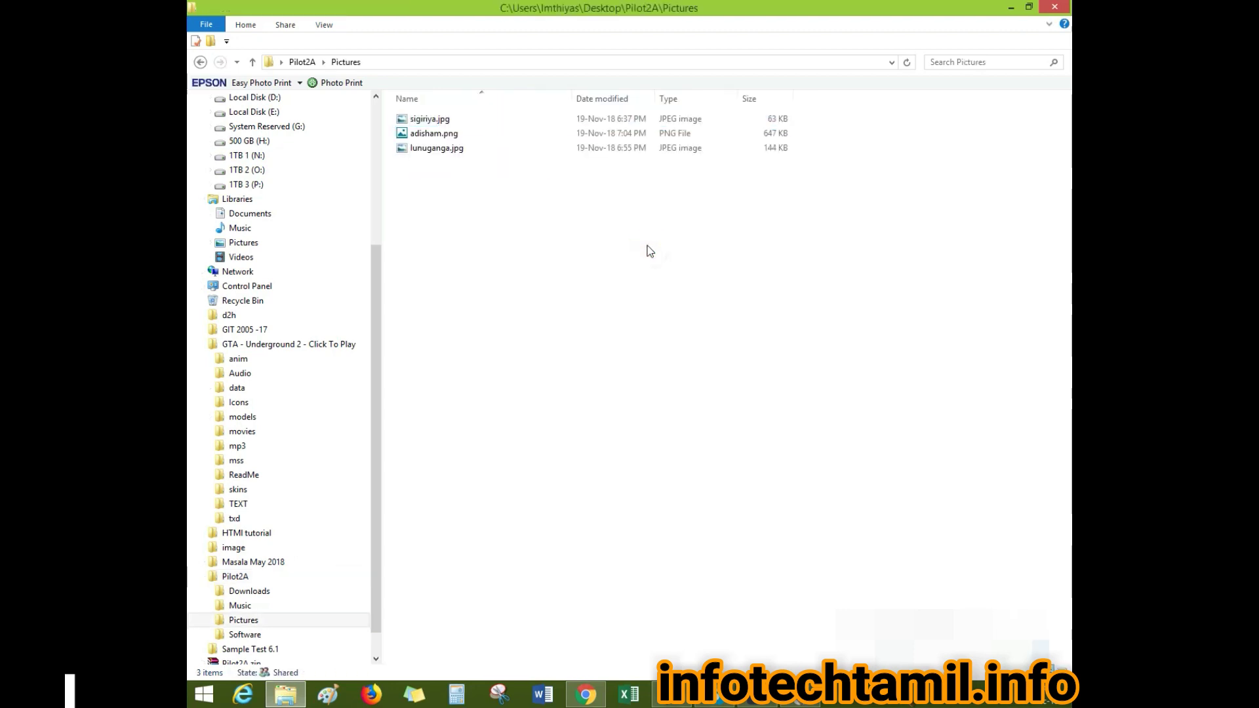
pyautogui.click(717, 251)
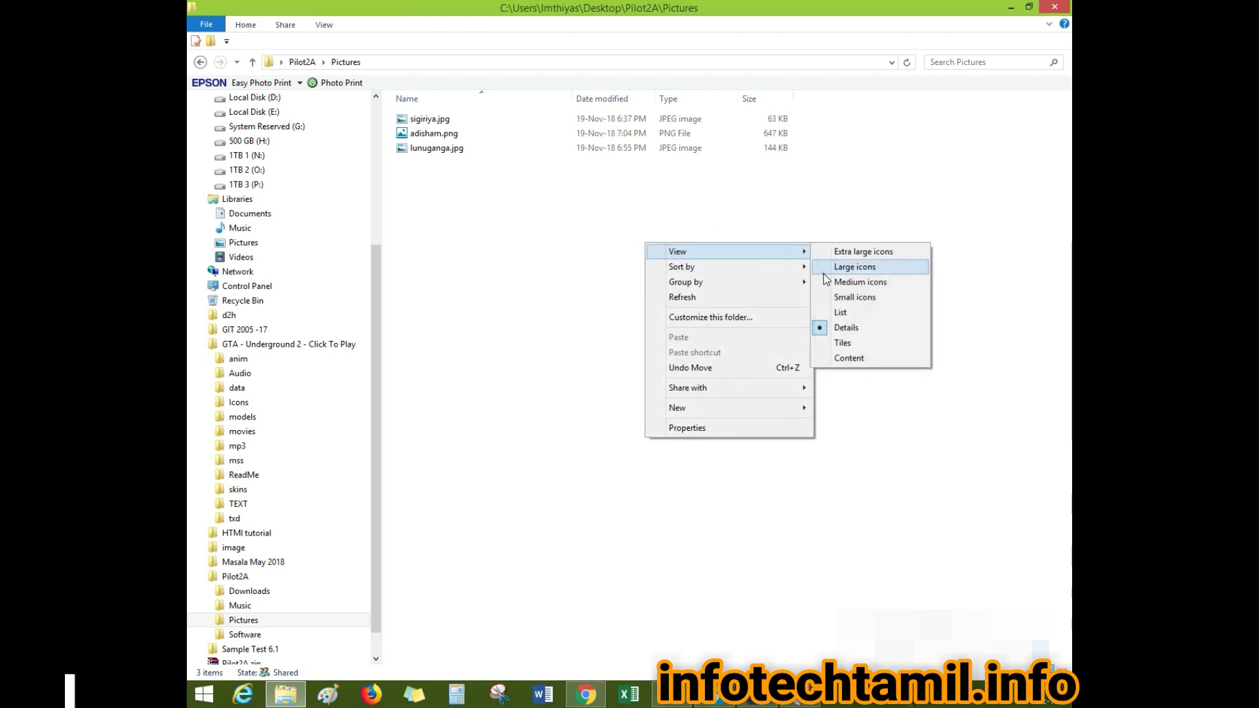
pyautogui.click(827, 267)
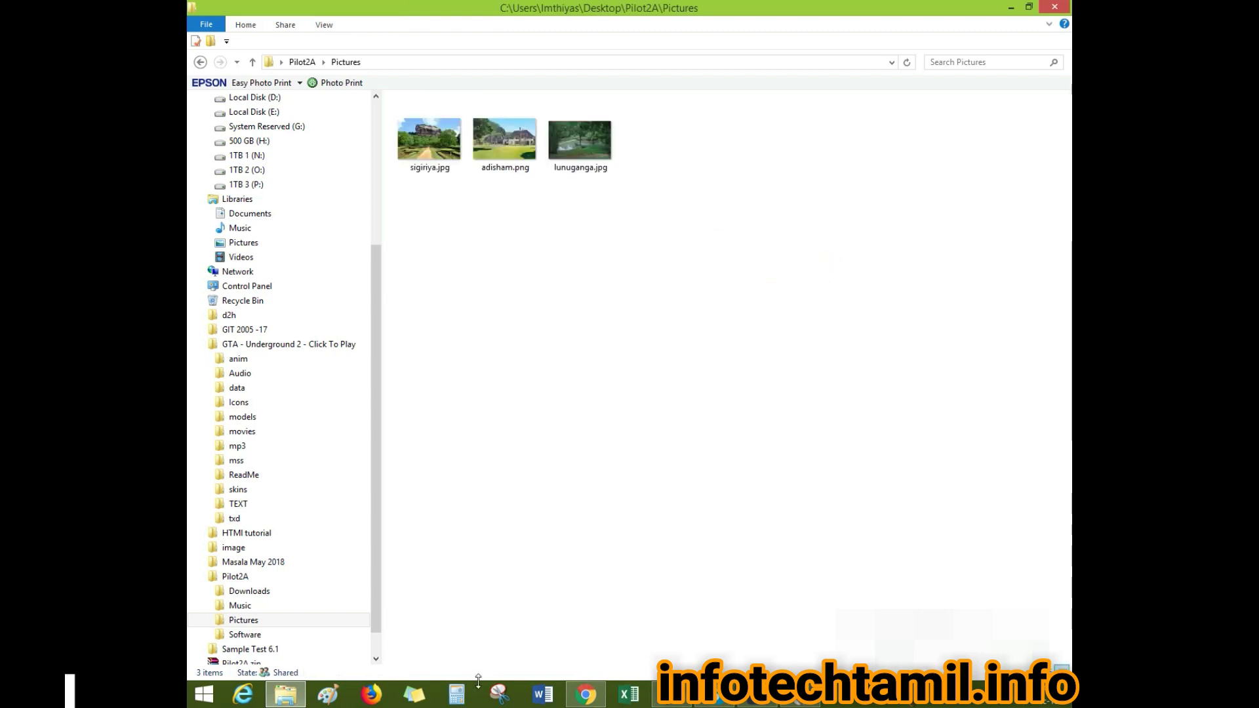
# Read task v about the audio files in the Downloads folder in Chrome, and return to File Explorer
pyautogui.click(585, 695)
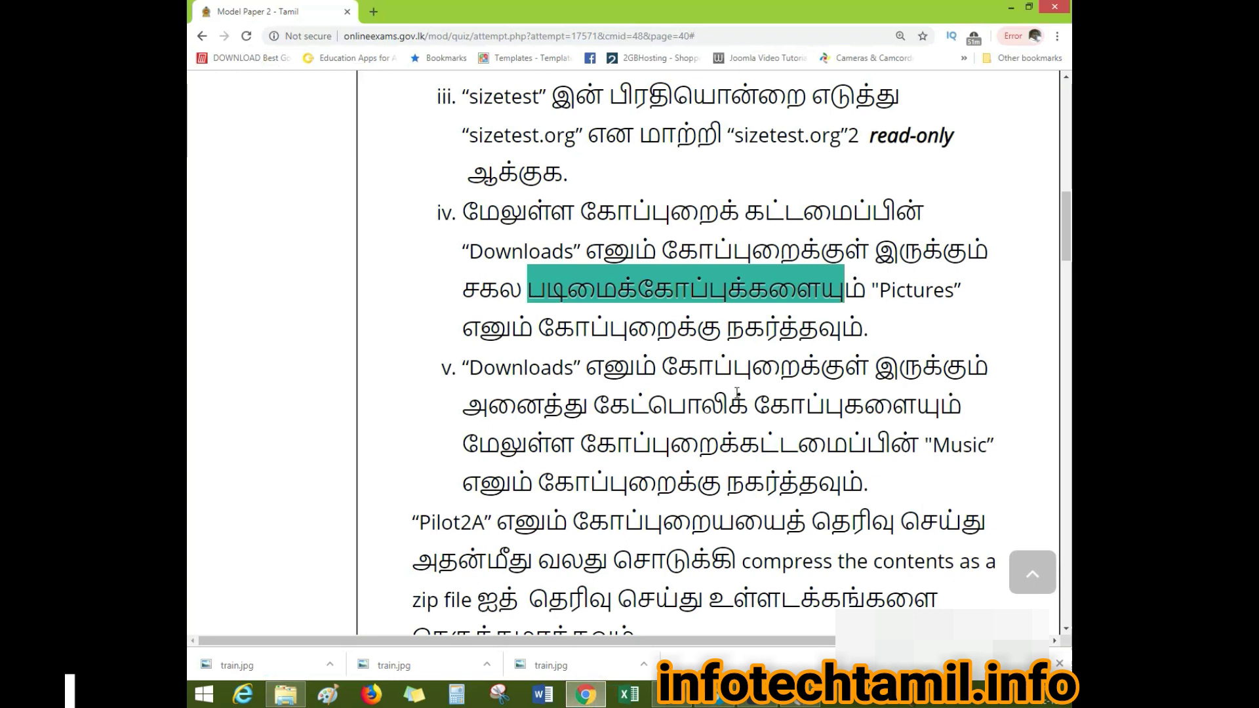
pyautogui.scroll(-1, 738, 390)
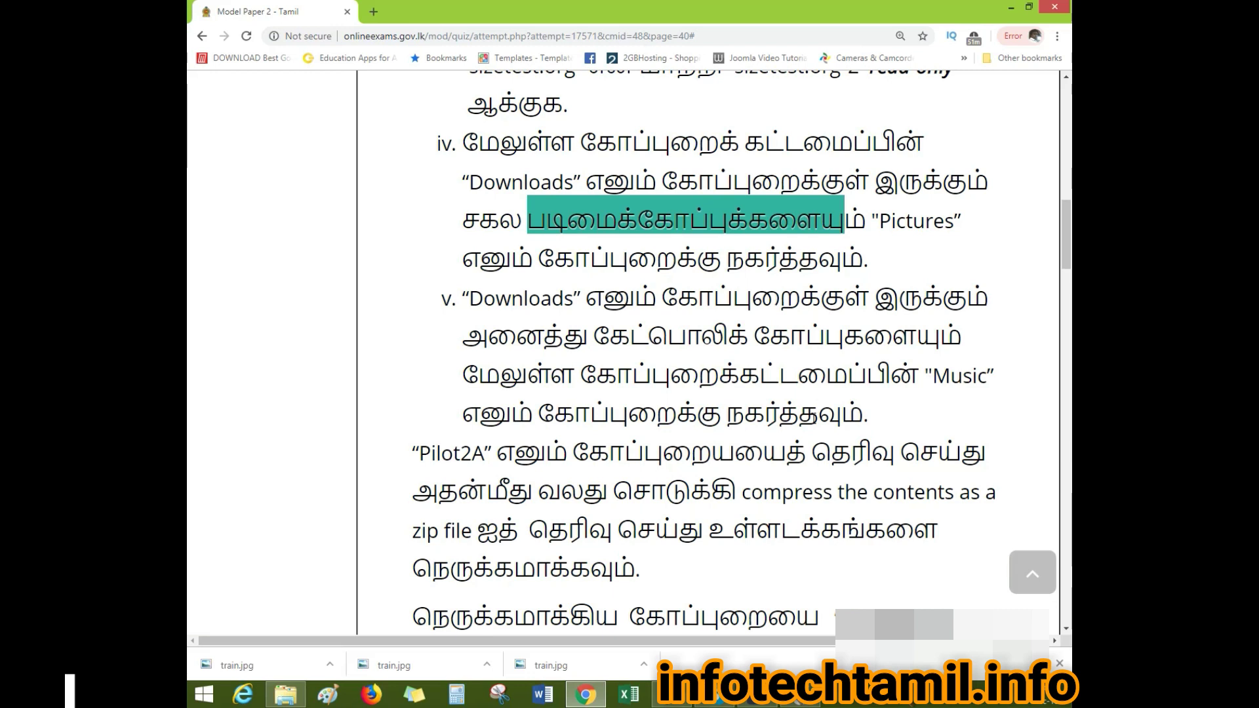
pyautogui.click(286, 694)
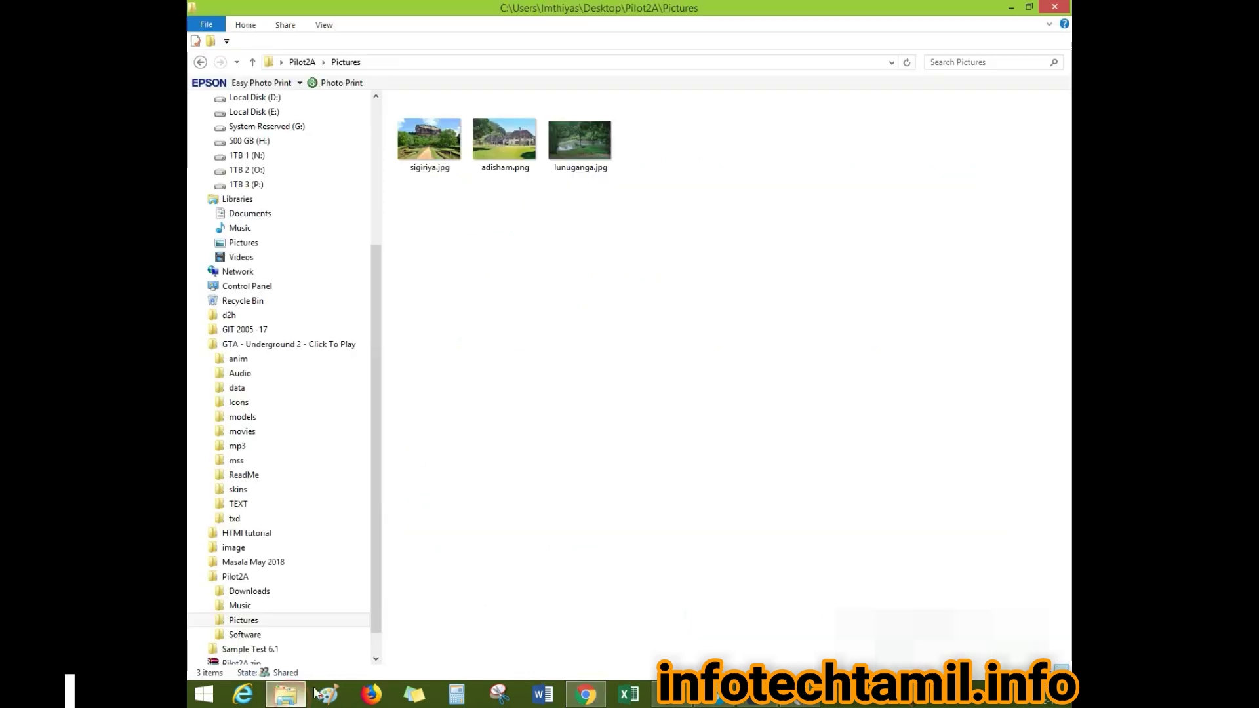
# Open the Downloads folder inside Pilot2A and display its audio files as large icons
pyautogui.click(201, 62)
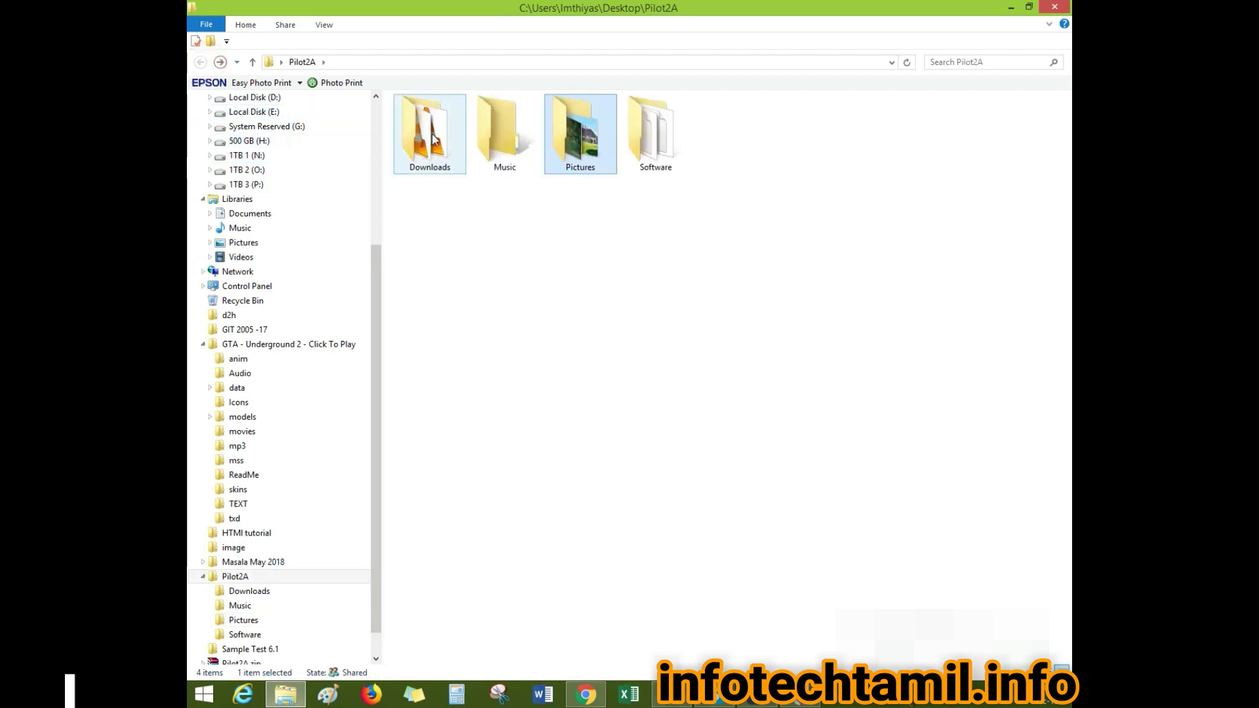
pyautogui.click(432, 139)
pyautogui.doubleClick(433, 139)
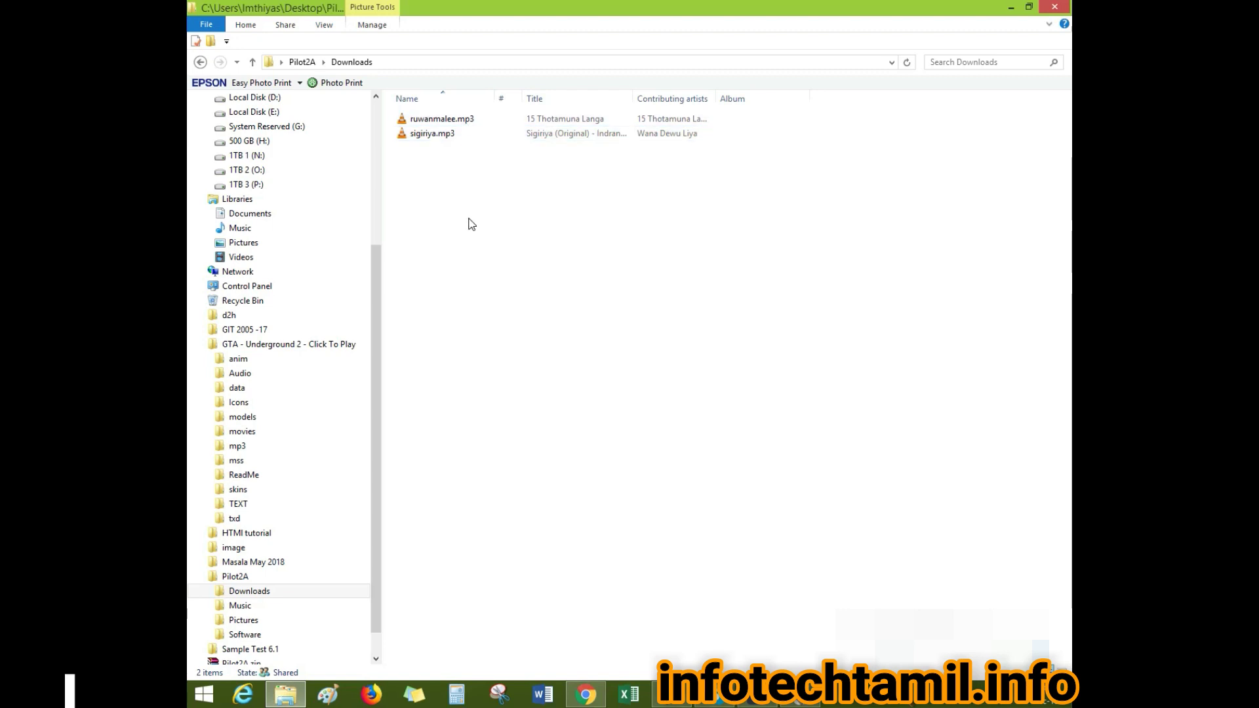
pyautogui.rightClick(530, 183)
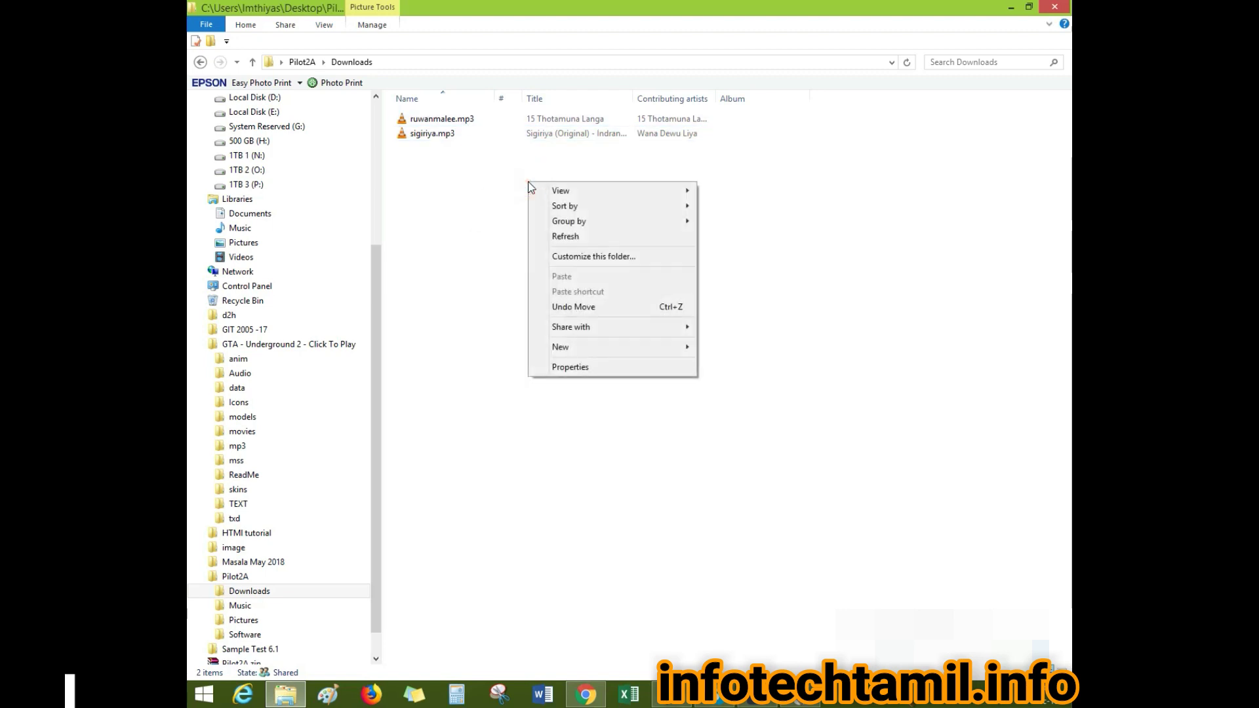
pyautogui.click(497, 185)
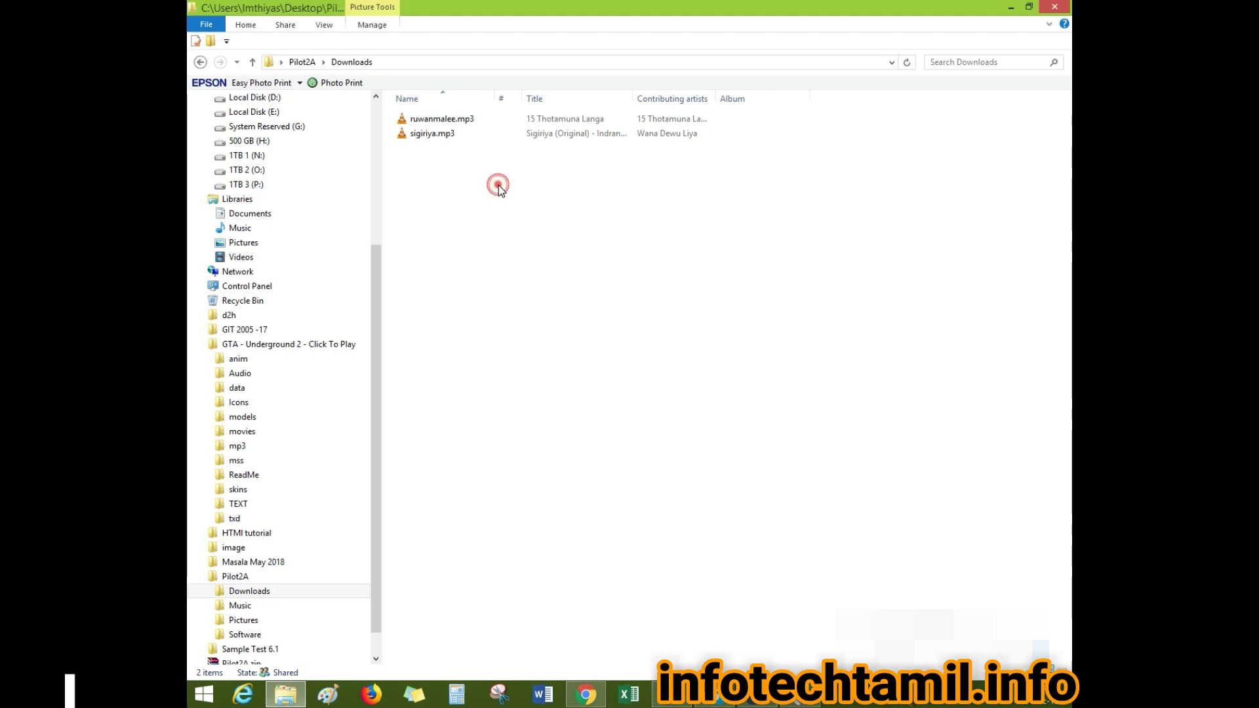
pyautogui.moveTo(427, 157); pyautogui.dragTo(487, 111)
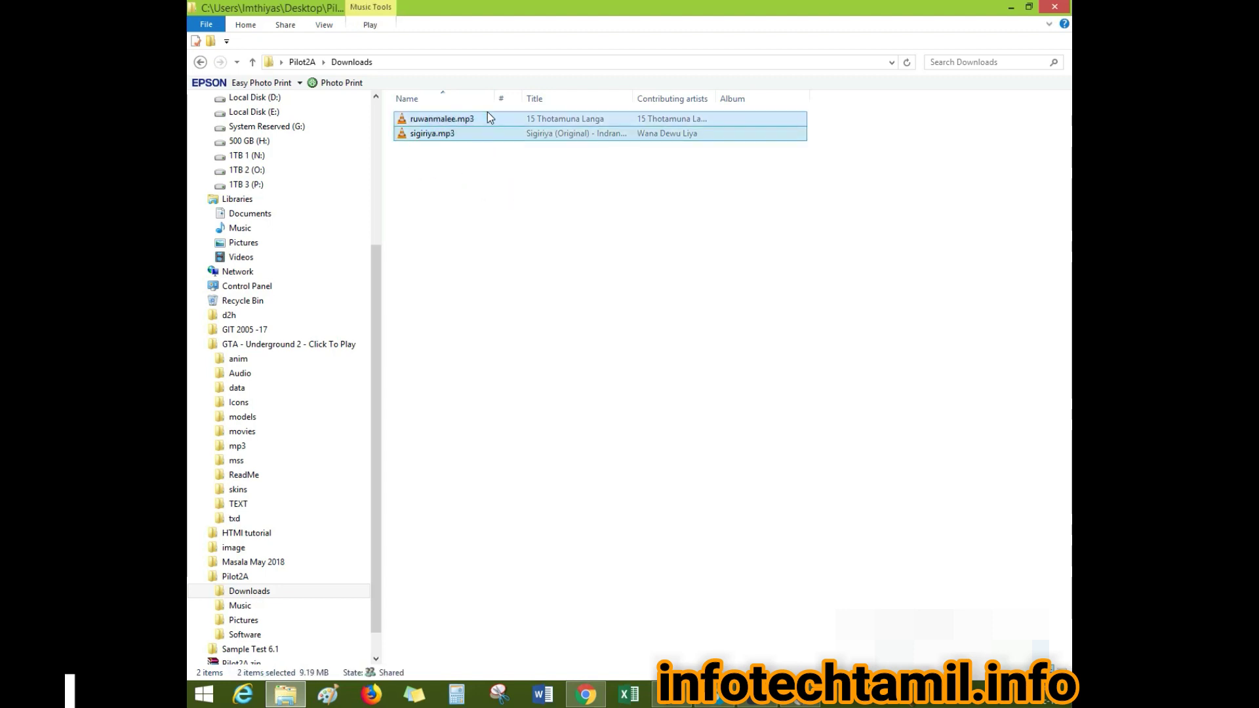
pyautogui.click(476, 177)
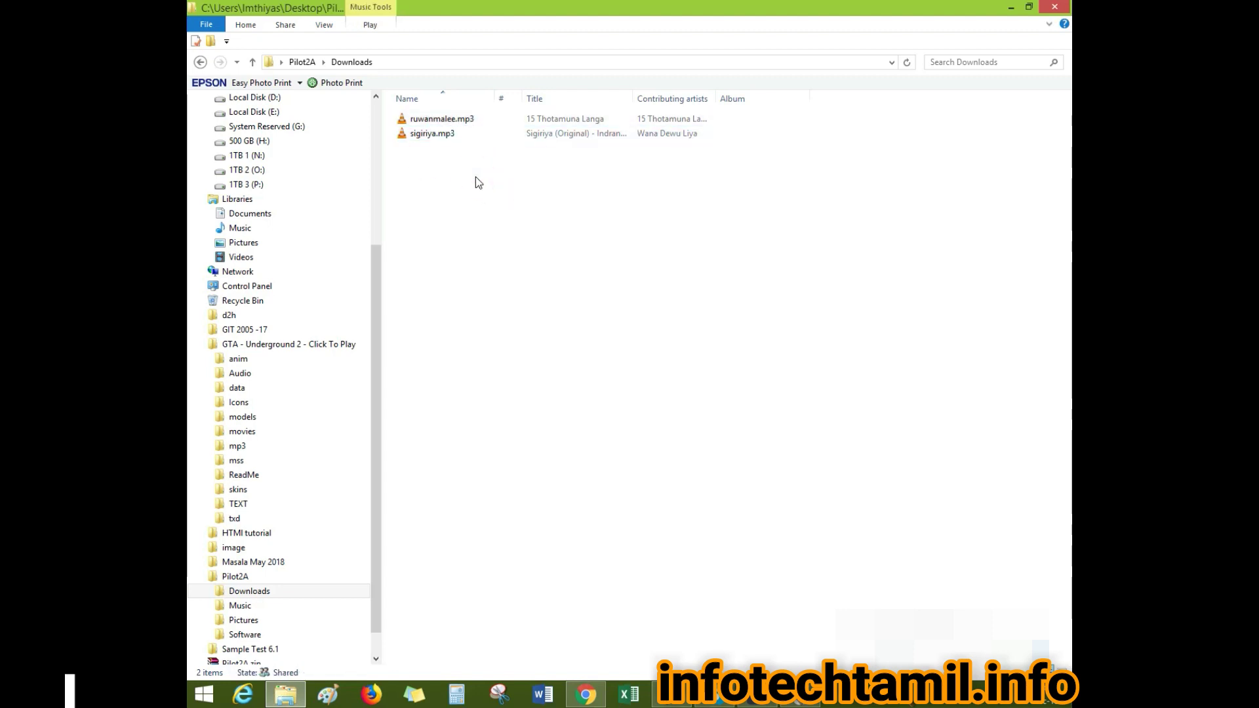
pyautogui.rightClick(497, 175)
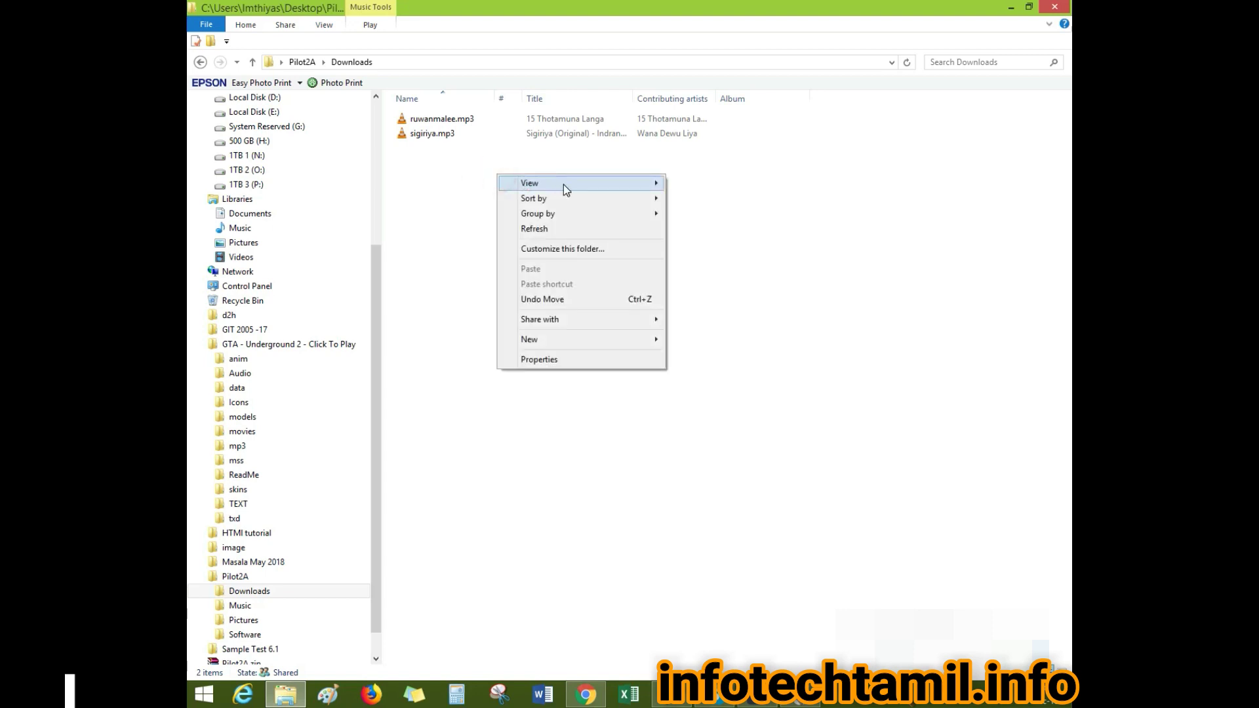
pyautogui.moveTo(564, 184)
pyautogui.click(699, 196)
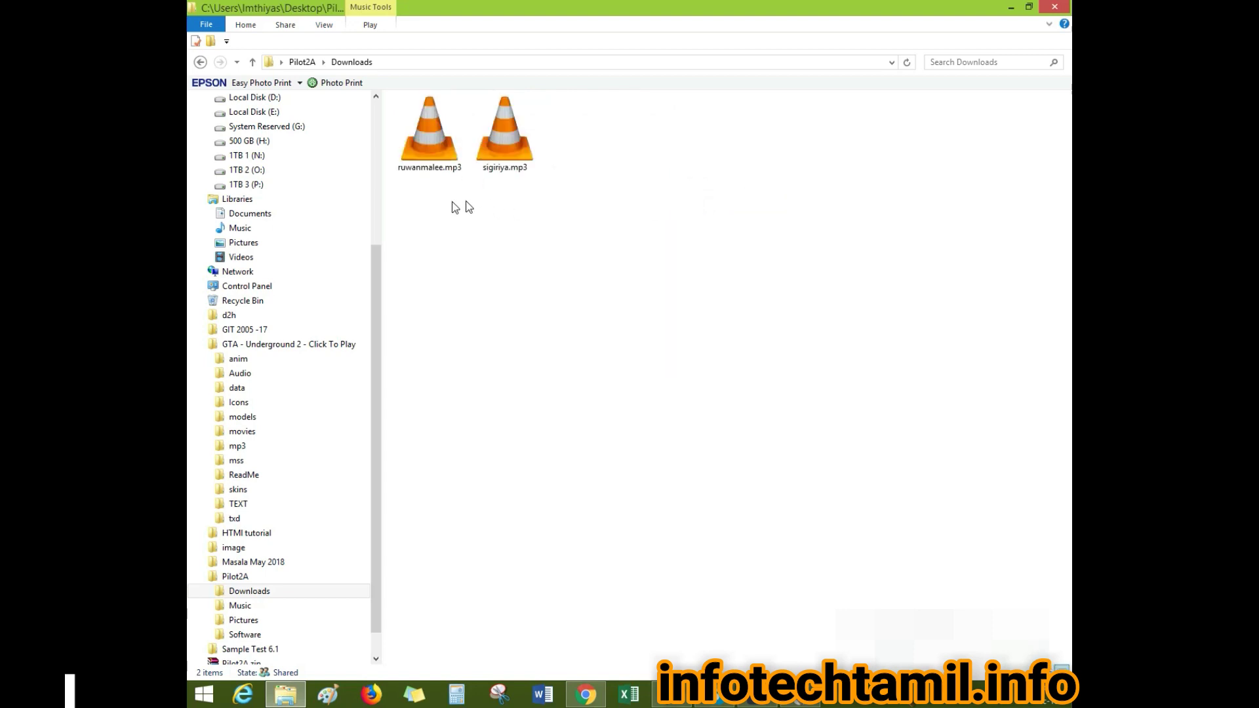
# Move ruwanmalee.mp3 and sigiriya.mp3 from the Downloads folder to the Music folder of Pilot2A
pyautogui.moveTo(428, 208); pyautogui.dragTo(537, 146)
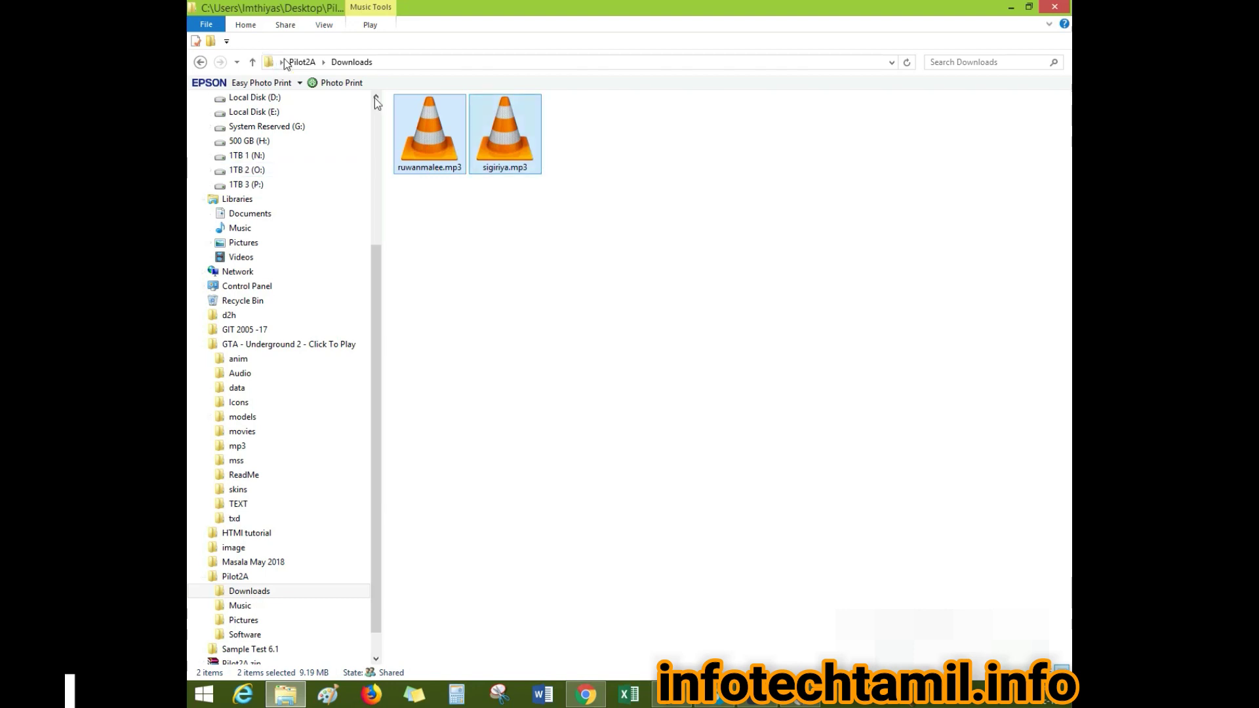
pyautogui.rightClick(513, 139)
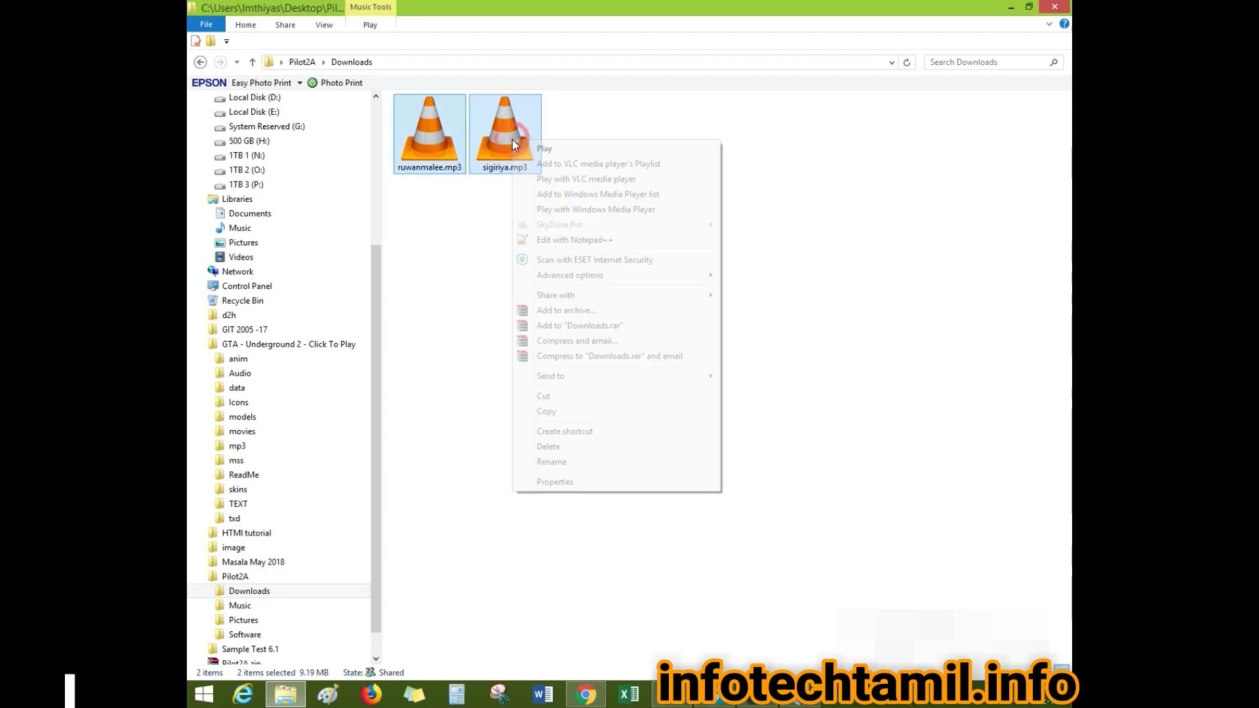
pyautogui.click(576, 400)
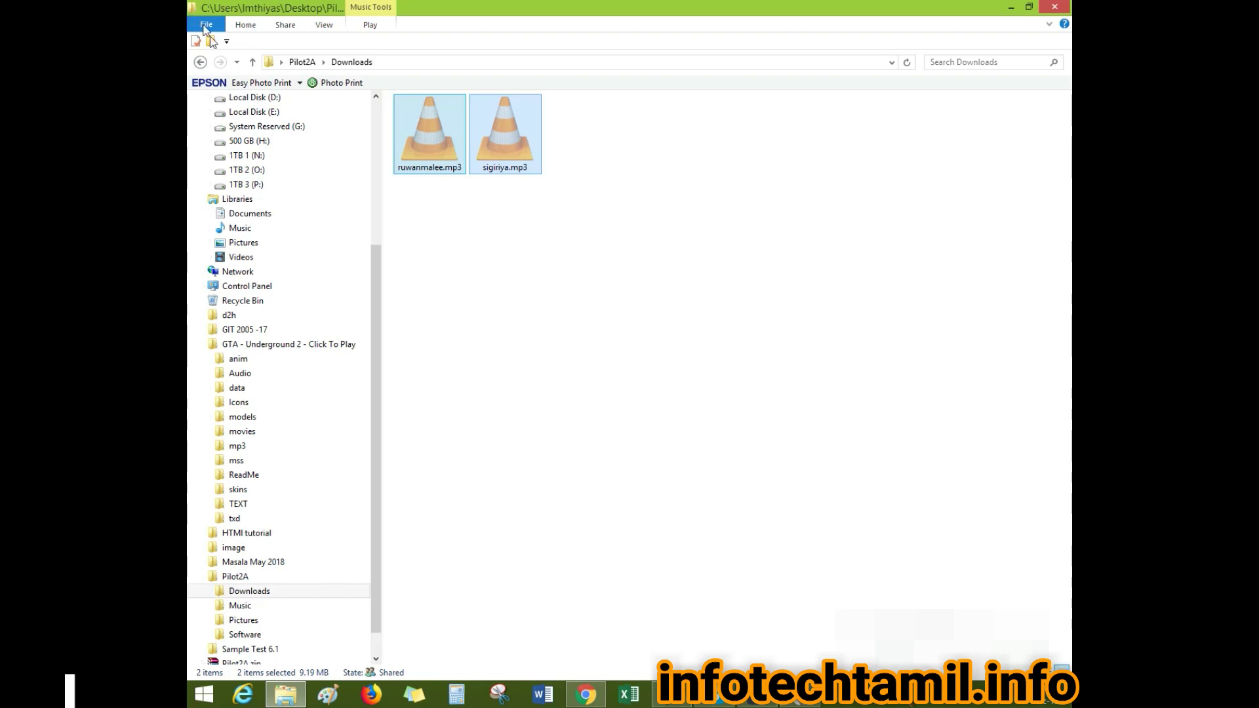
pyautogui.click(203, 65)
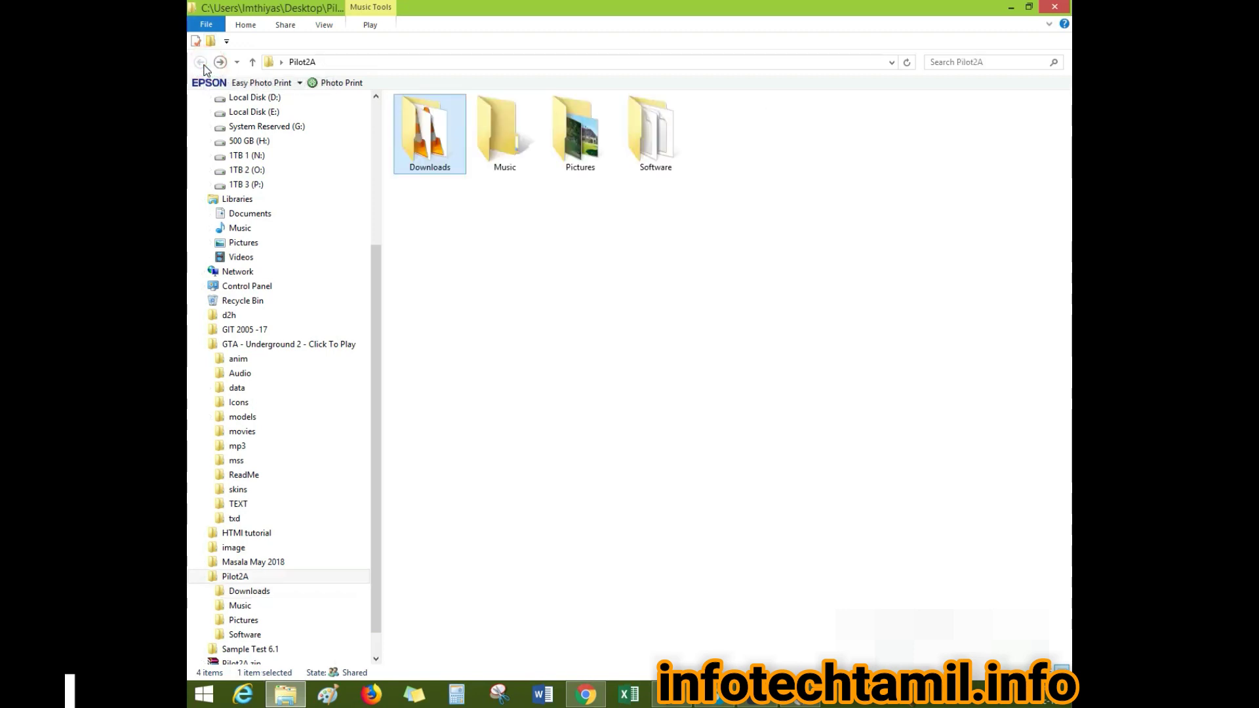
pyautogui.doubleClick(522, 144)
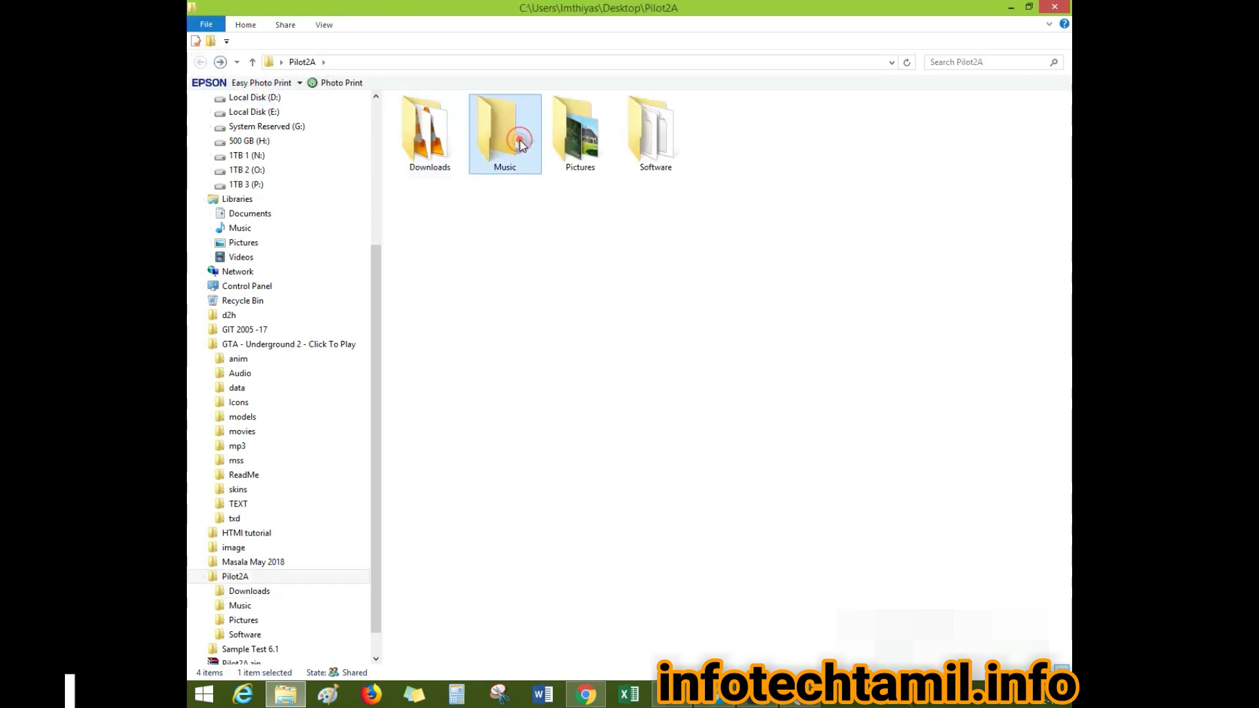
pyautogui.rightClick(519, 141)
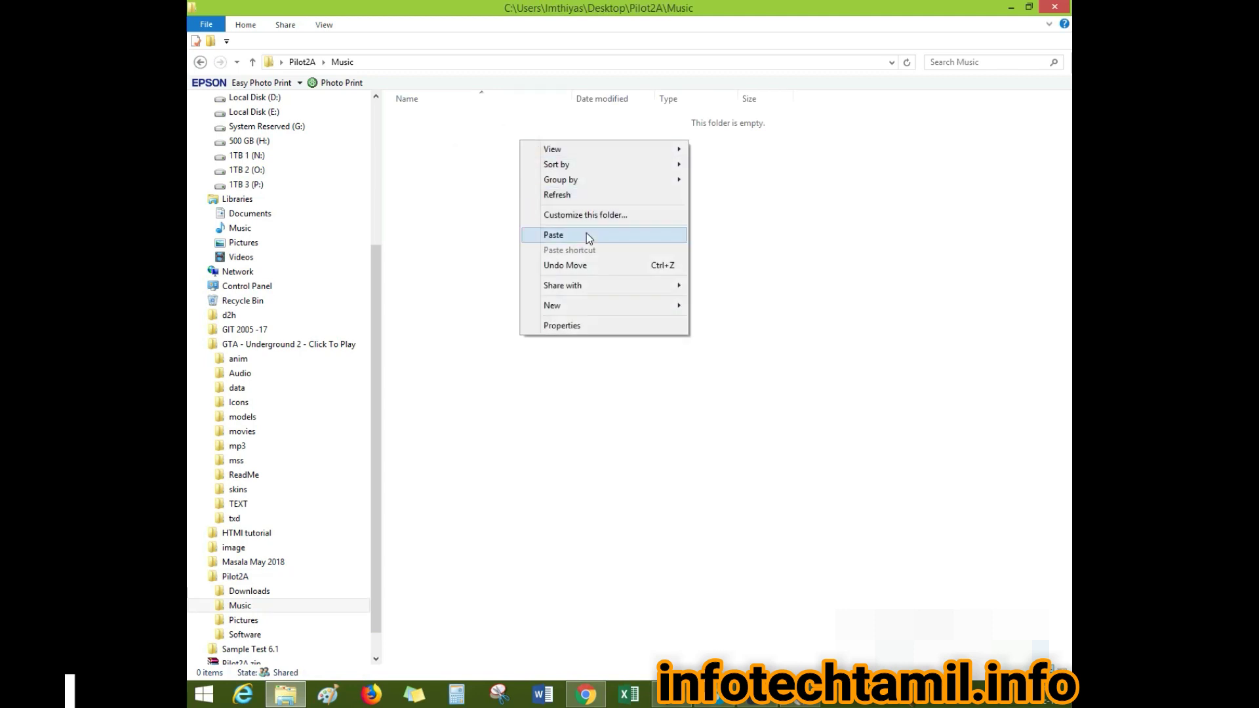
pyautogui.click(586, 234)
pyautogui.click(586, 235)
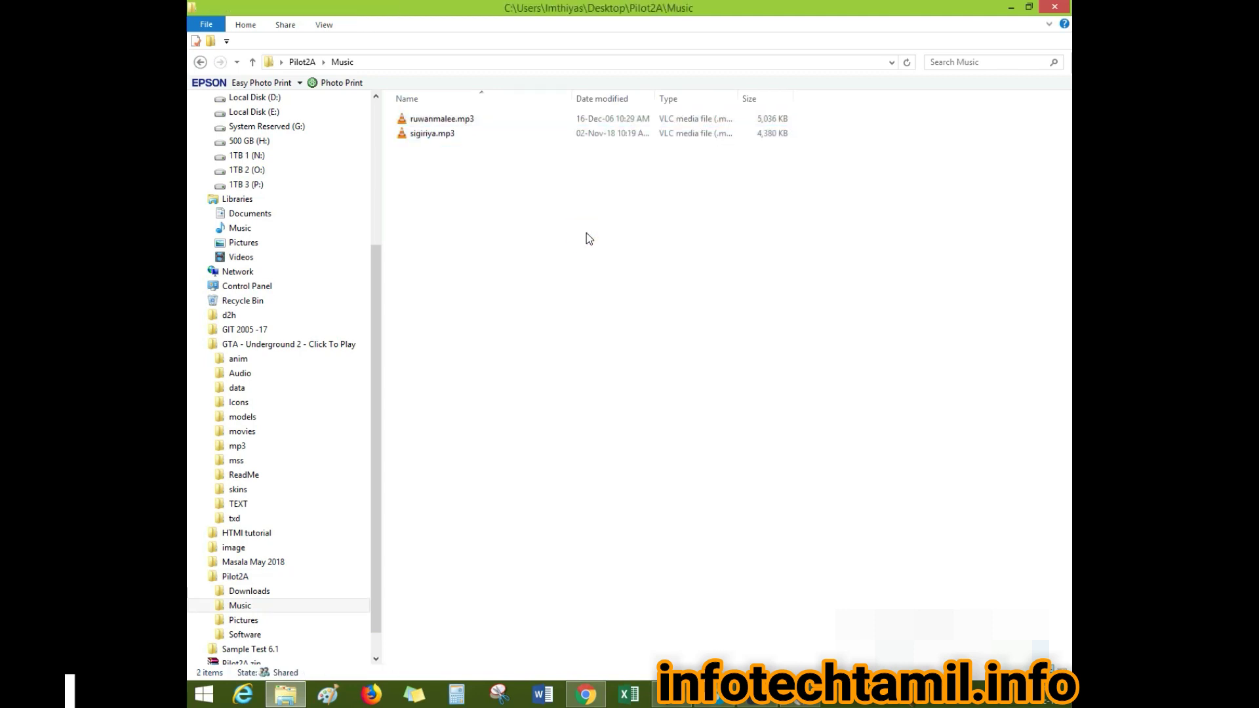
# Display the files in the Music folder as large icons
pyautogui.rightClick(586, 235)
pyautogui.moveTo(702, 243)
pyautogui.click(775, 262)
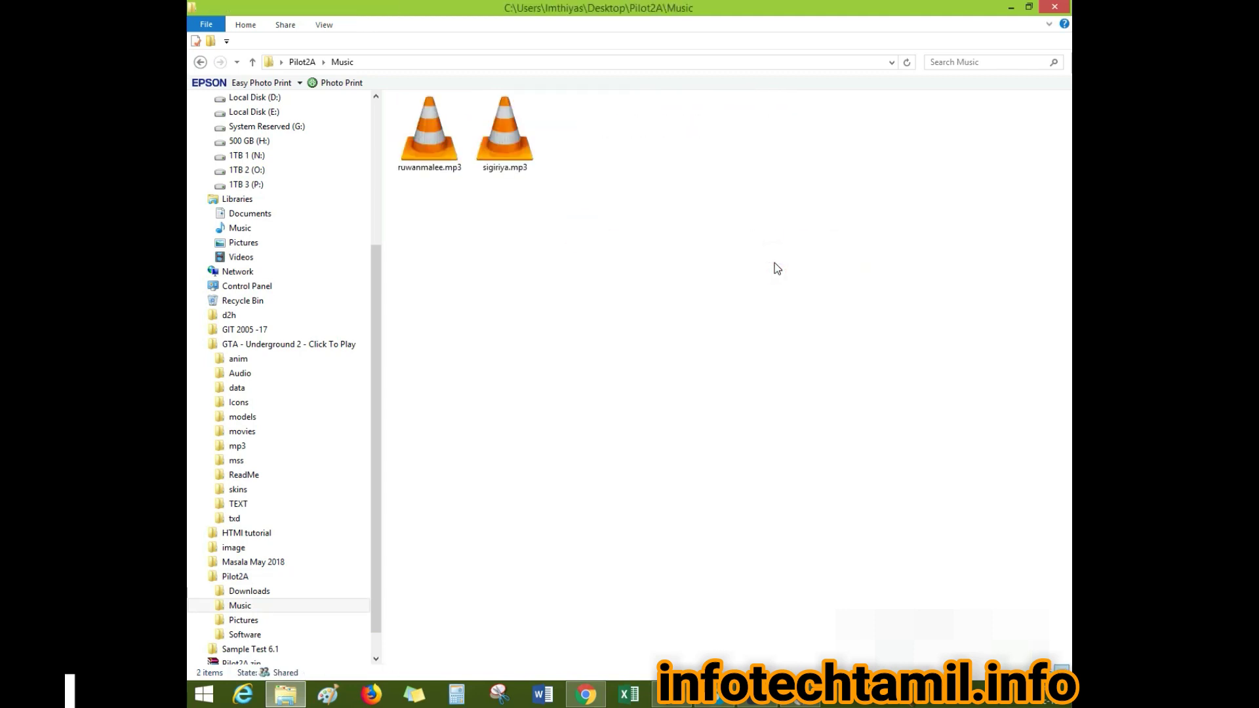
# Read the instructions in Chrome on compressing the Pilot2A folder, renaming the archive and uploading it
pyautogui.click(586, 694)
pyautogui.scroll(-2, 838, 444)
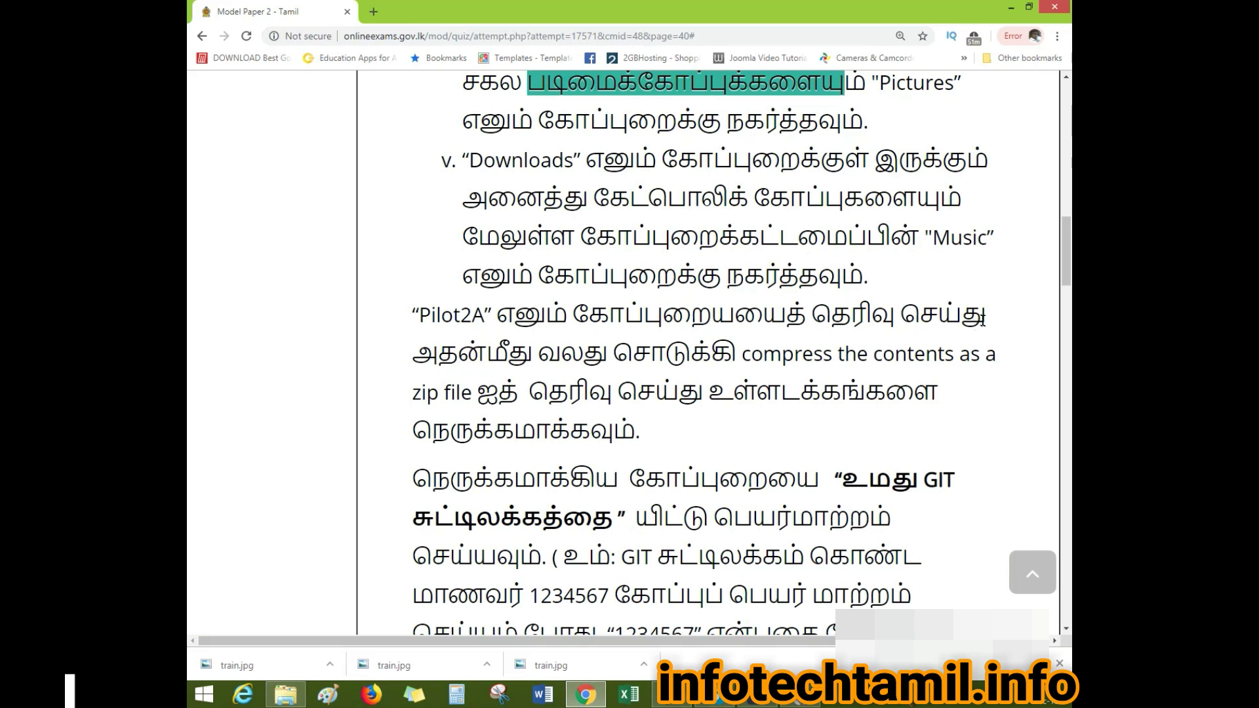
pyautogui.scroll(-1, 983, 317)
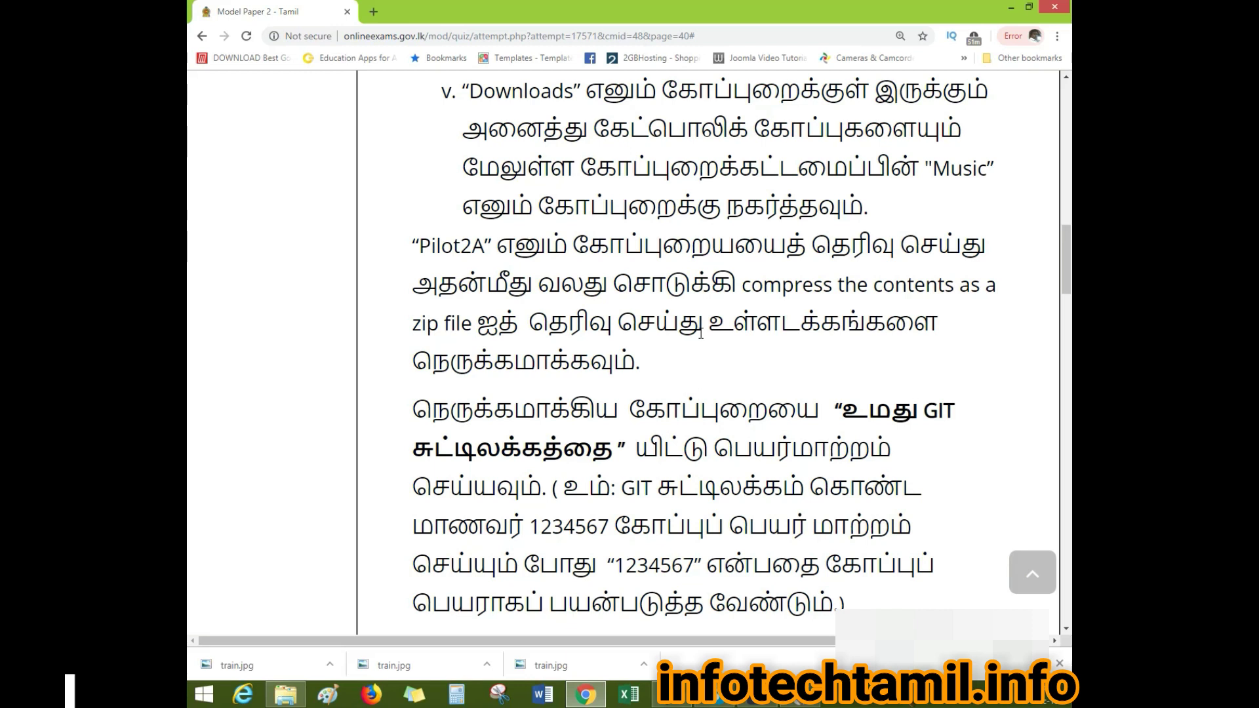
pyautogui.doubleClick(423, 246)
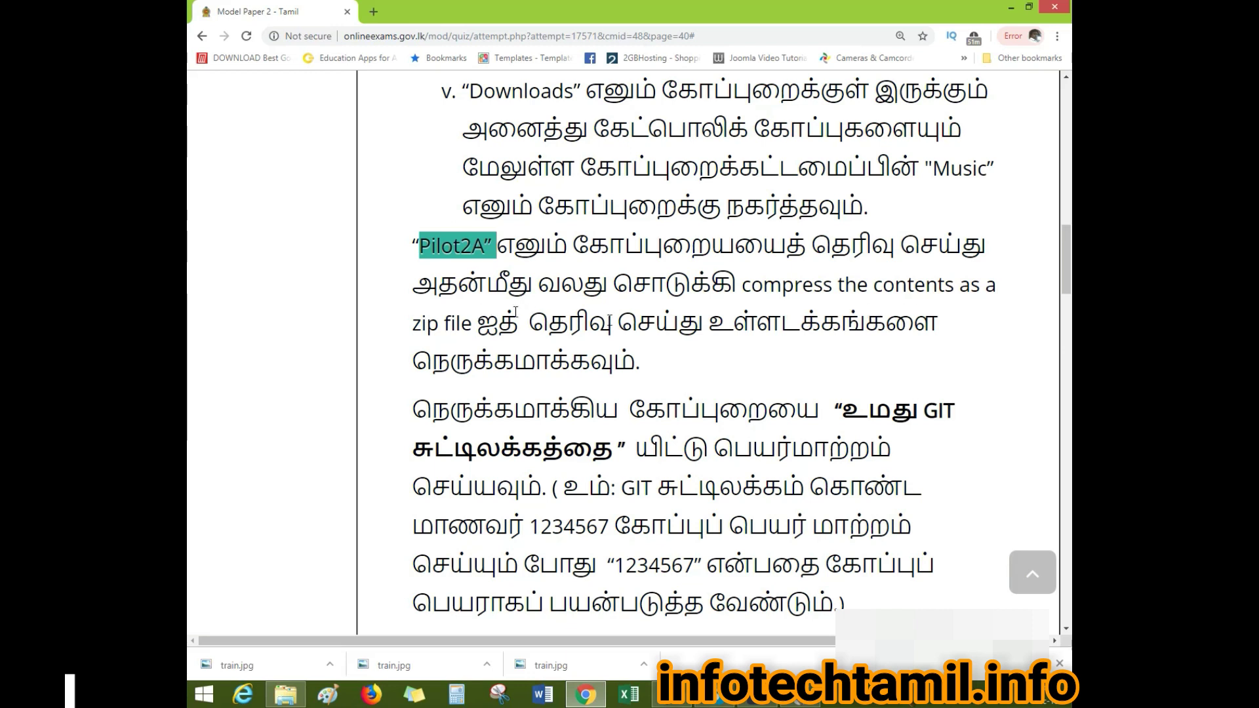
pyautogui.scroll(-2, 712, 348)
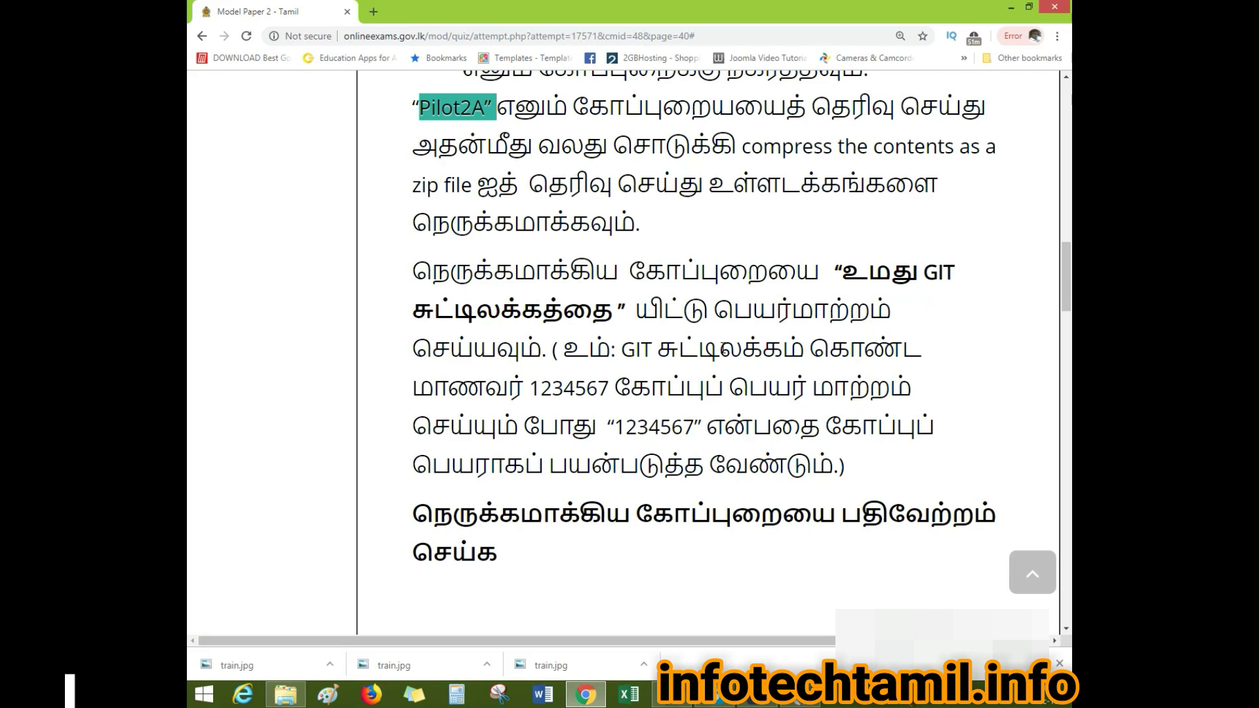
pyautogui.moveTo(425, 270); pyautogui.dragTo(587, 340)
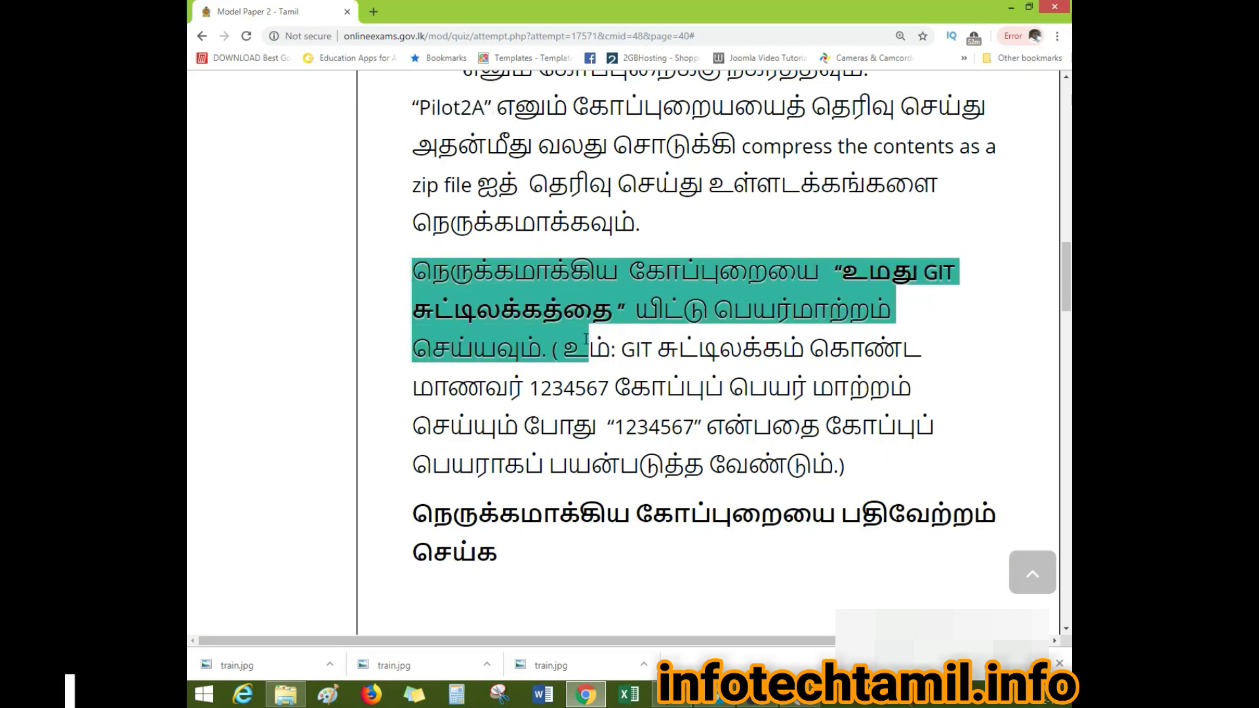
pyautogui.click(712, 577)
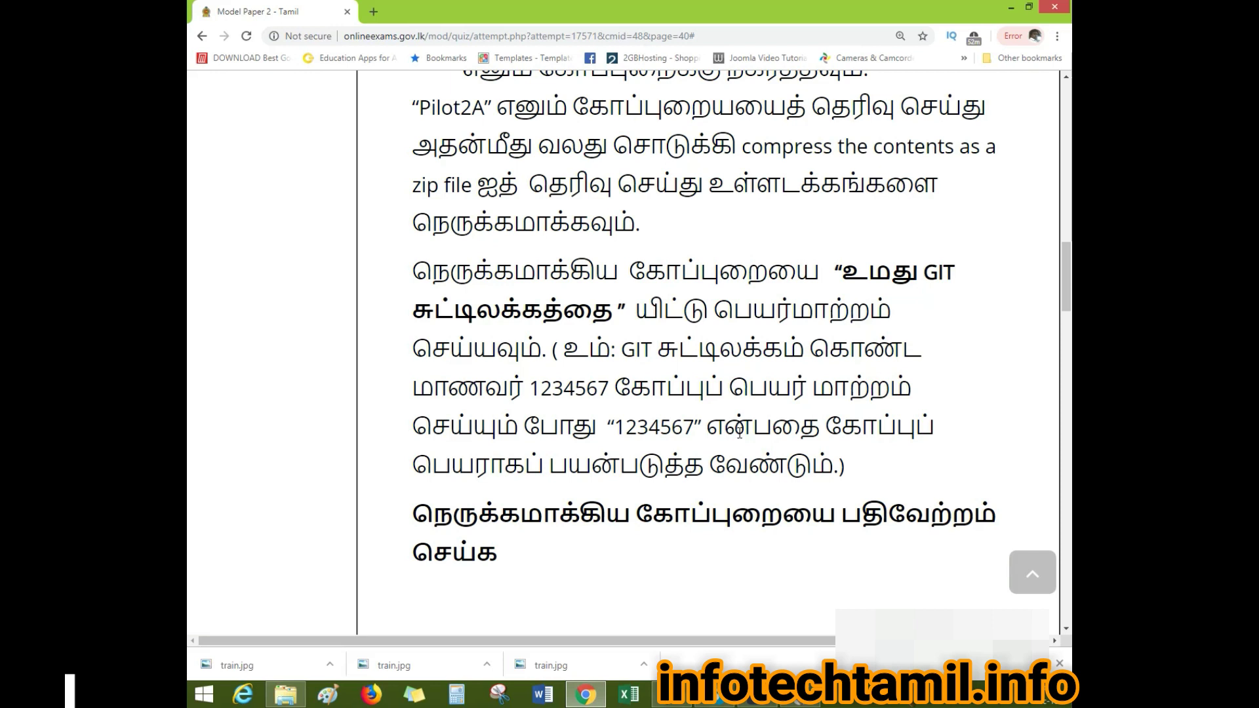
pyautogui.scroll(-1, 735, 426)
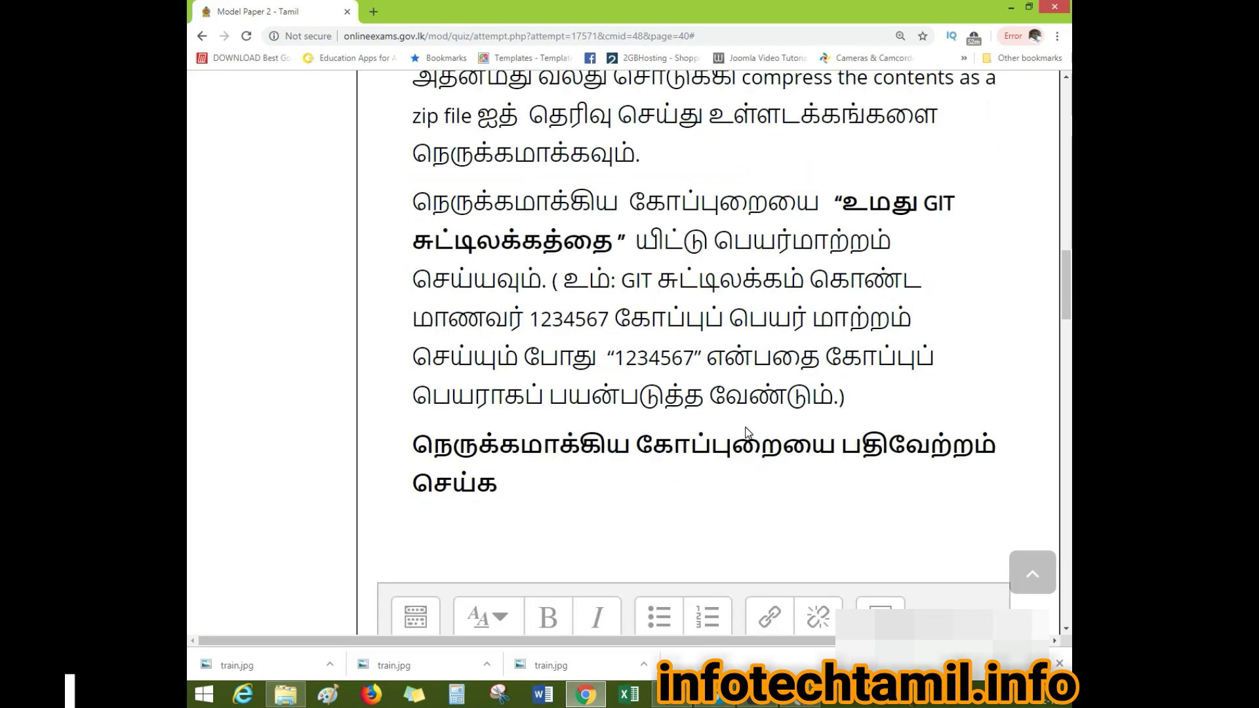
# Switch to File Explorer, close the Pilot2A folder window, and minimize Chrome to reach the desktop
pyautogui.click(277, 697)
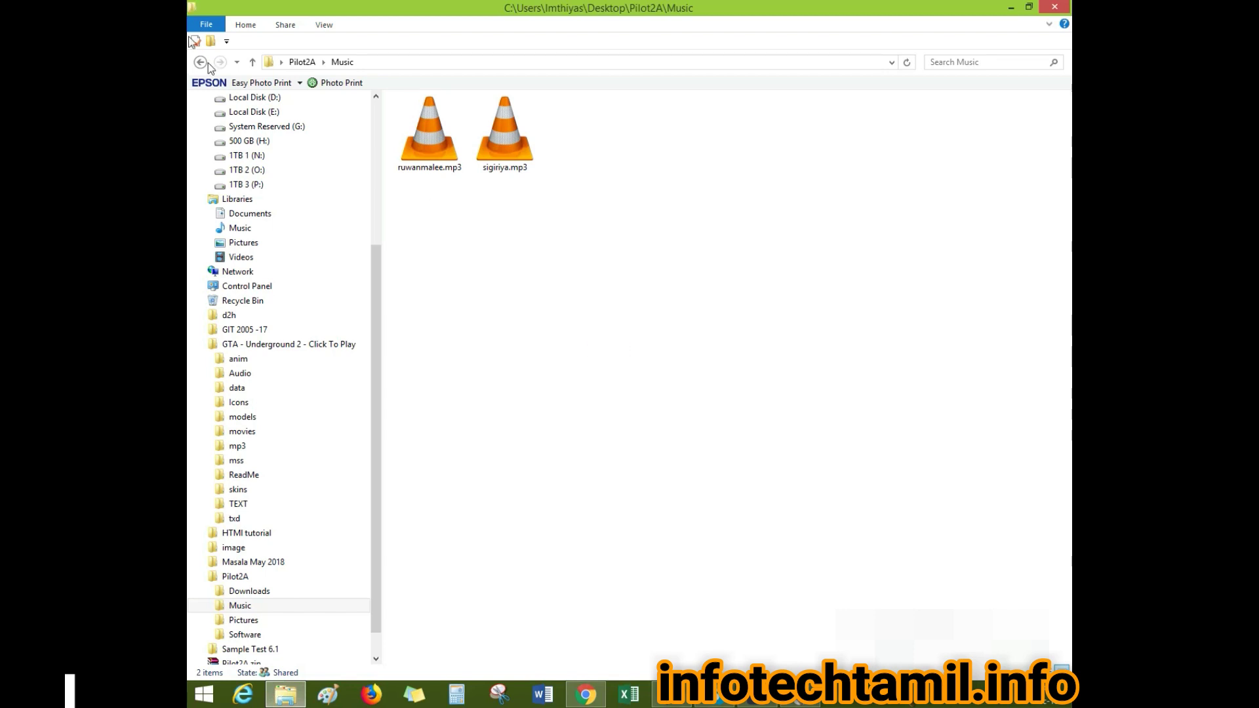
pyautogui.click(200, 63)
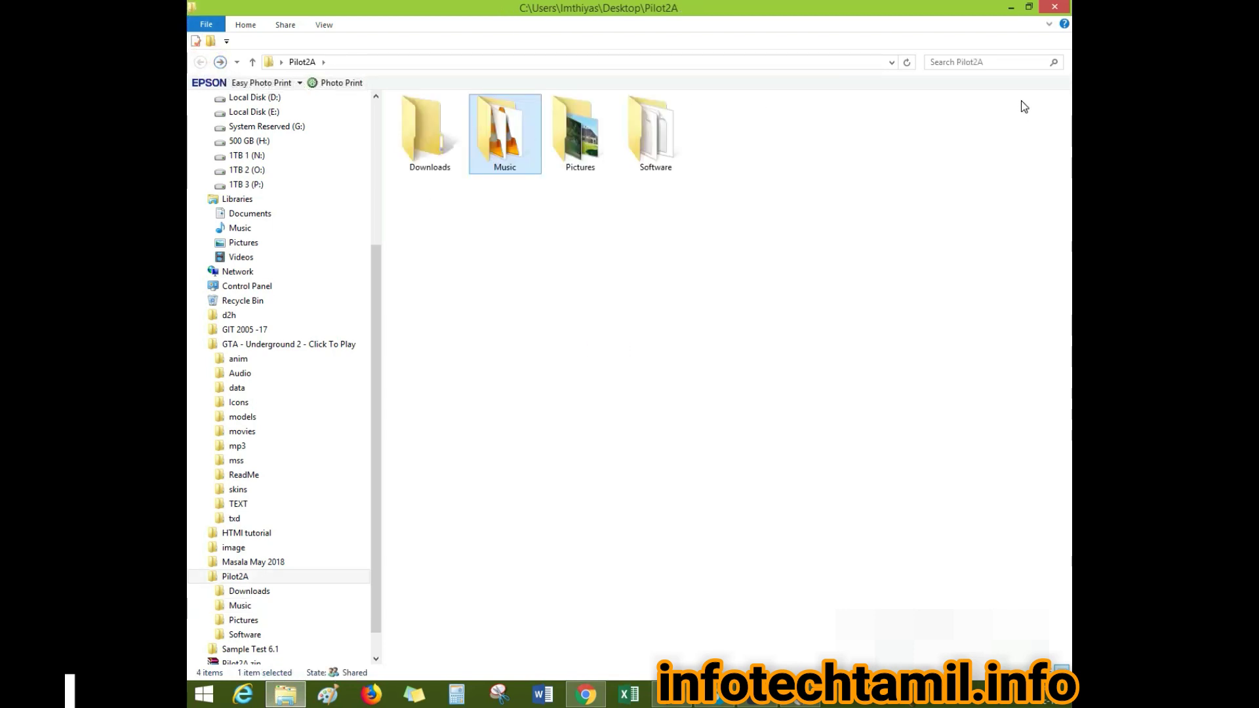
pyautogui.click(1054, 8)
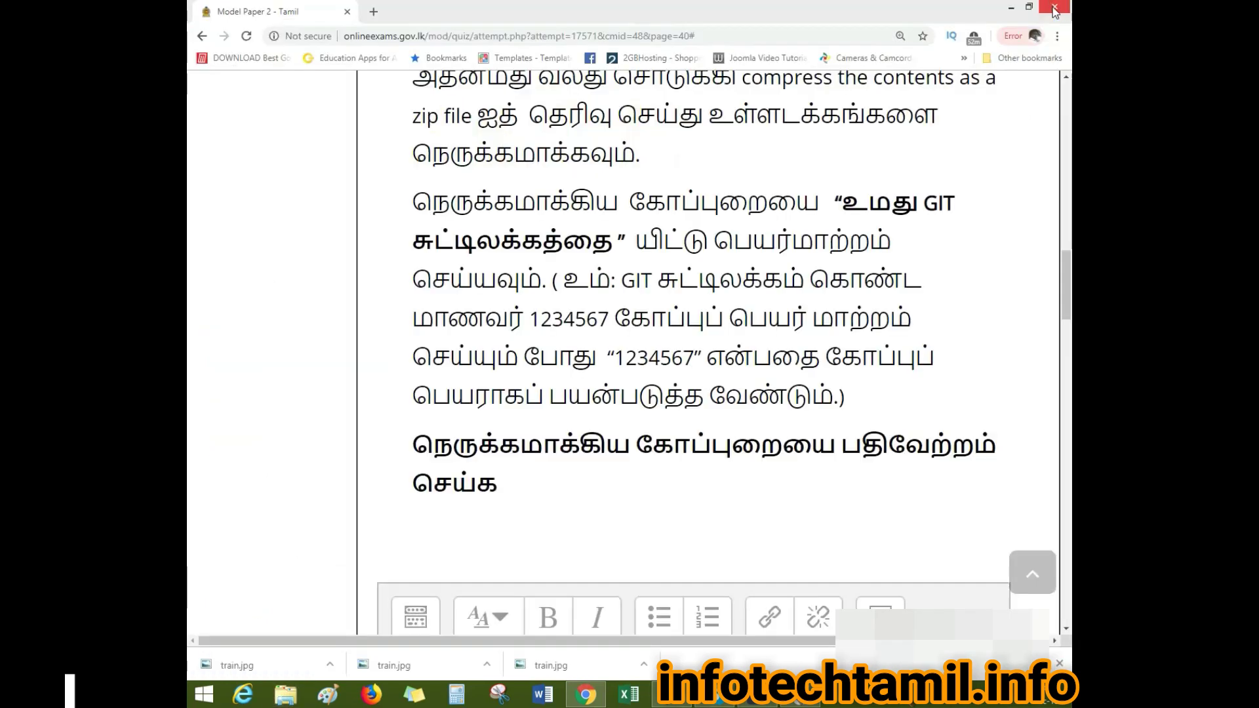
pyautogui.click(1011, 8)
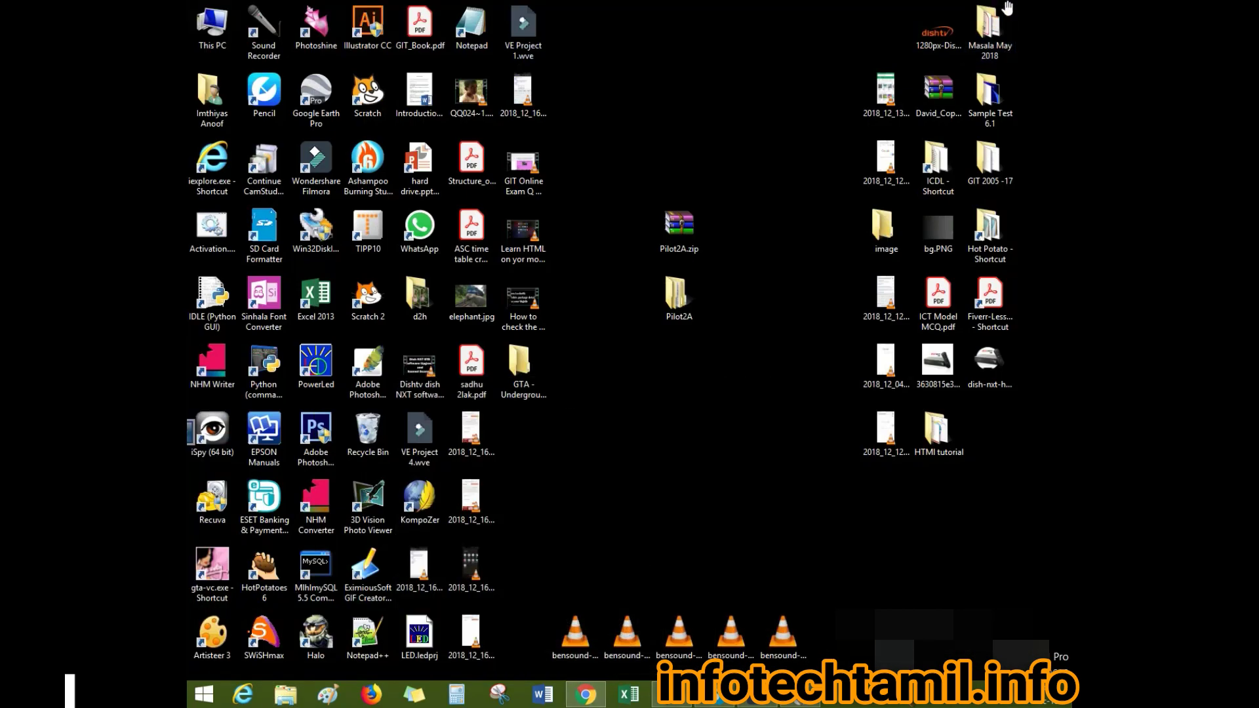
# Compress the Pilot2A folder on the desktop into Pilot2A.rar and place the archive directly below the folder
pyautogui.moveTo(675, 308); pyautogui.dragTo(673, 333)
pyautogui.click(697, 363)
pyautogui.click(682, 300)
pyautogui.rightClick(682, 300)
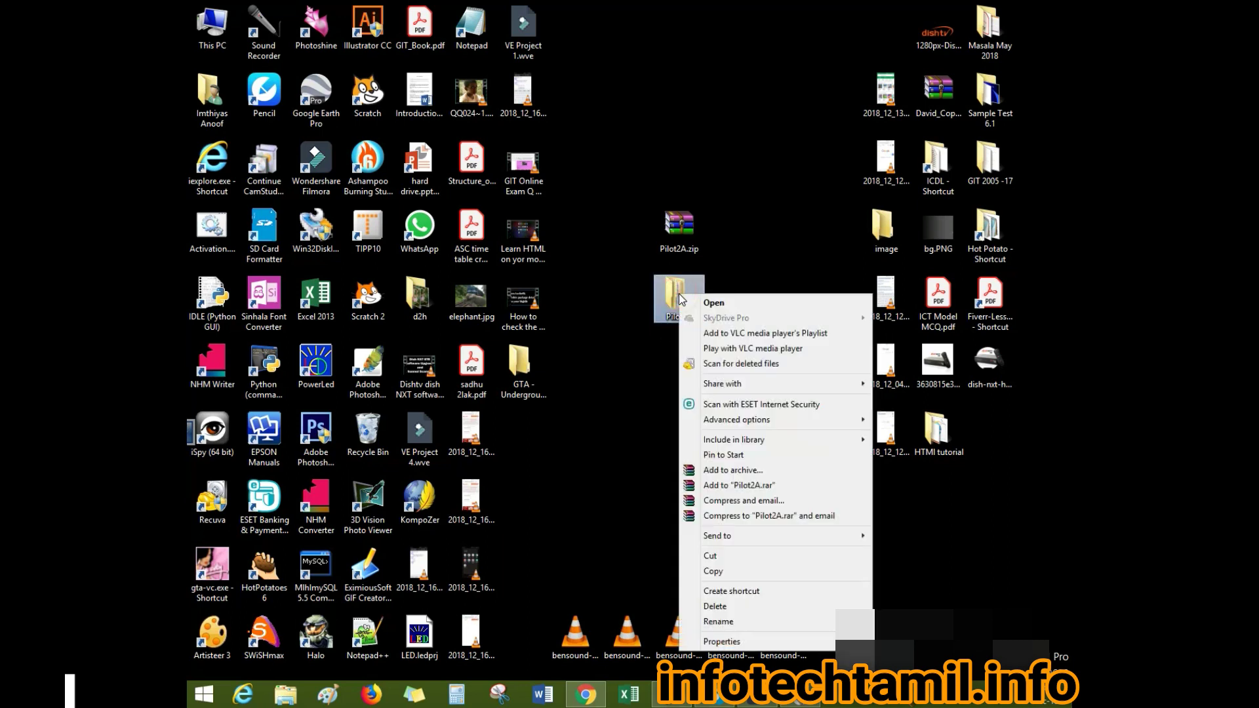
pyautogui.click(725, 487)
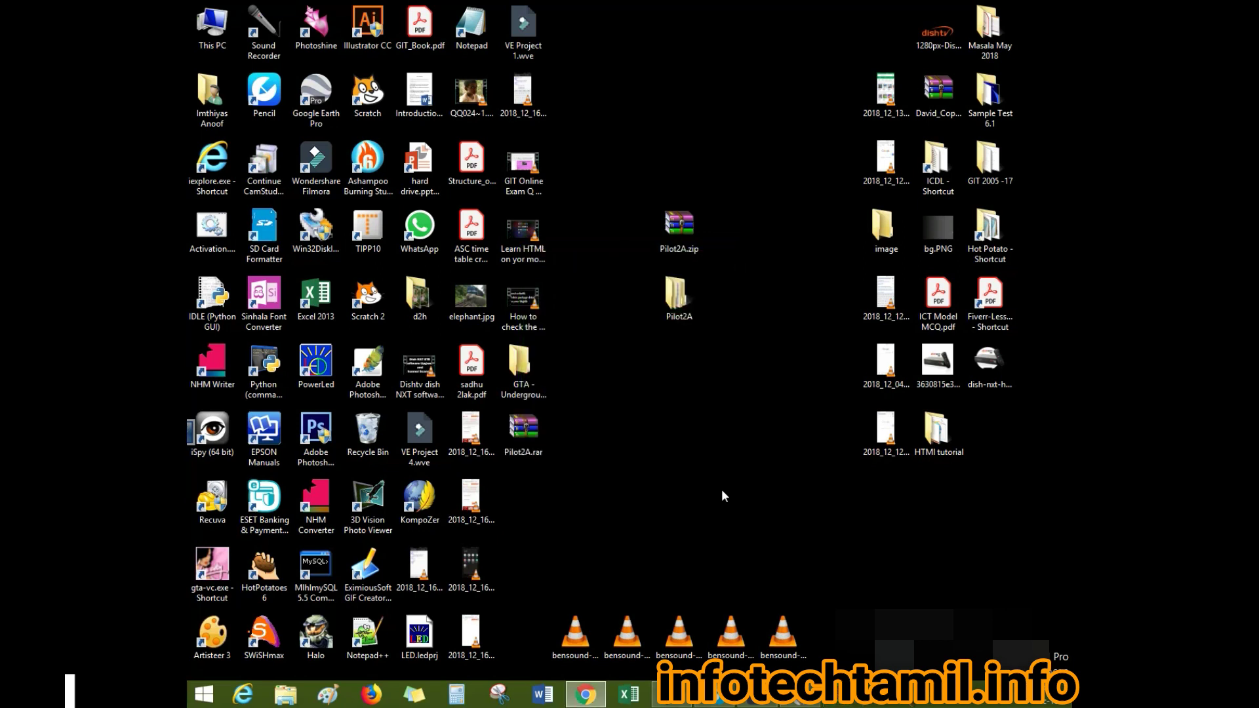
pyautogui.moveTo(543, 427); pyautogui.dragTo(690, 371)
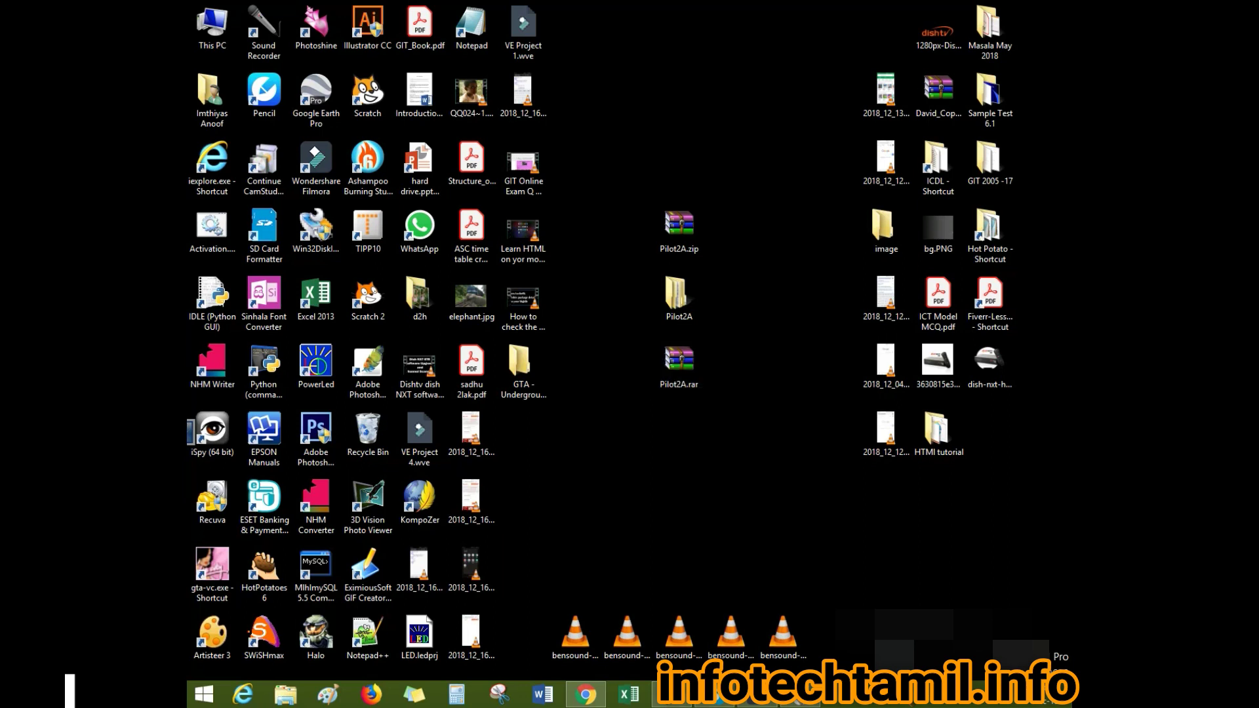
# Check the renaming instruction in Chrome, and rename Pilot2A.rar on the desktop to "Your Admission no.rar"
pyautogui.click(586, 695)
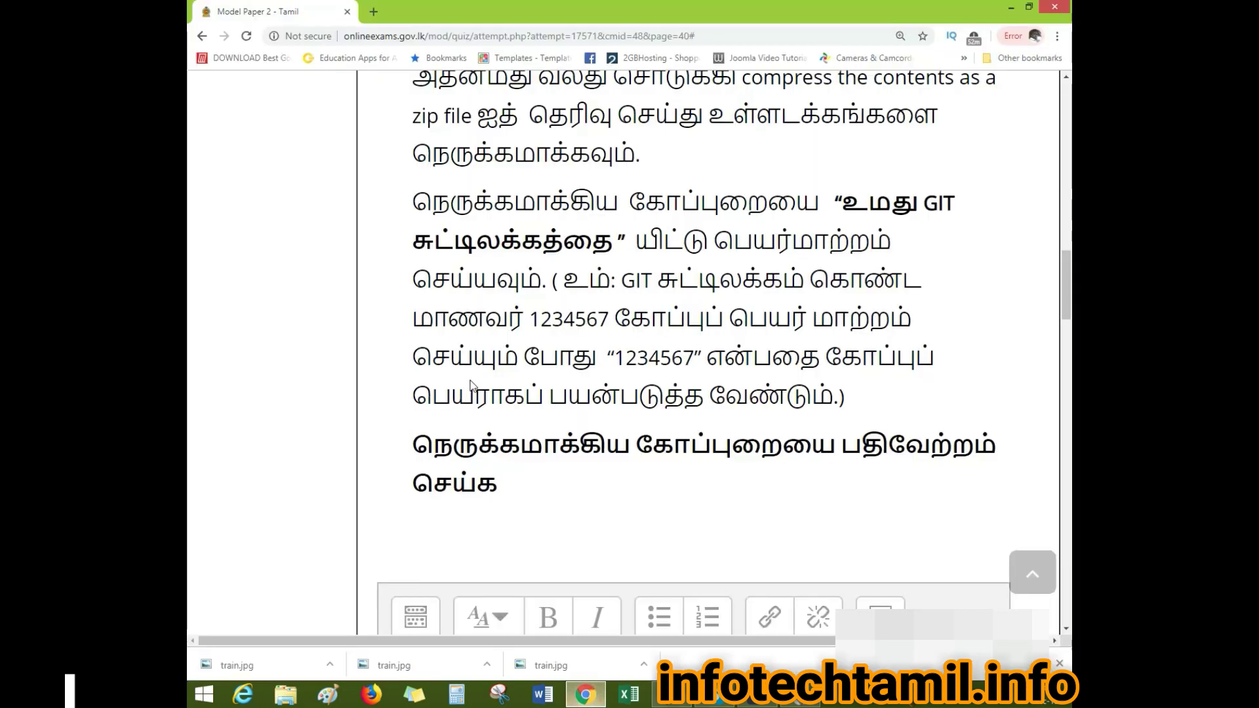
pyautogui.scroll(1, 653, 216)
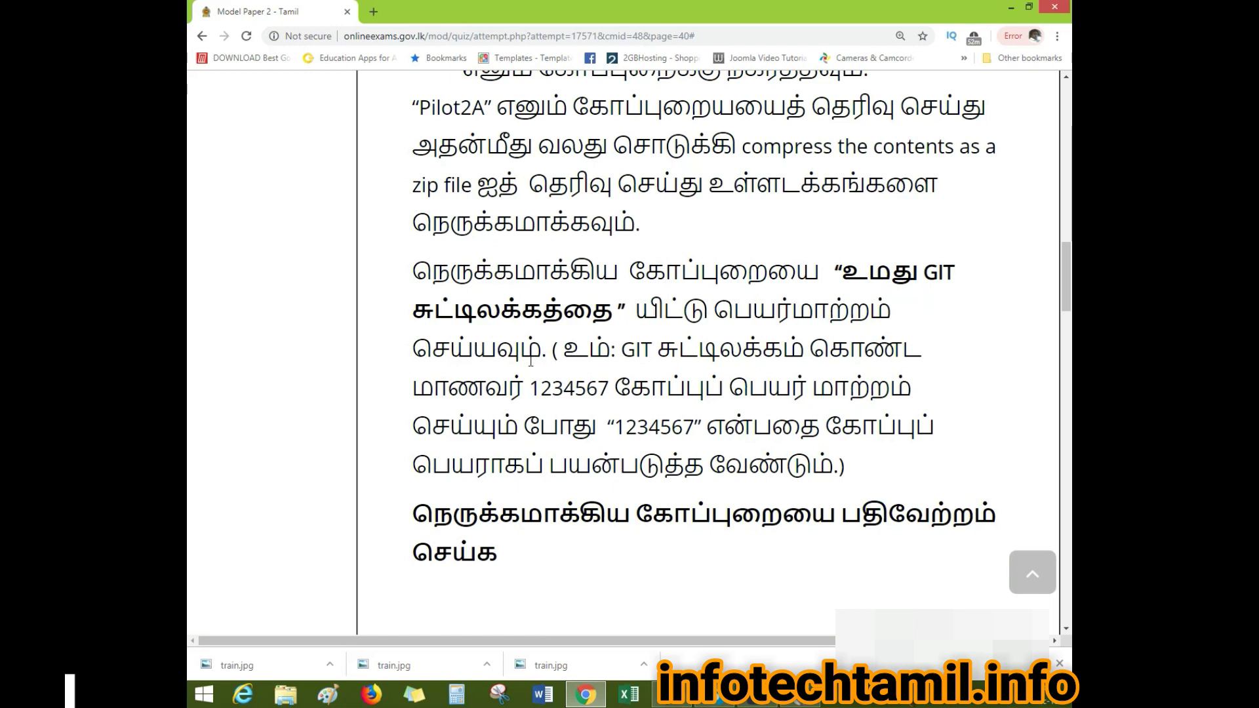
pyautogui.click(585, 695)
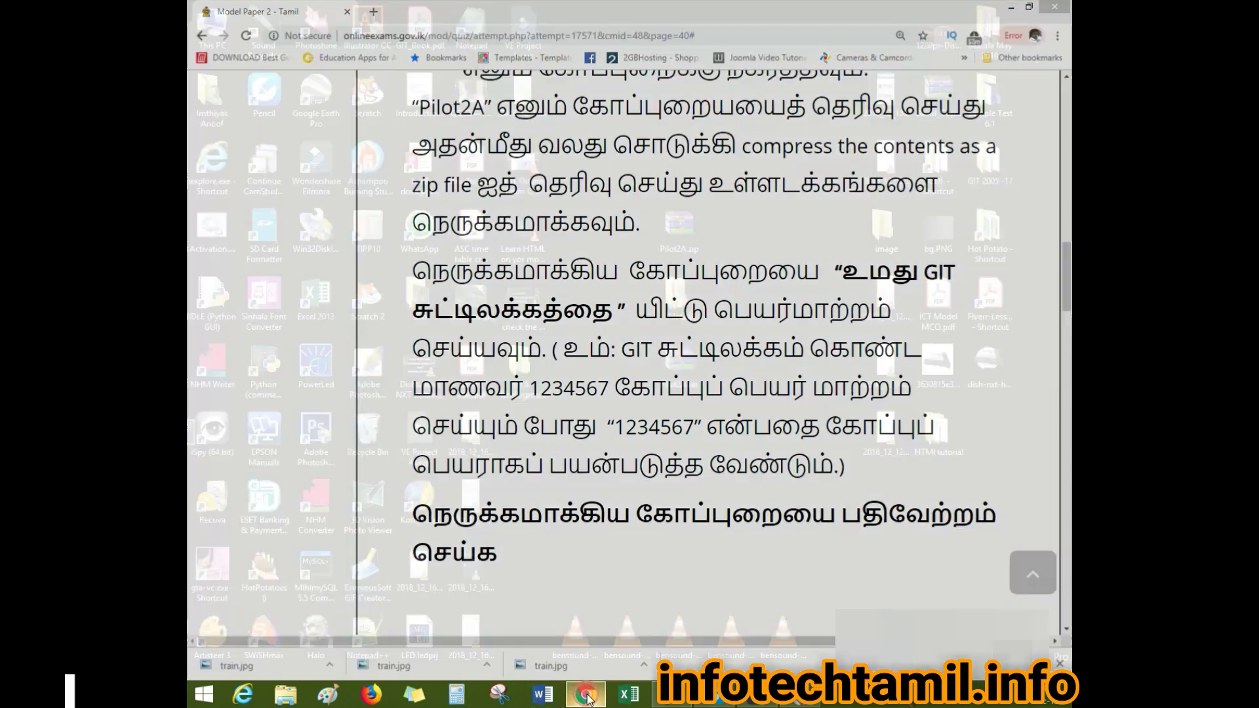
pyautogui.rightClick(683, 374)
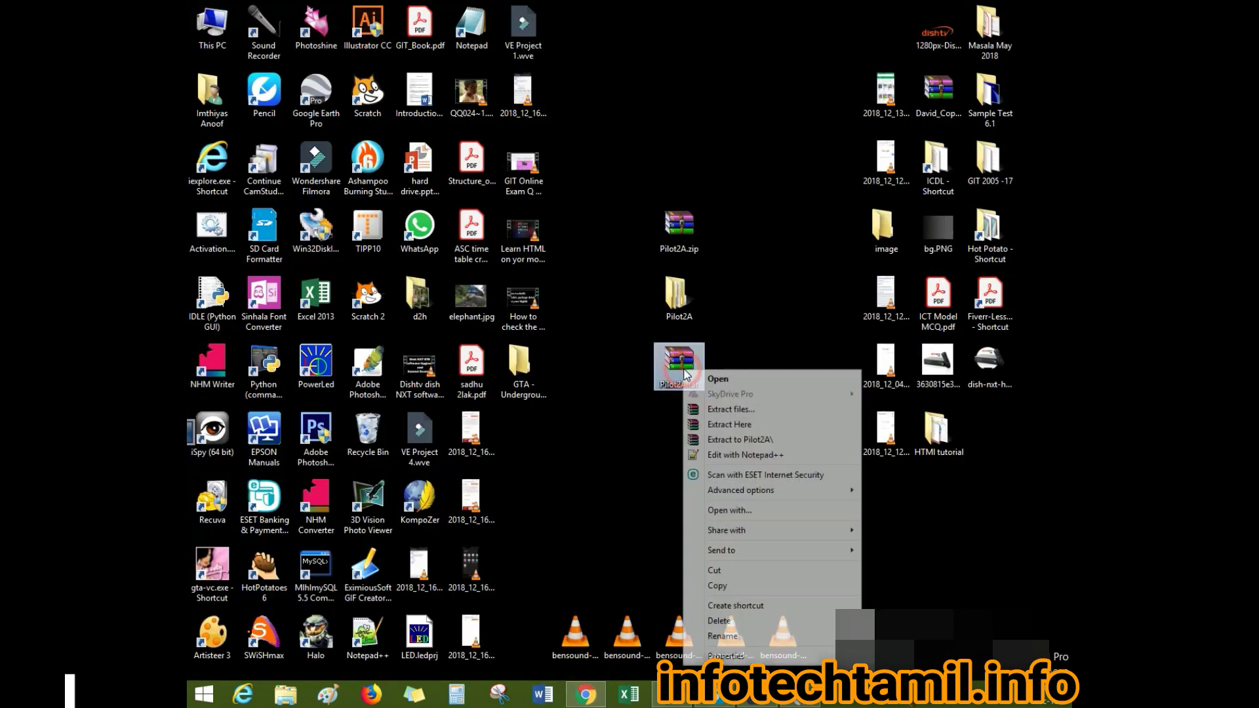
pyautogui.click(728, 635)
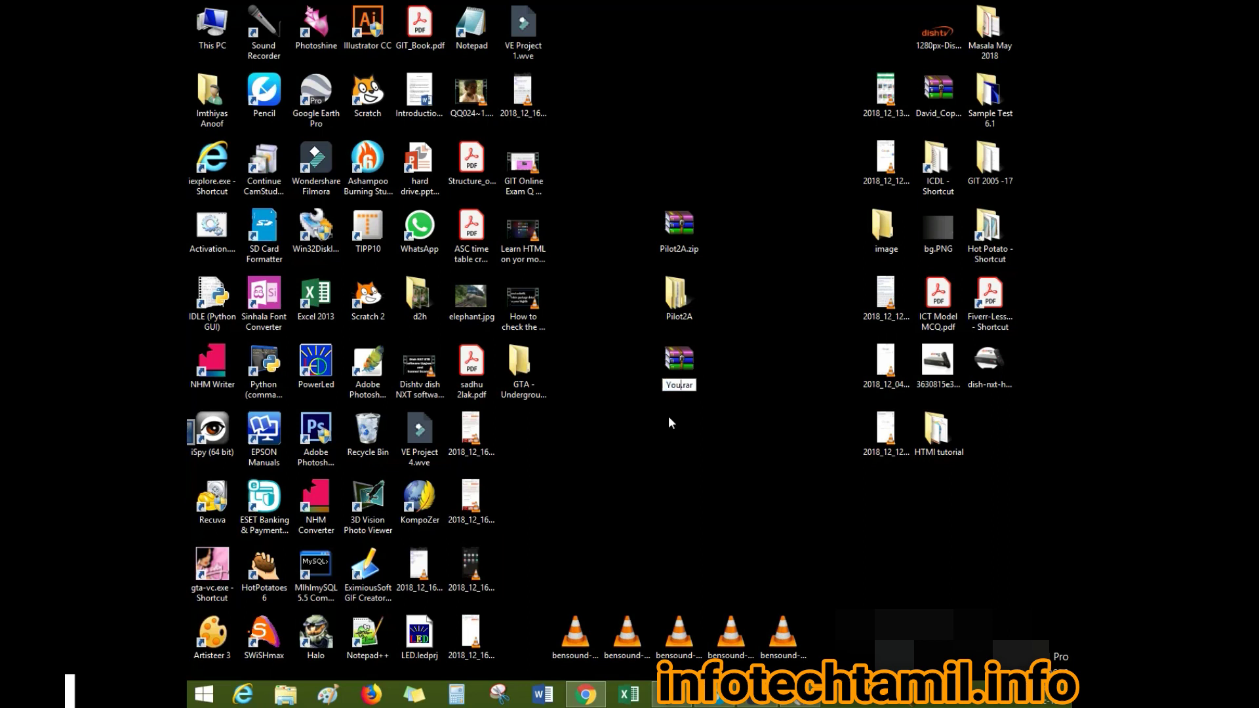
pyautogui.write('Your Admi')
pyautogui.write('ssion no')
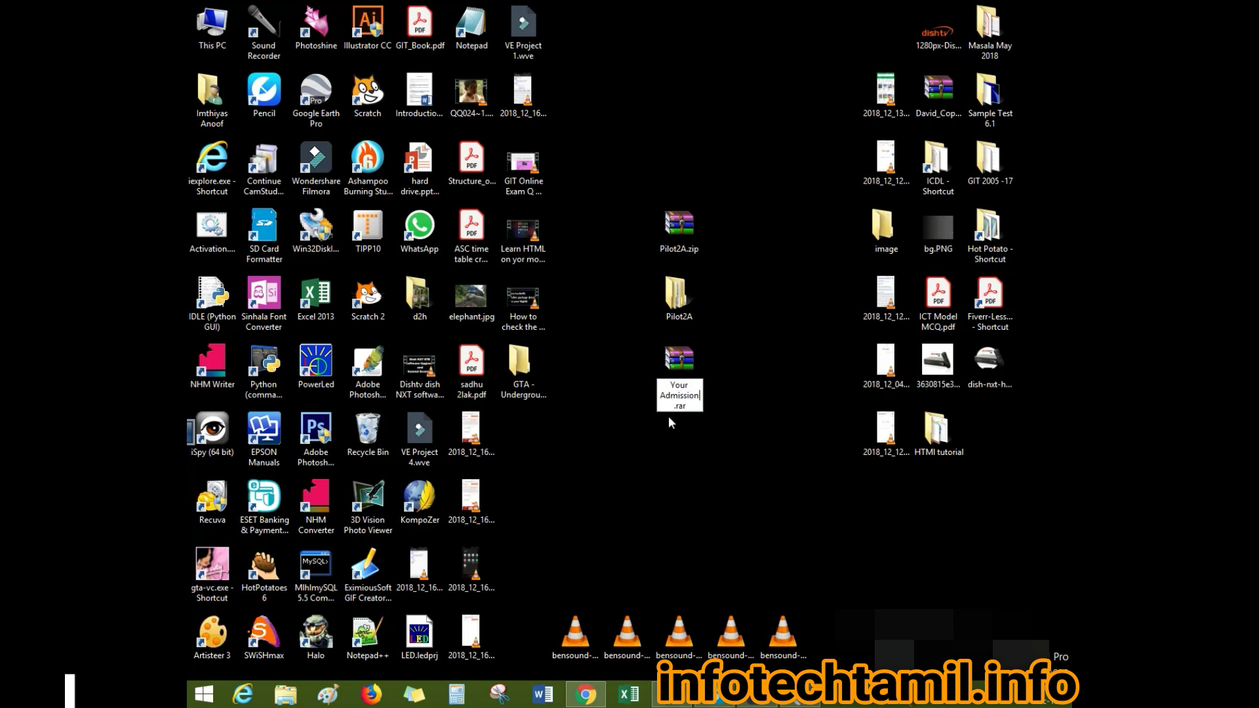
pyautogui.click(703, 436)
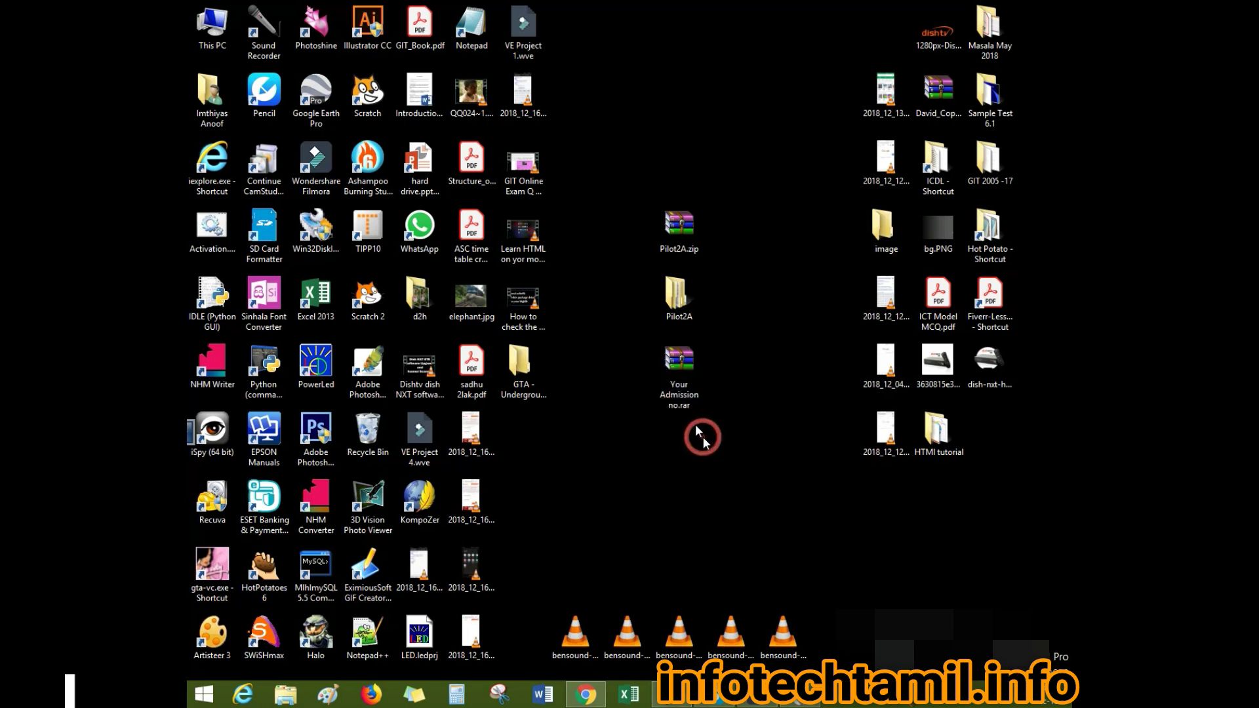
# Switch to Chrome and review the question's archive naming example, file upload area, accepted archive file types and task list
pyautogui.click(603, 696)
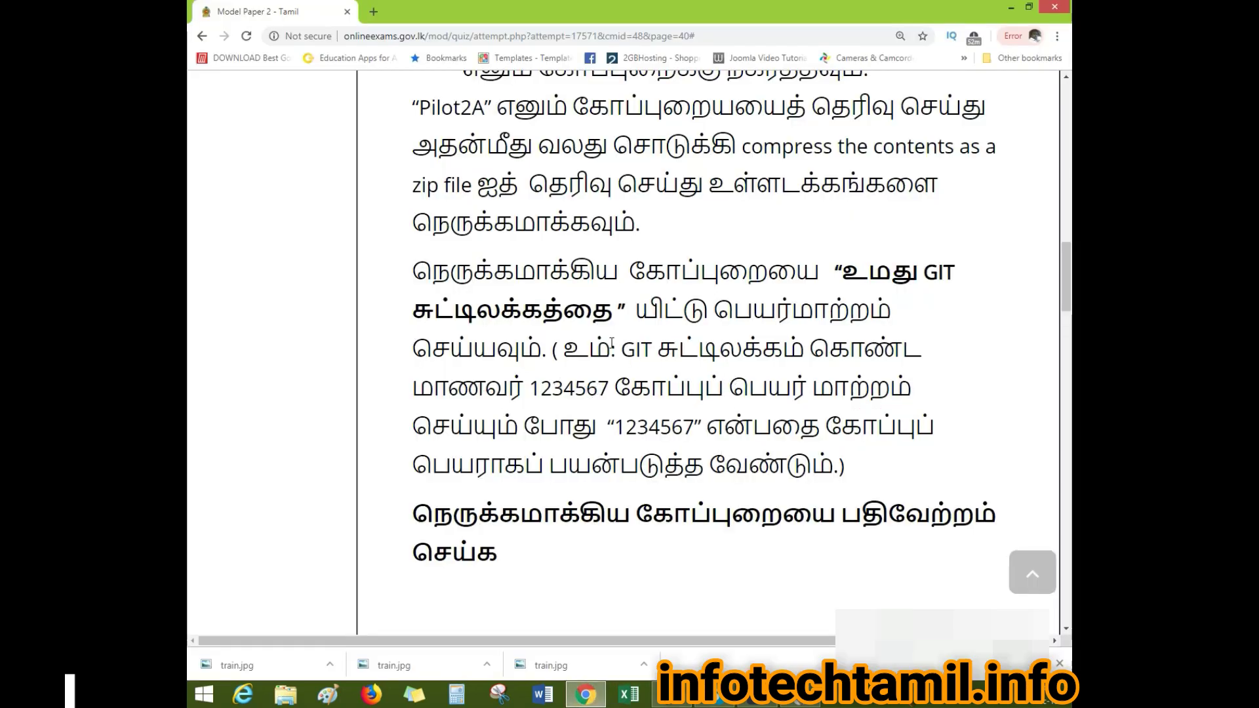
pyautogui.moveTo(616, 346); pyautogui.dragTo(814, 465)
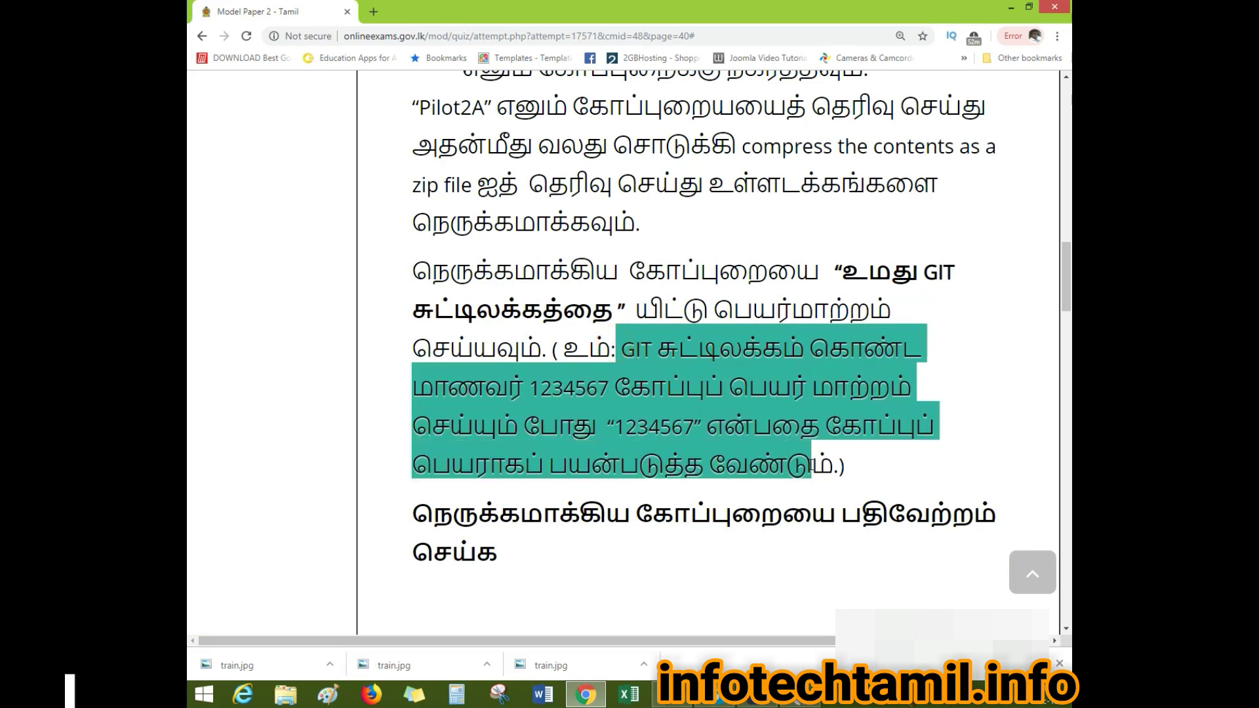
pyautogui.click(915, 481)
pyautogui.scroll(-4, 801, 275)
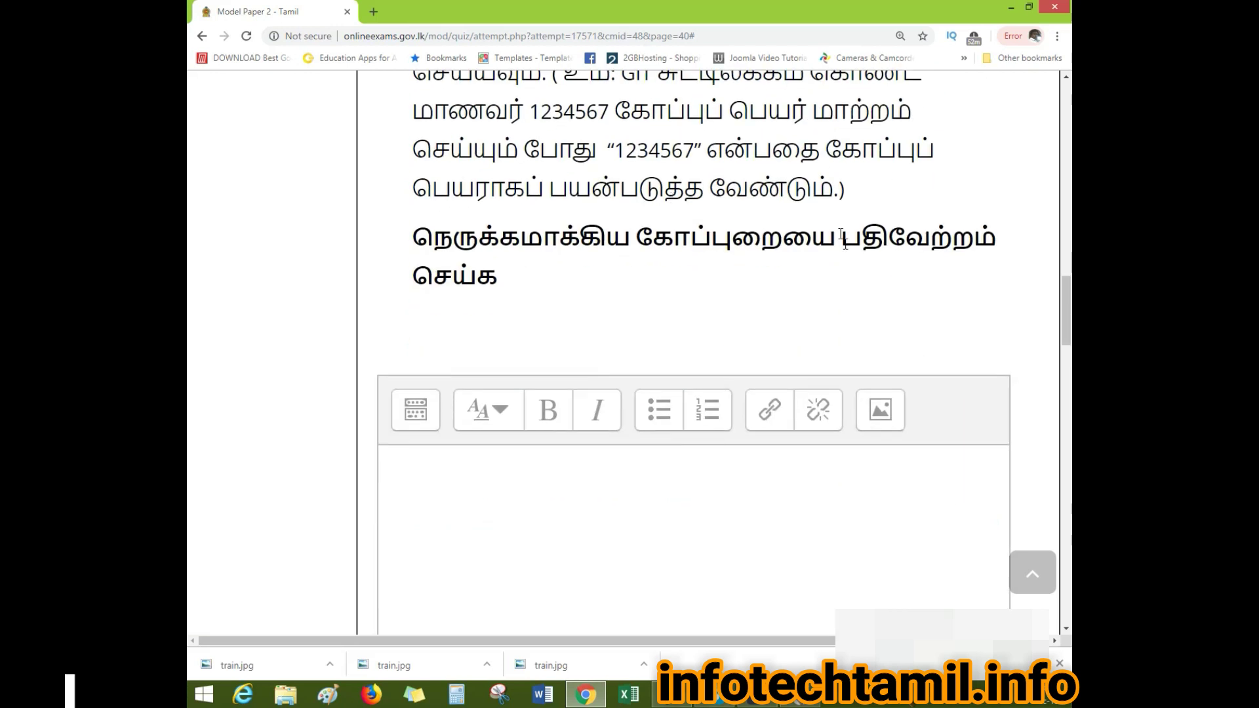
pyautogui.scroll(-7, 800, 331)
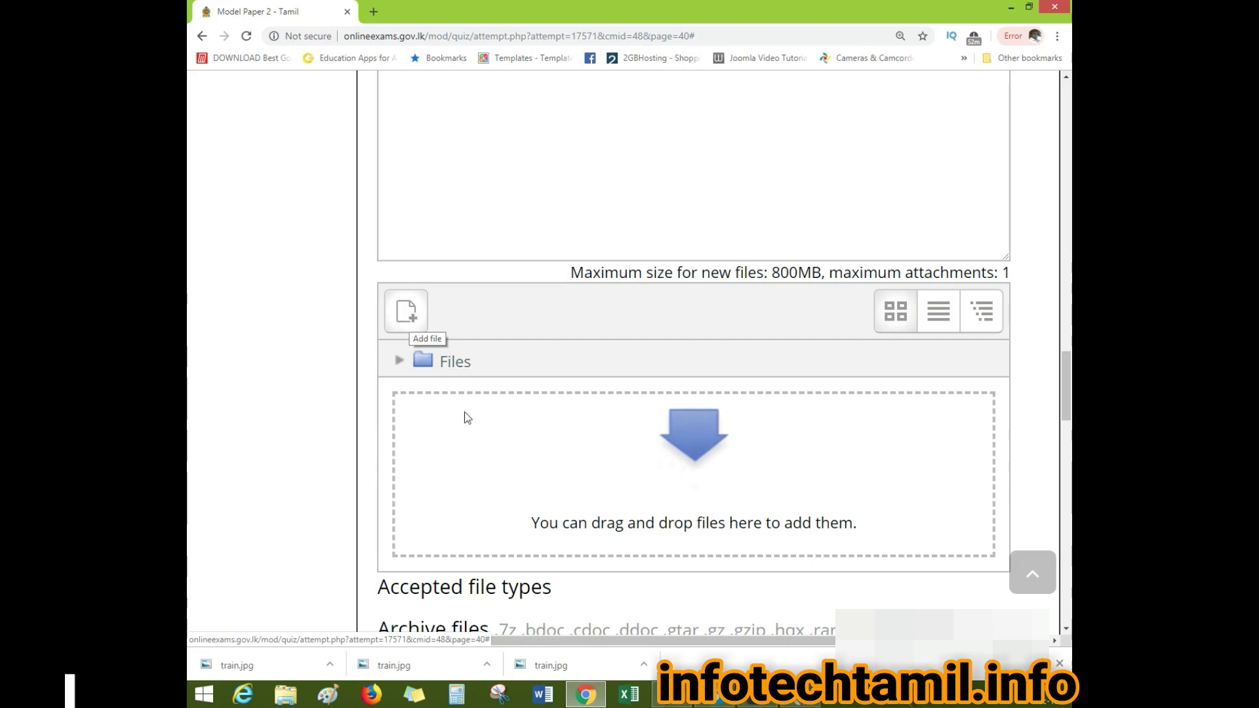
pyautogui.scroll(-4, 656, 514)
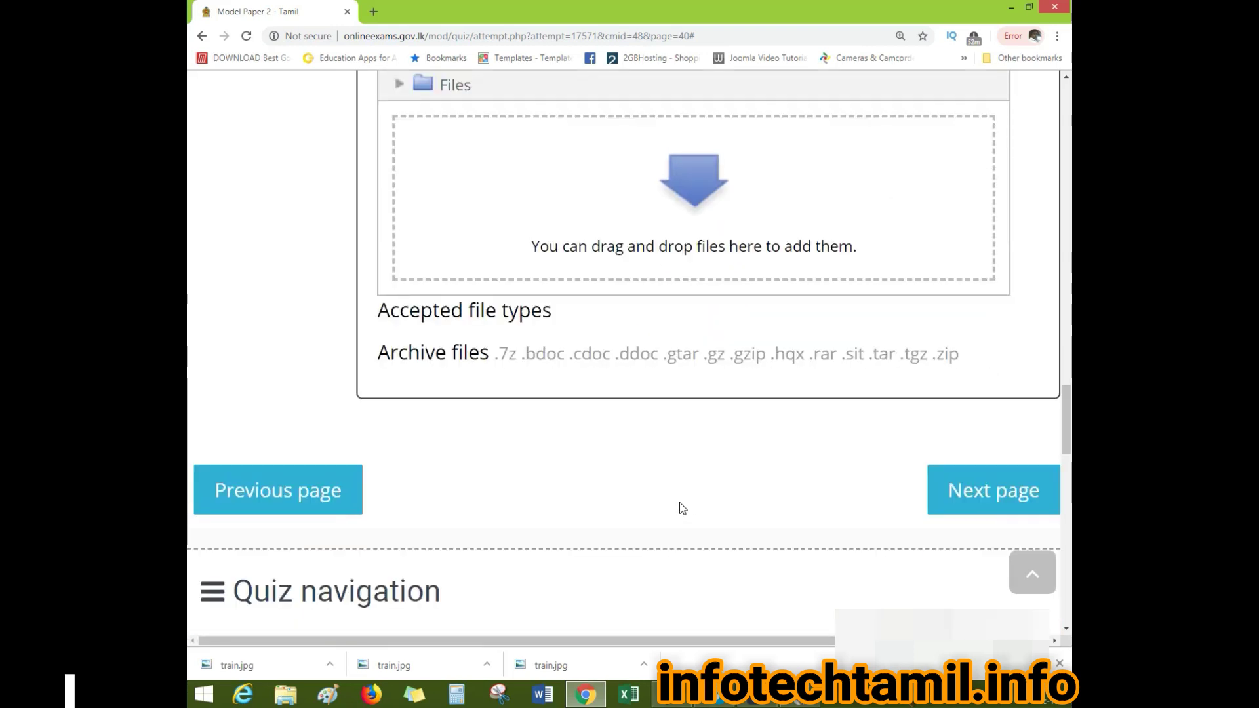
pyautogui.scroll(10, 689, 500)
pyautogui.scroll(8, 690, 504)
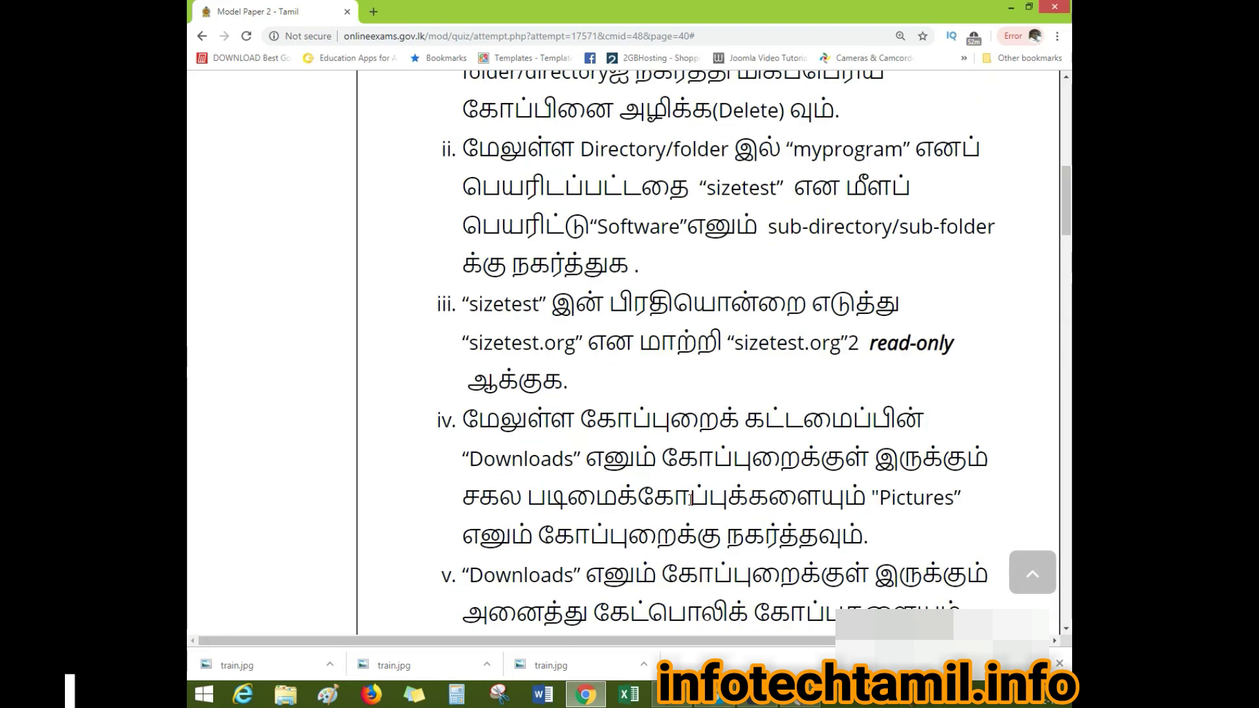